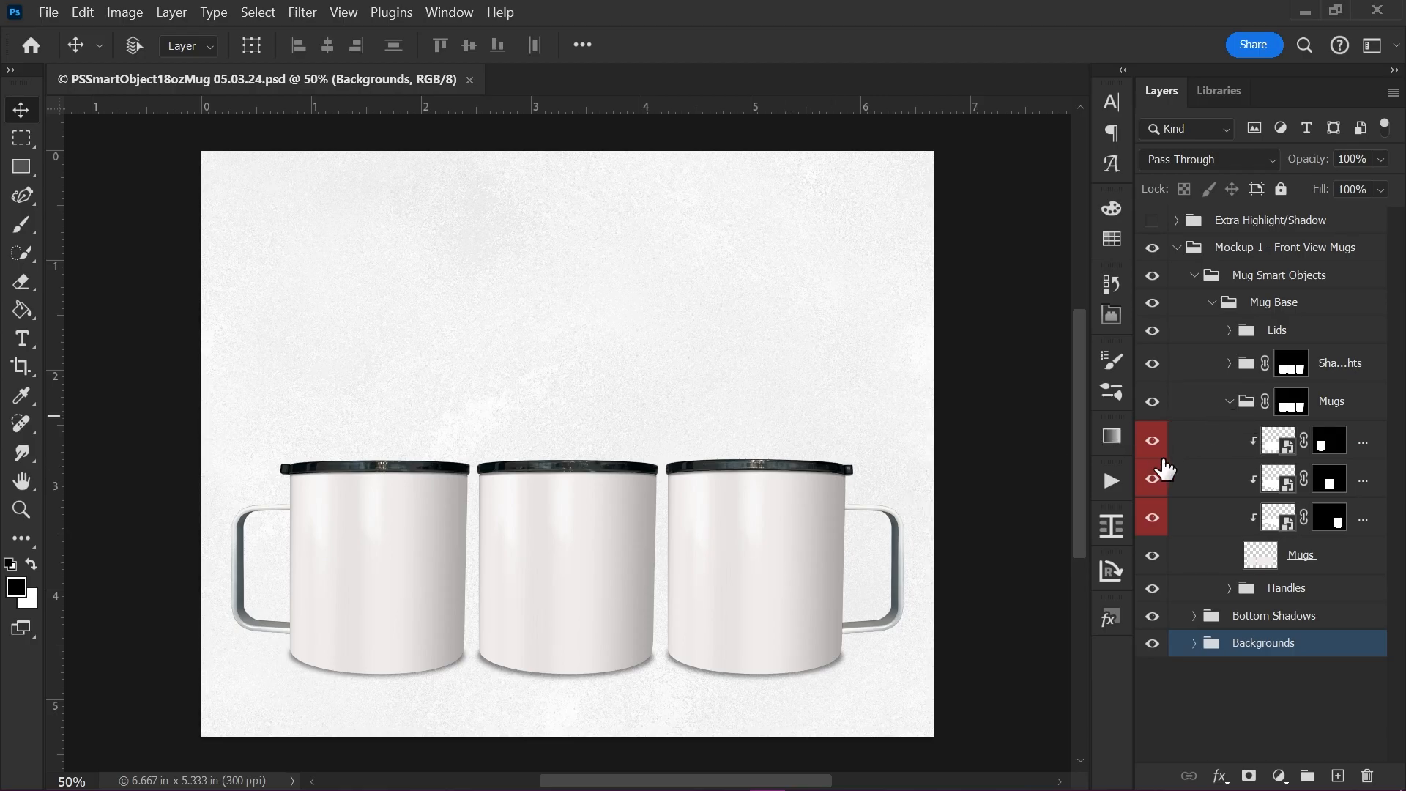
- Open the first mug's smart object contents and the image file Glitter Galaxy Leopard Print and Paw Prints.jpg
double_click(1279, 445)
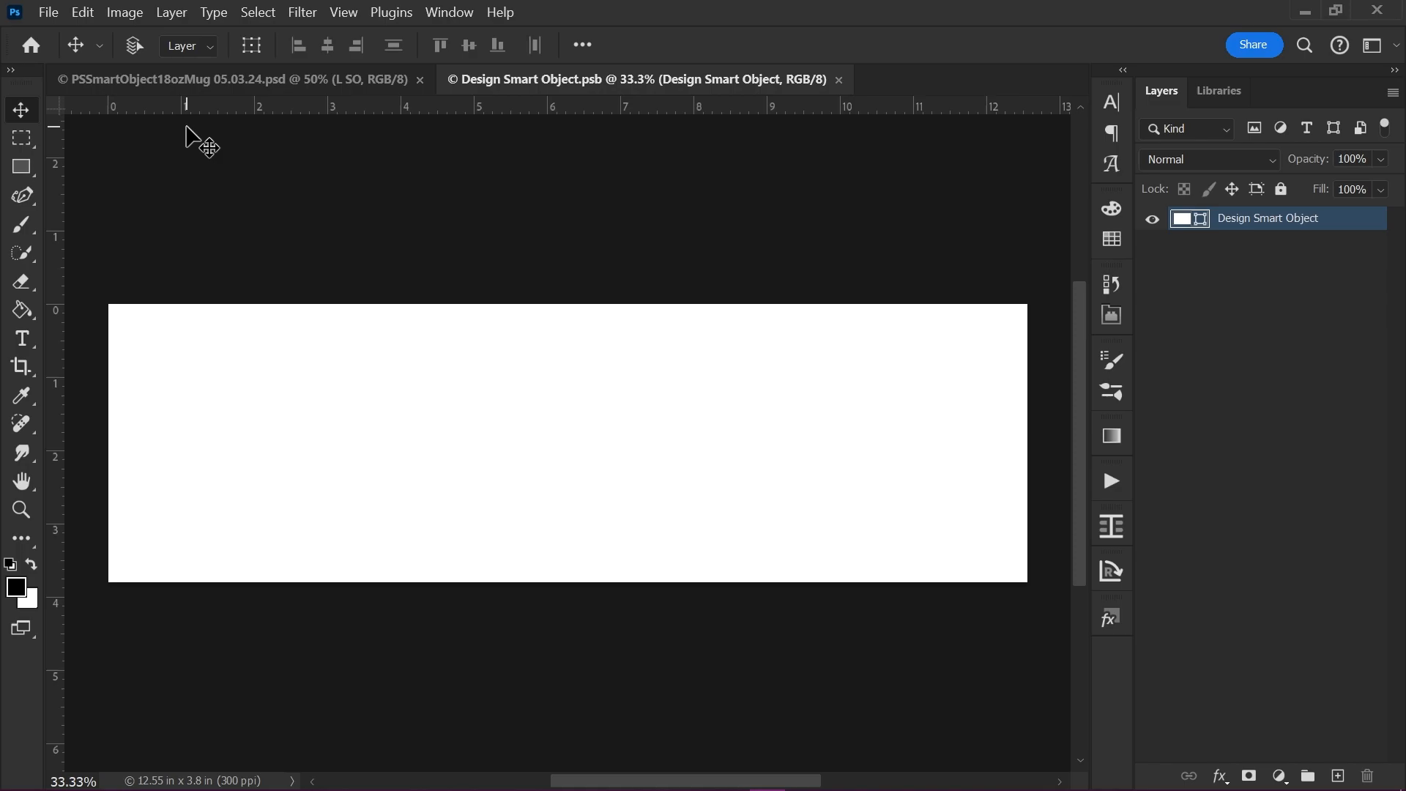
left_click(46, 13)
left_click(80, 51)
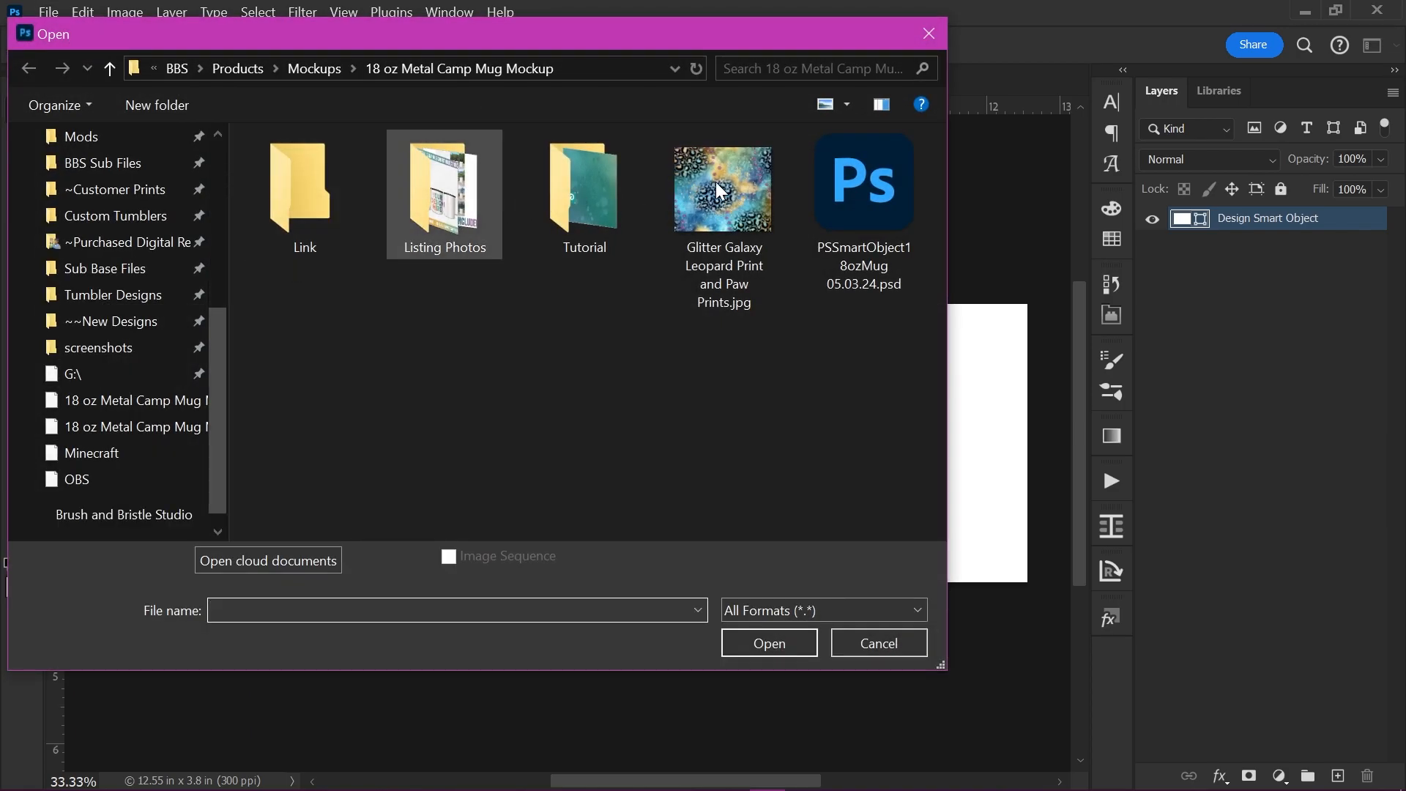
double_click(705, 210)
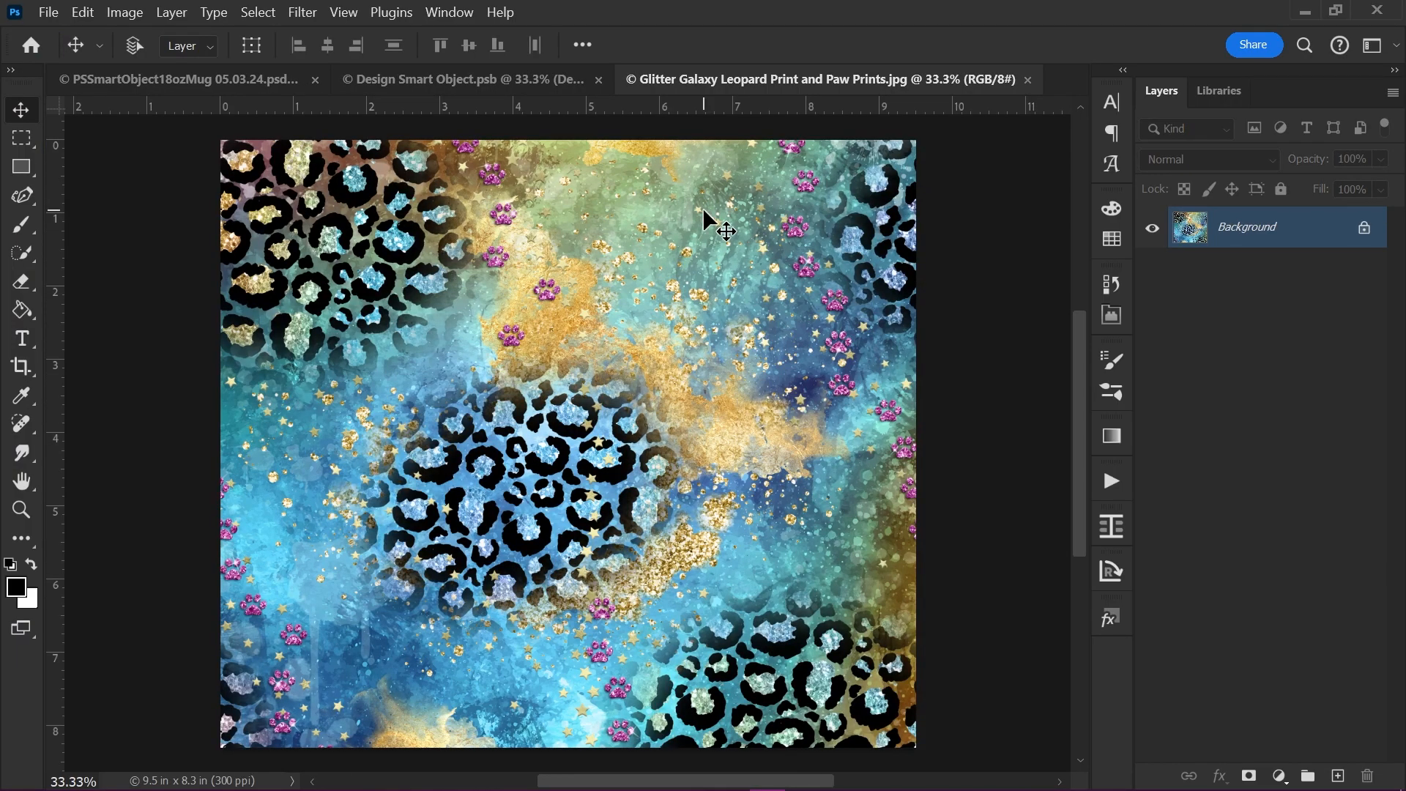
- Select the entire canvas of the leopard print image and copy it
key("ctrl+a")
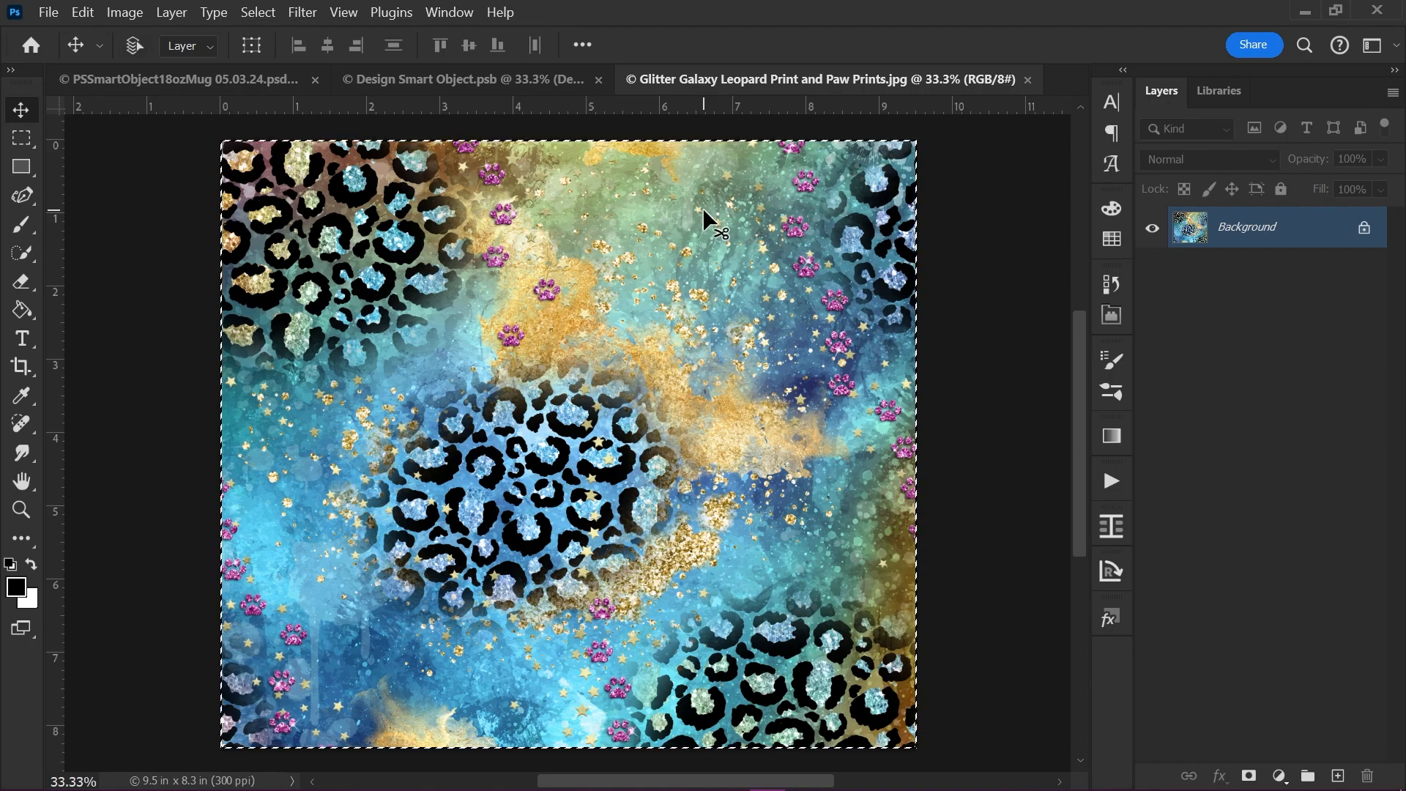
left_click(257, 12)
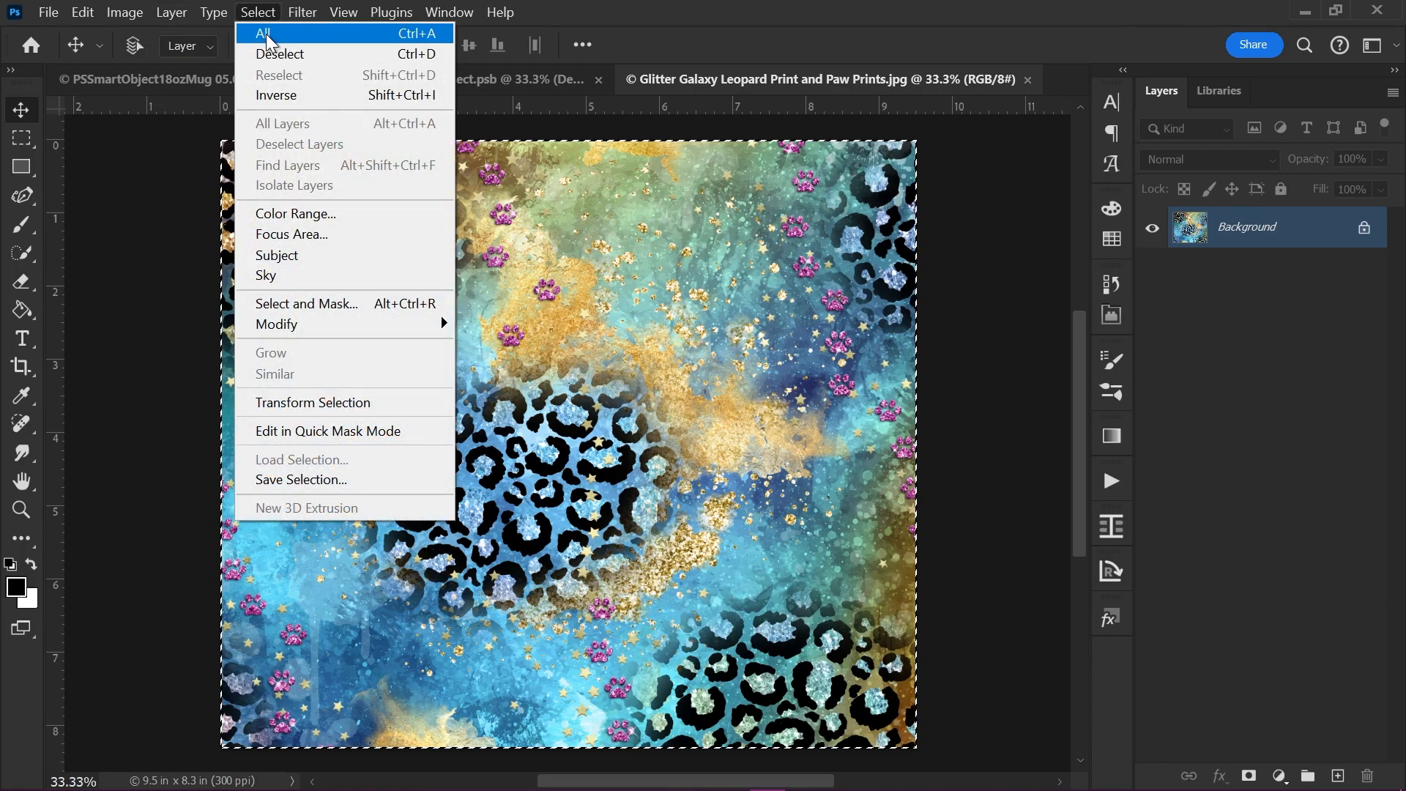
left_click(651, 10)
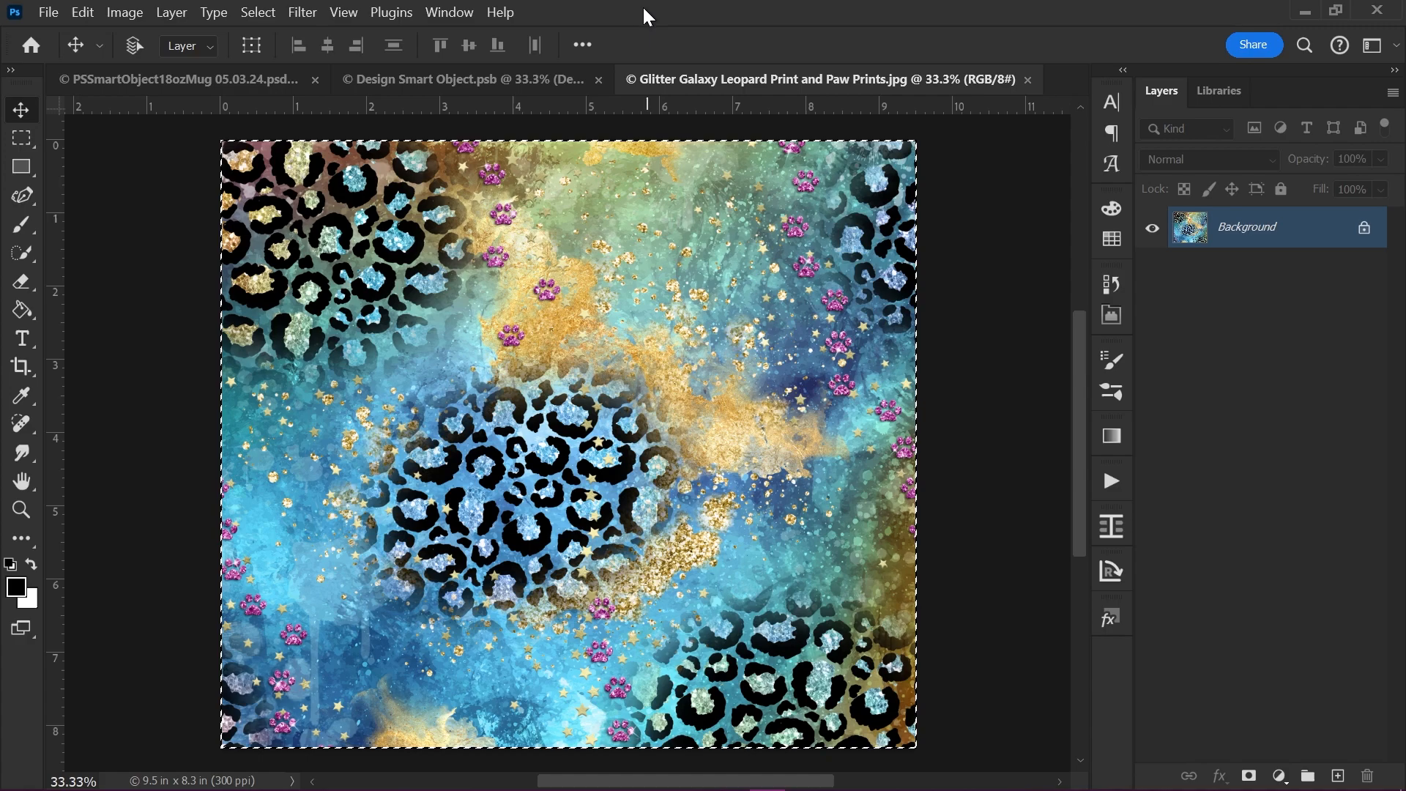
left_click(71, 16)
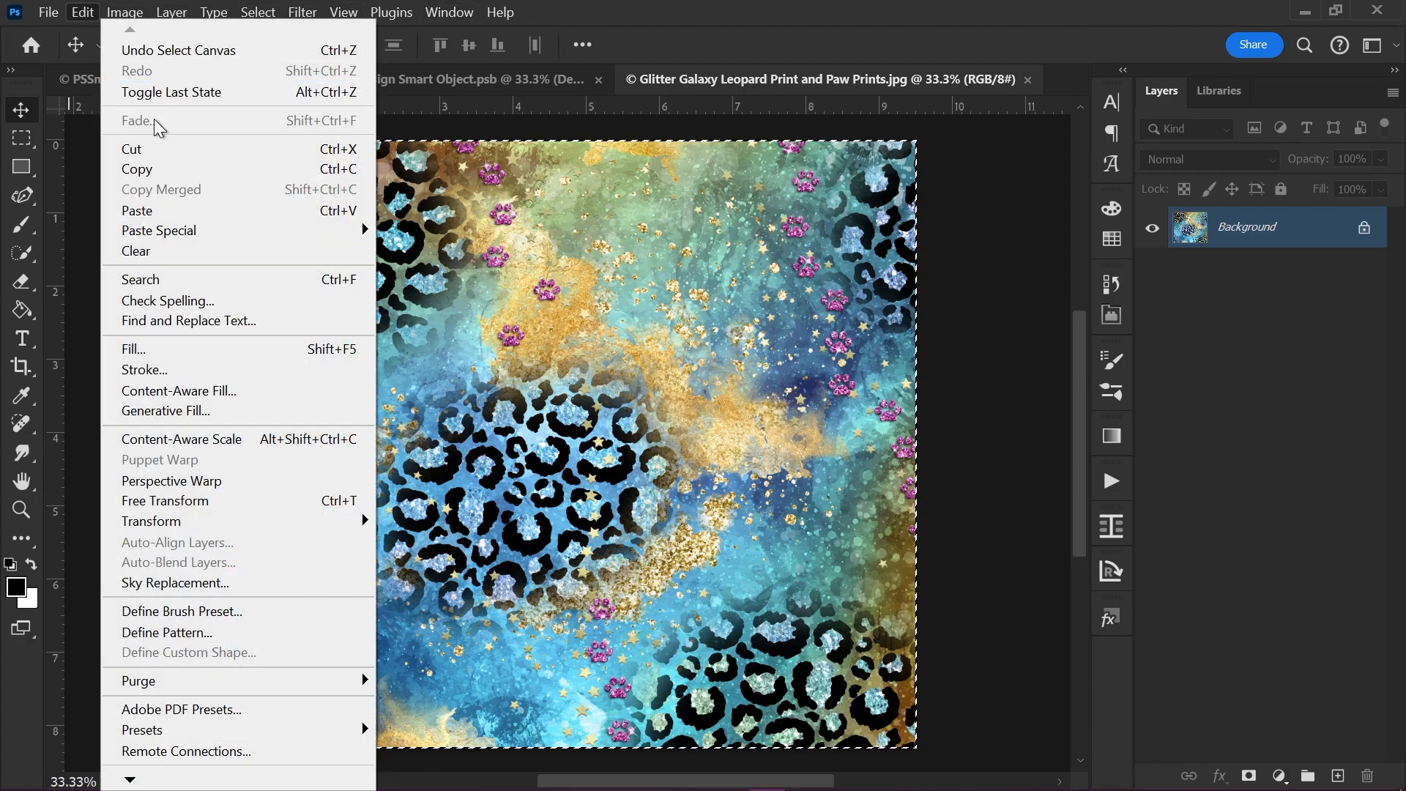
left_click(167, 173)
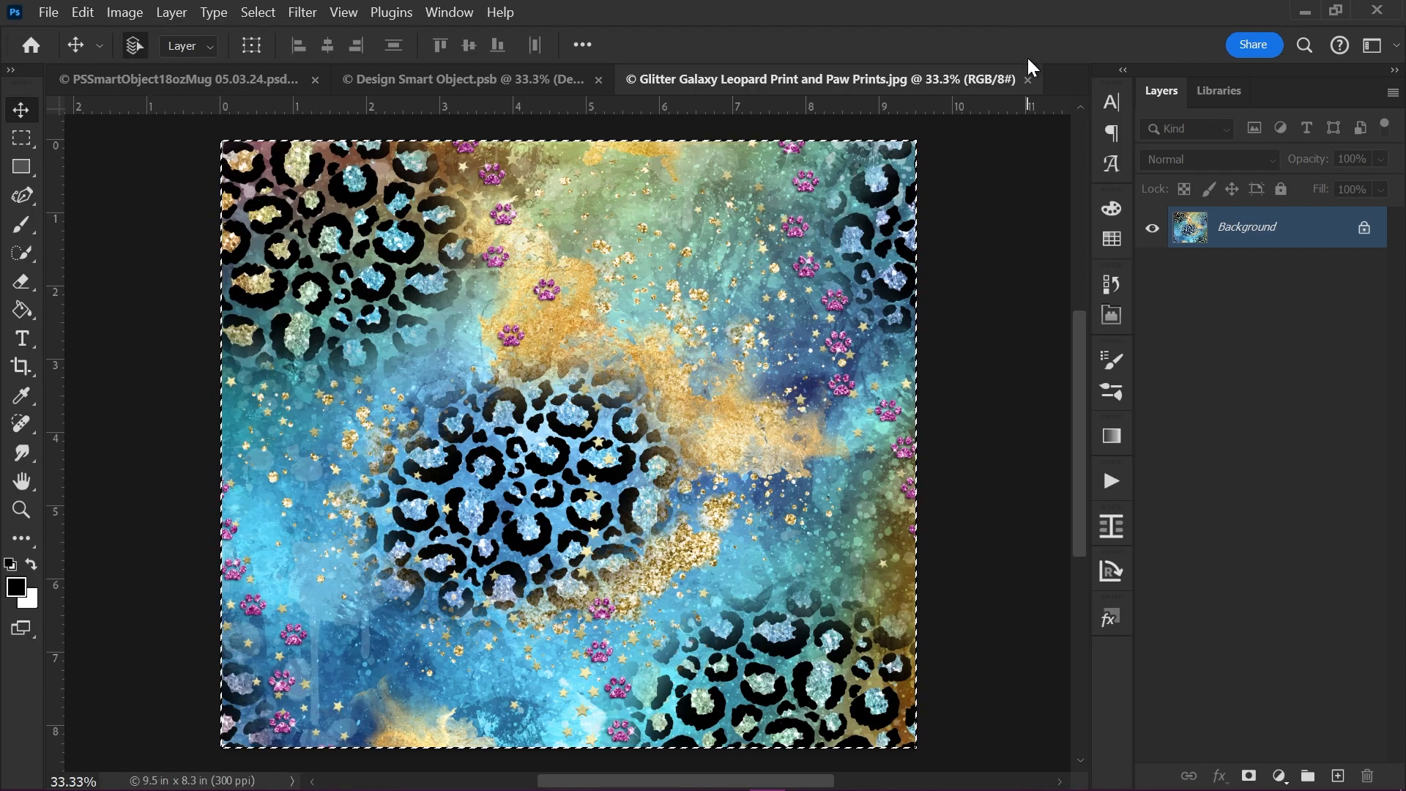
- Close the leopard print image and paste the copied design into Design Smart Object.psb
left_click(1028, 79)
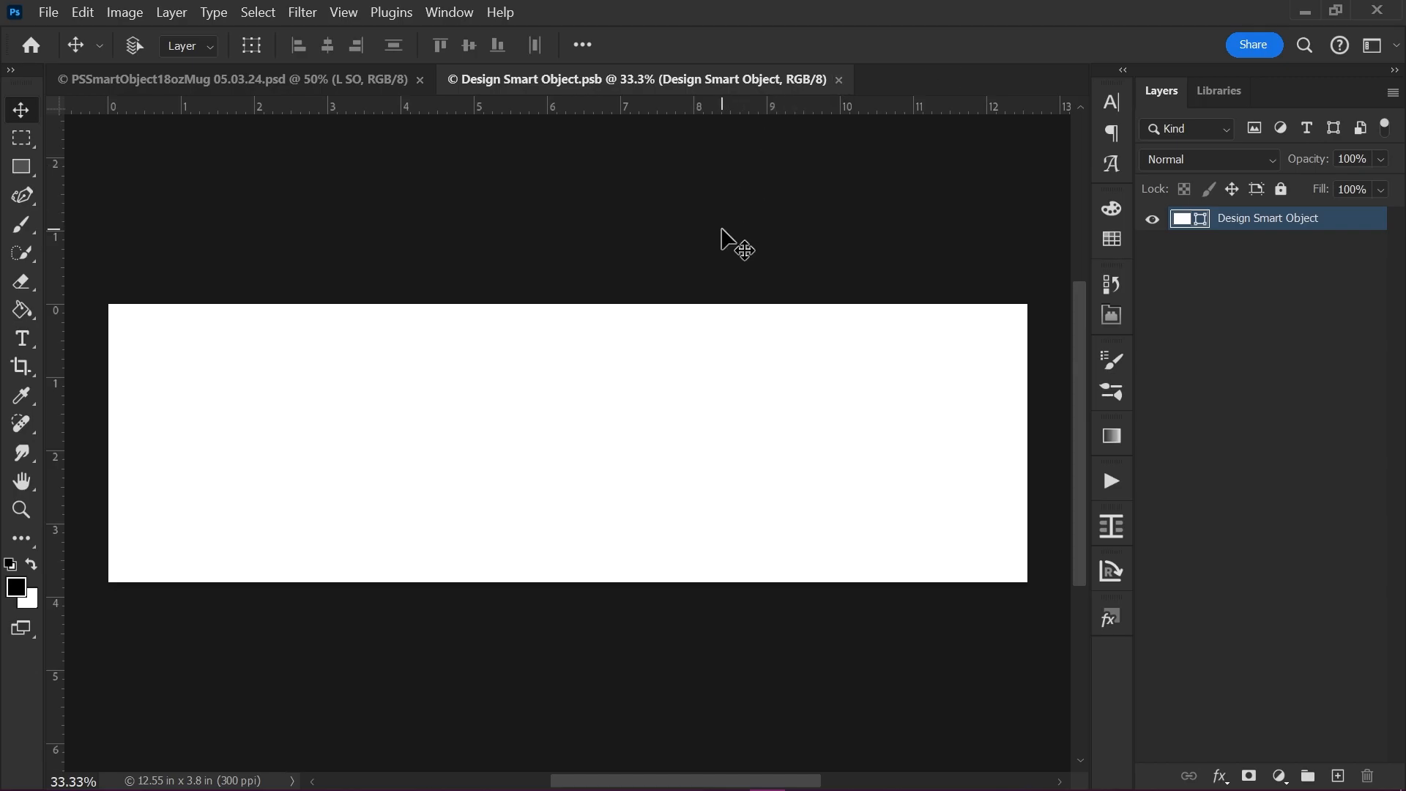
key("ctrl+v")
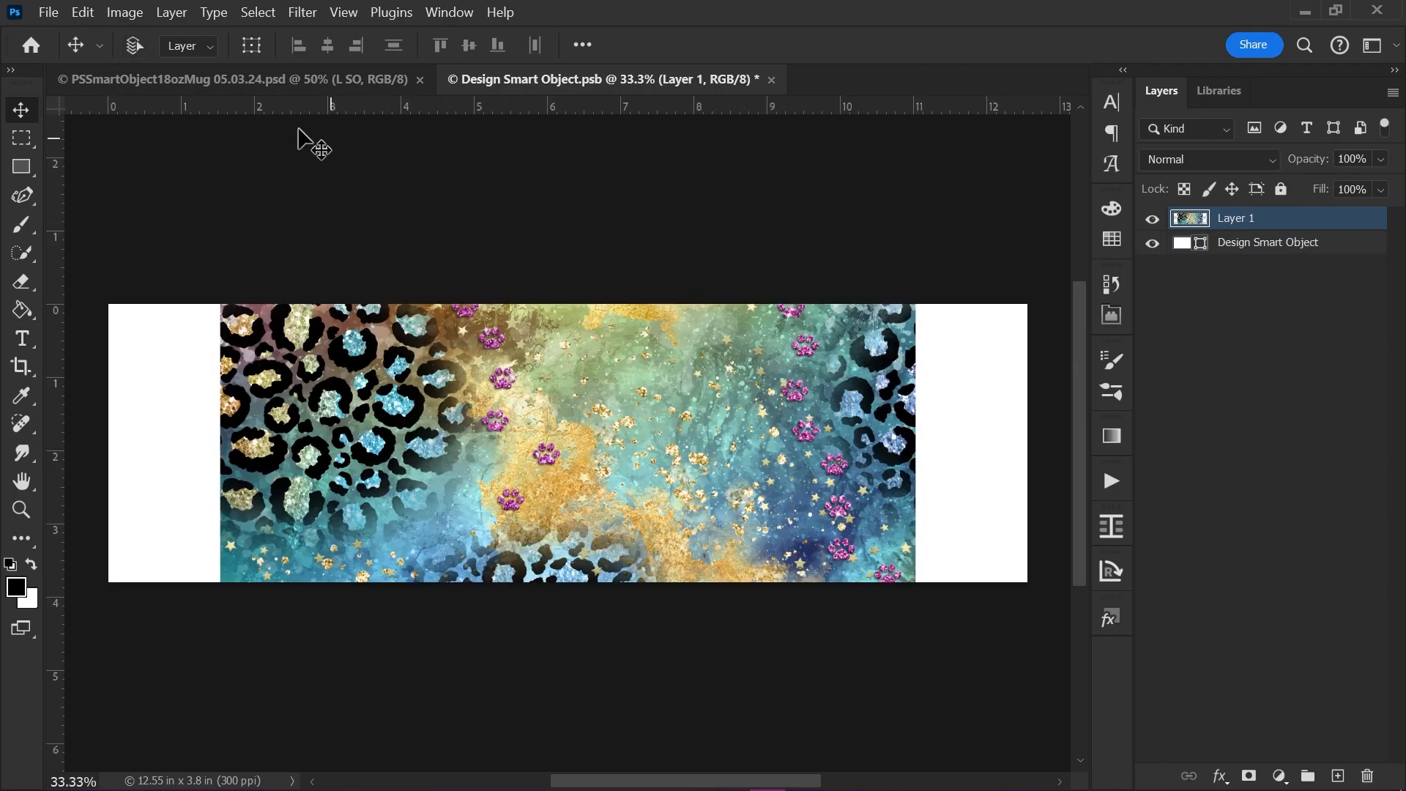
- Free Transform the pasted design proportionally to about 132% so it spans the full width of the smart object canvas
left_click(74, 14)
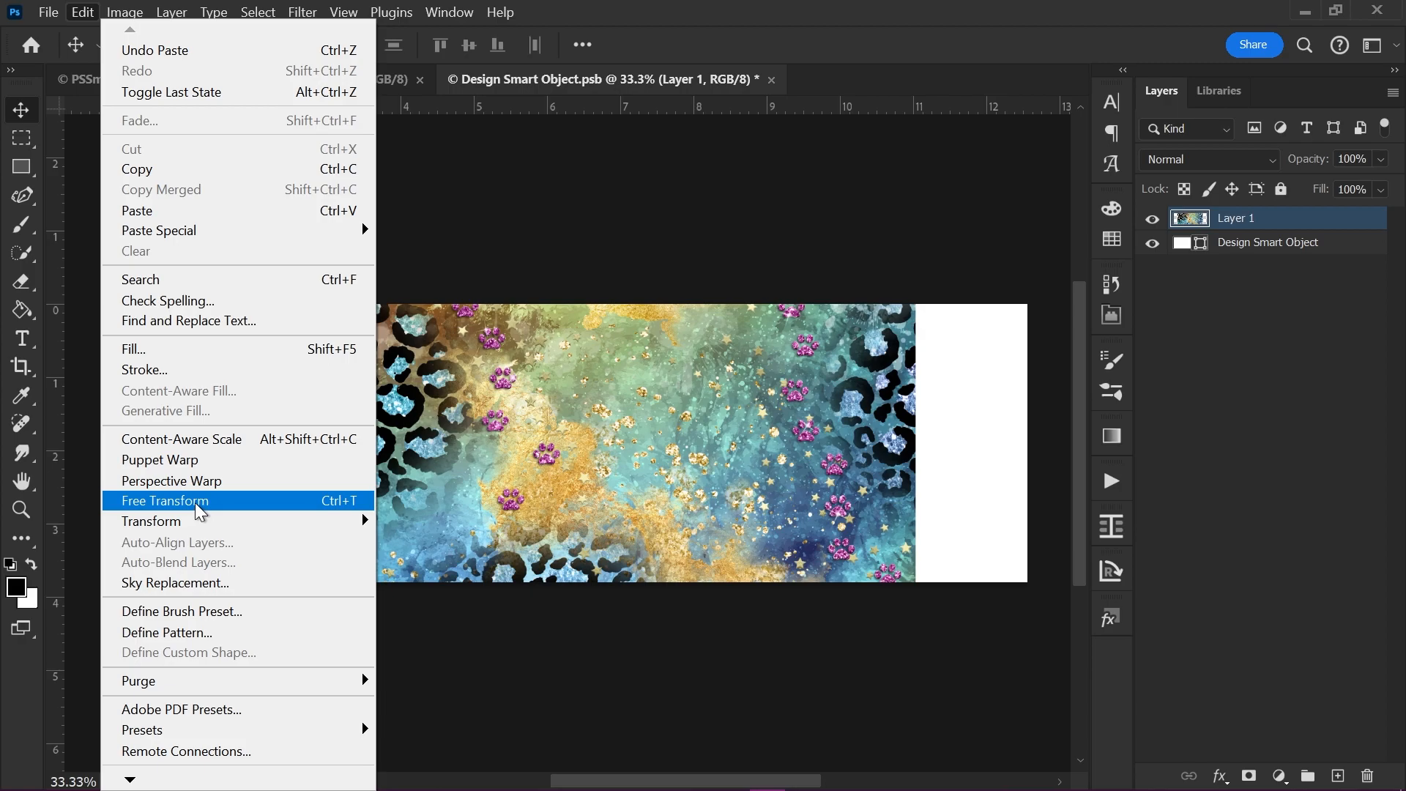
left_click(770, 44)
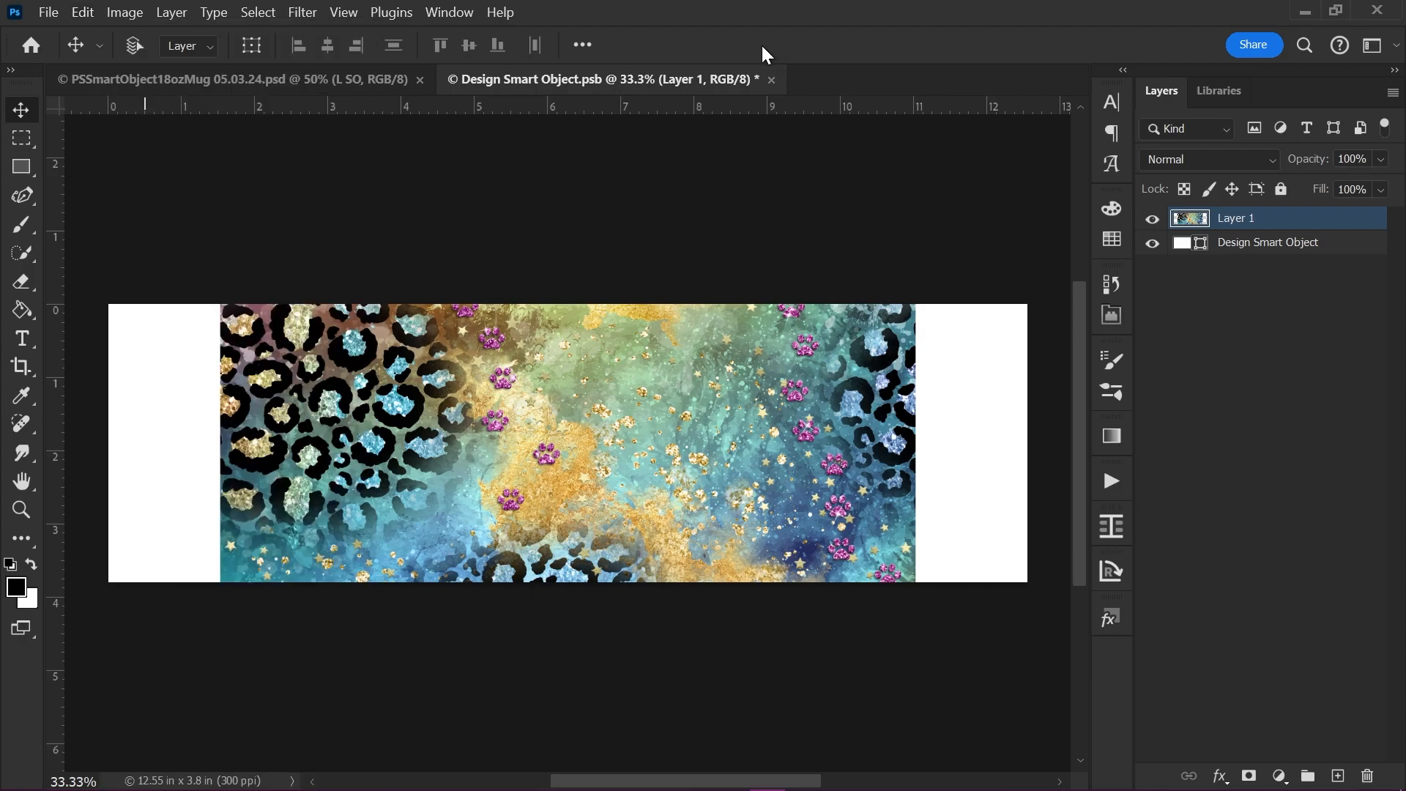
key("ctrl+t")
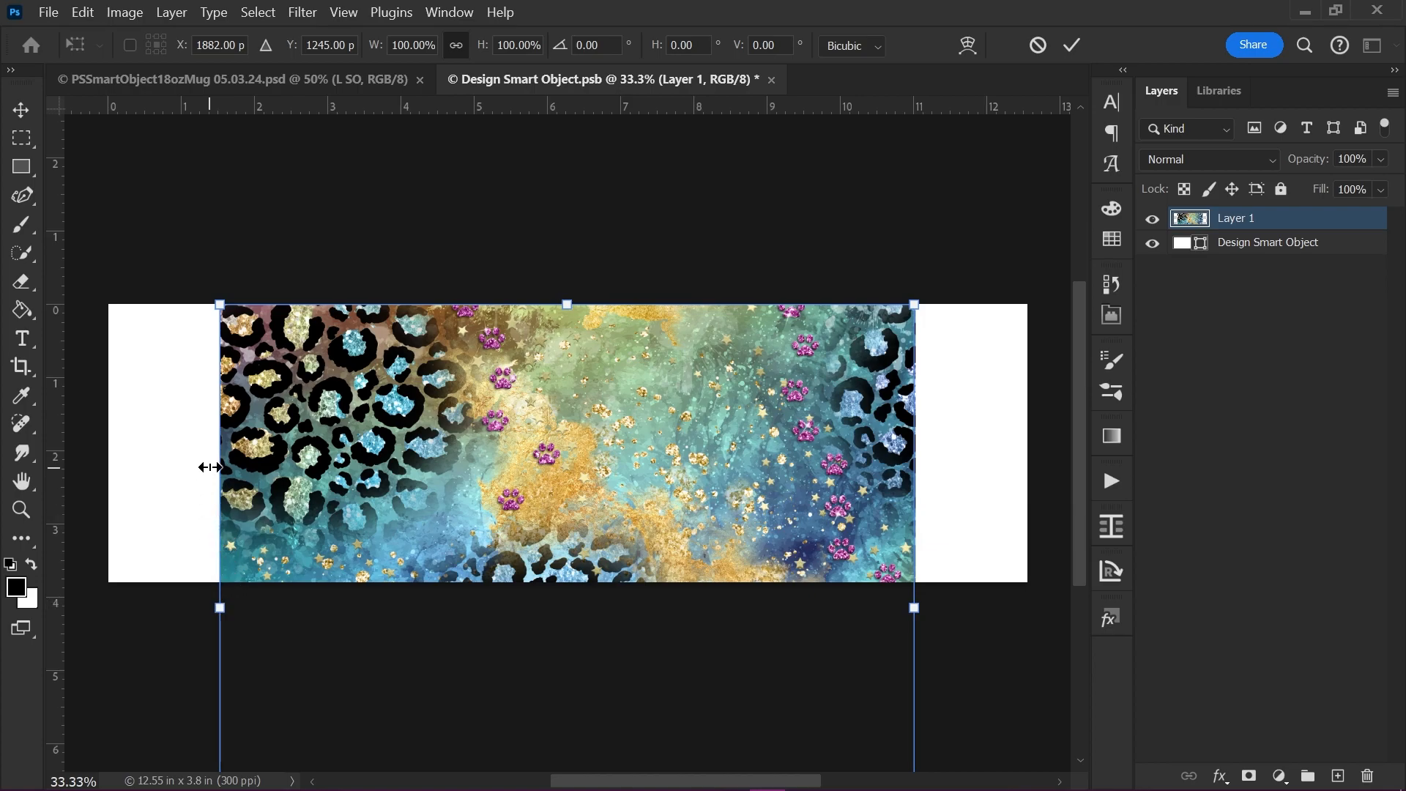
left_click_drag(220, 464, 108, 472)
left_click_drag(915, 424, 1026, 436)
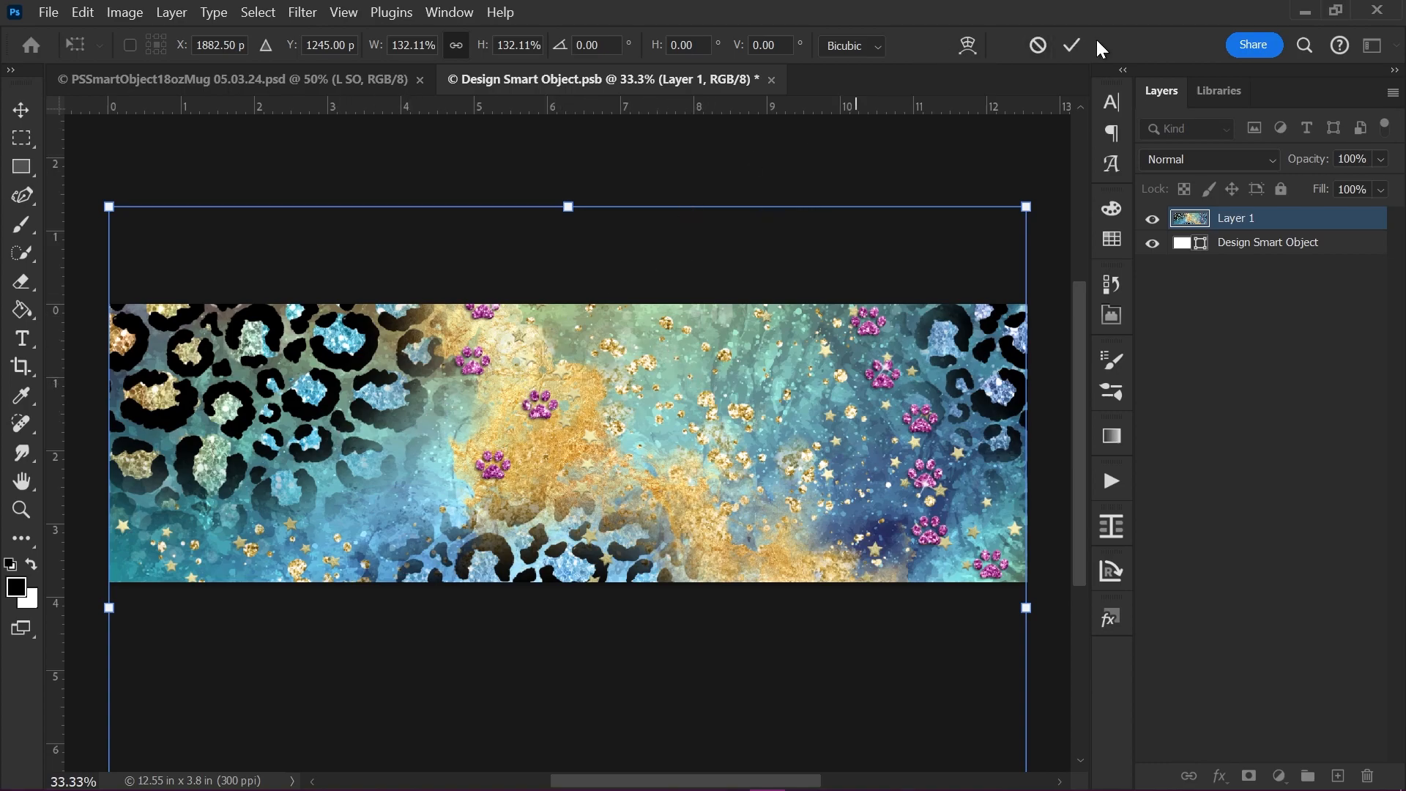
left_click(1071, 42)
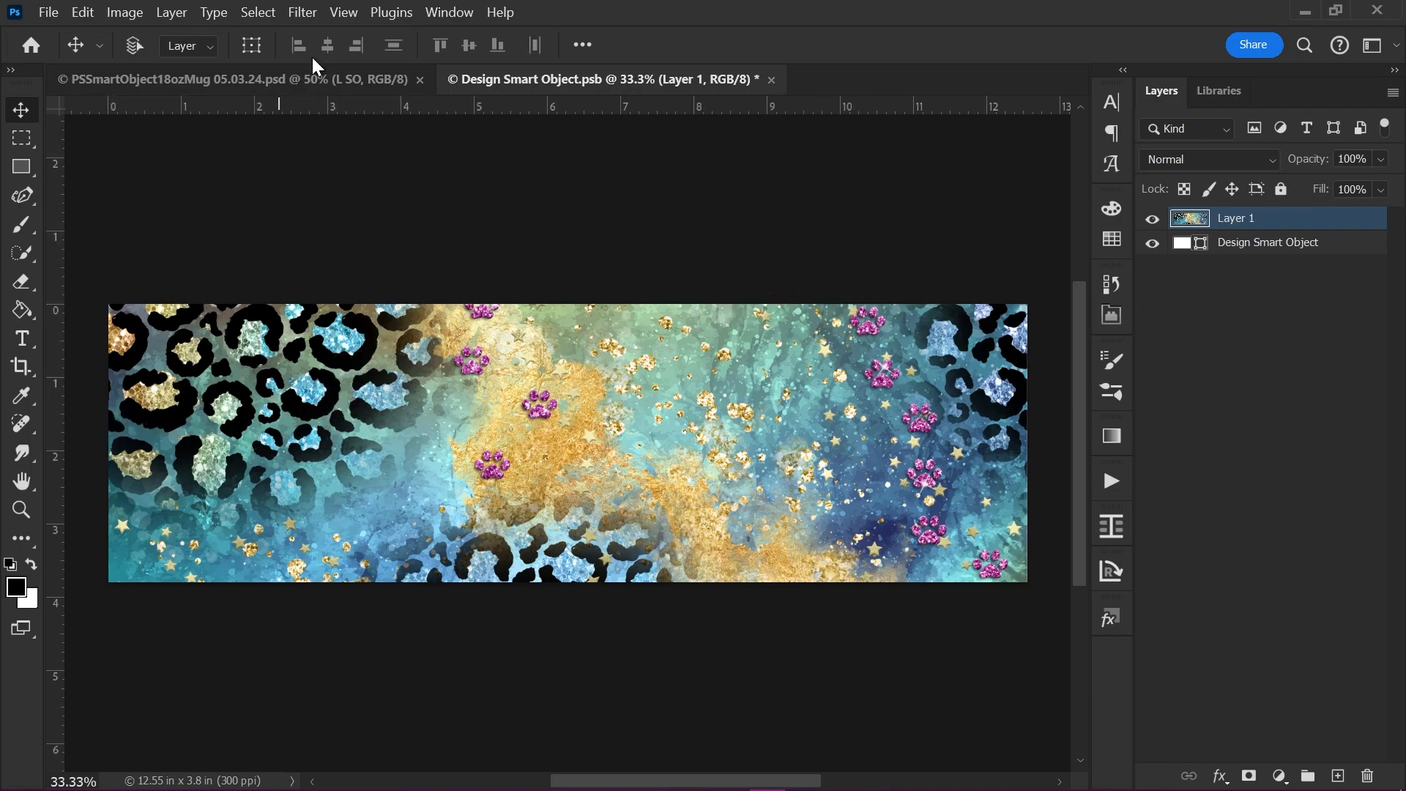
left_click(347, 15)
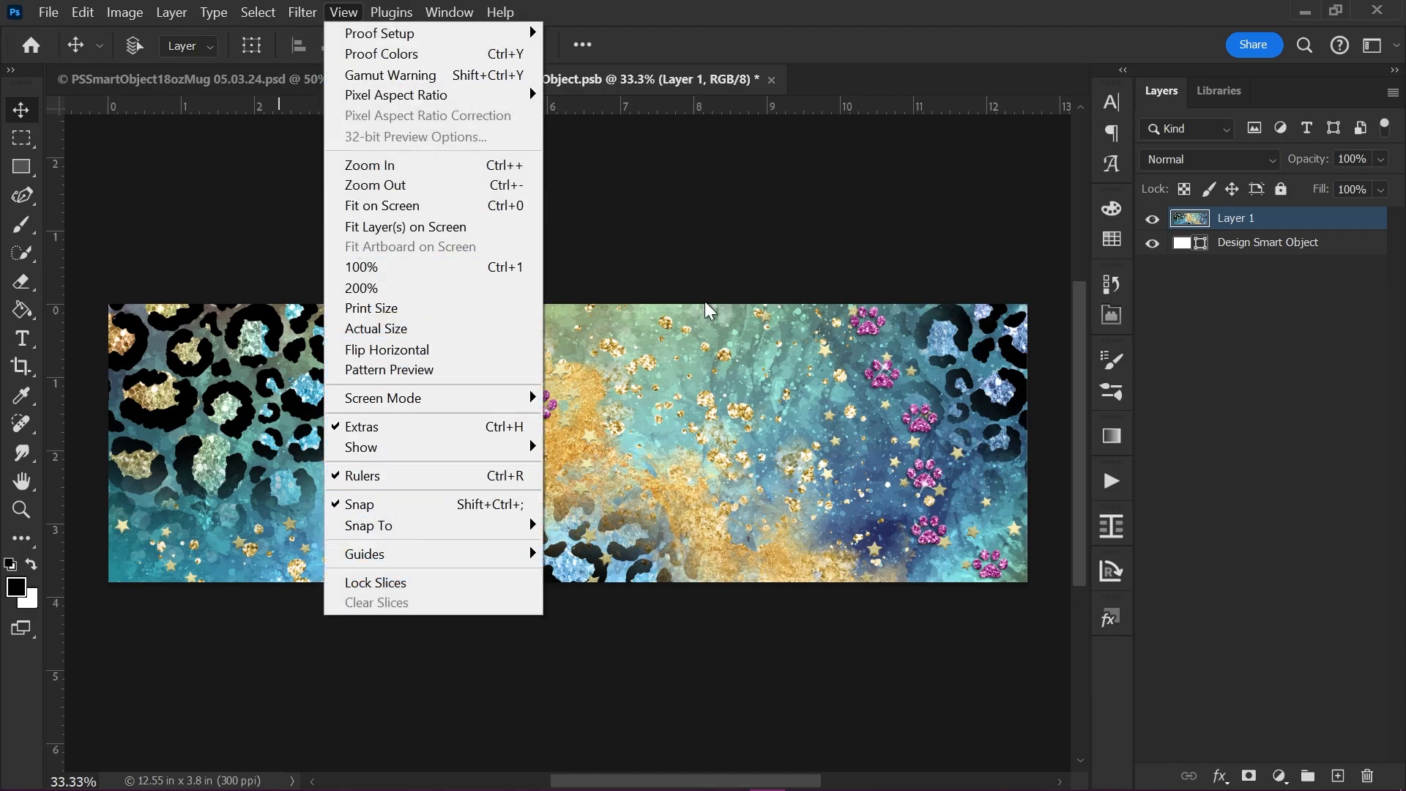
left_click(757, 5)
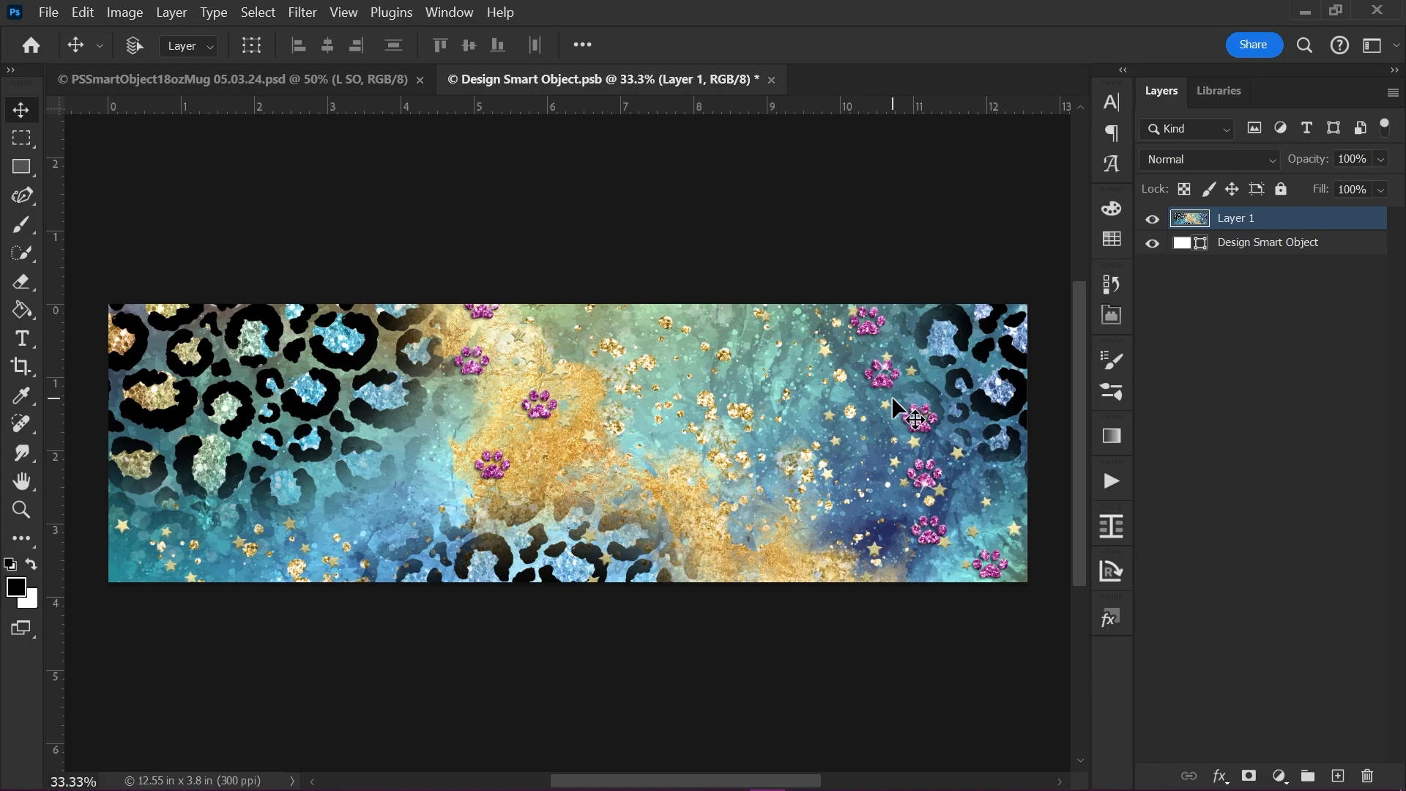
- Save Design Smart Object.psb and return to the PSSmartObject18ozMug mockup document
left_click(50, 11)
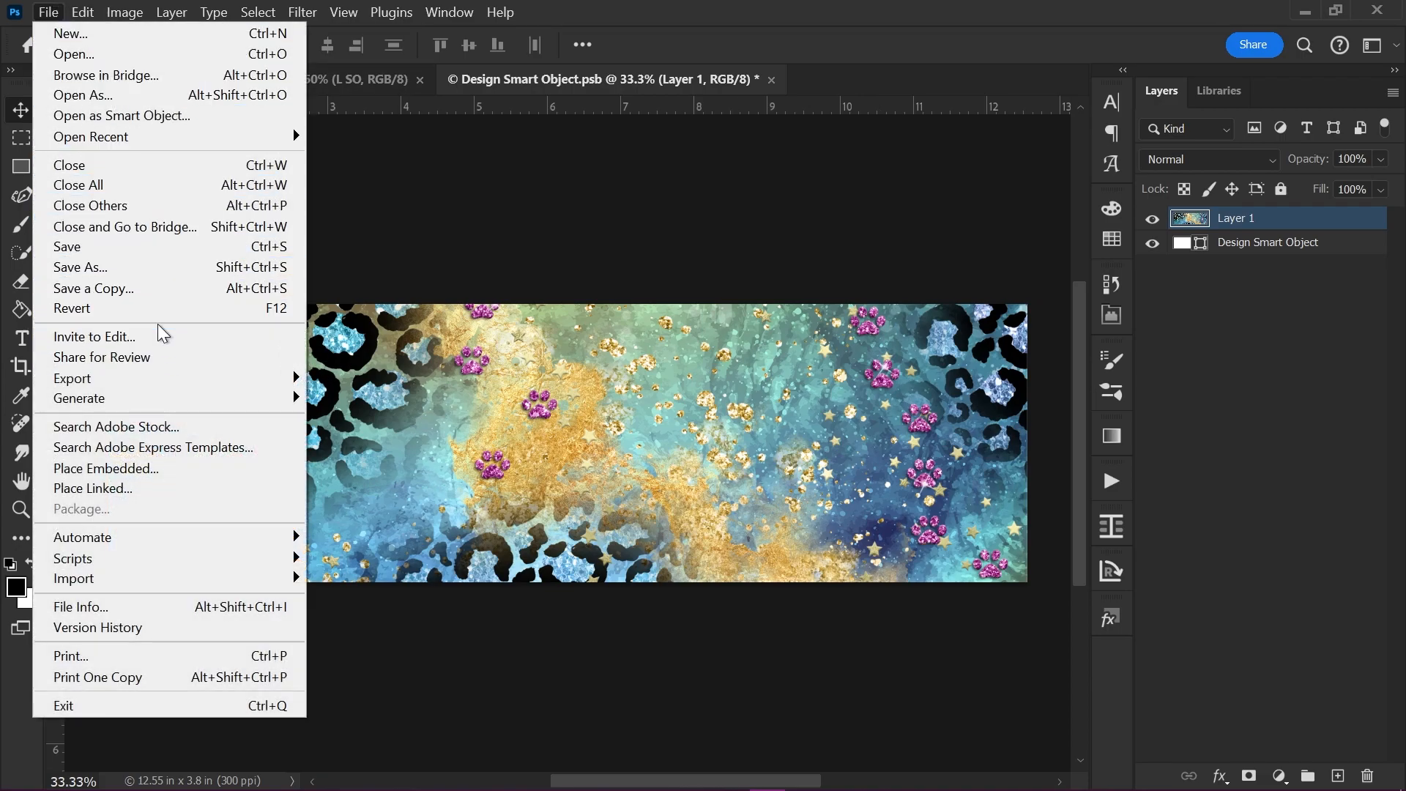
left_click(136, 251)
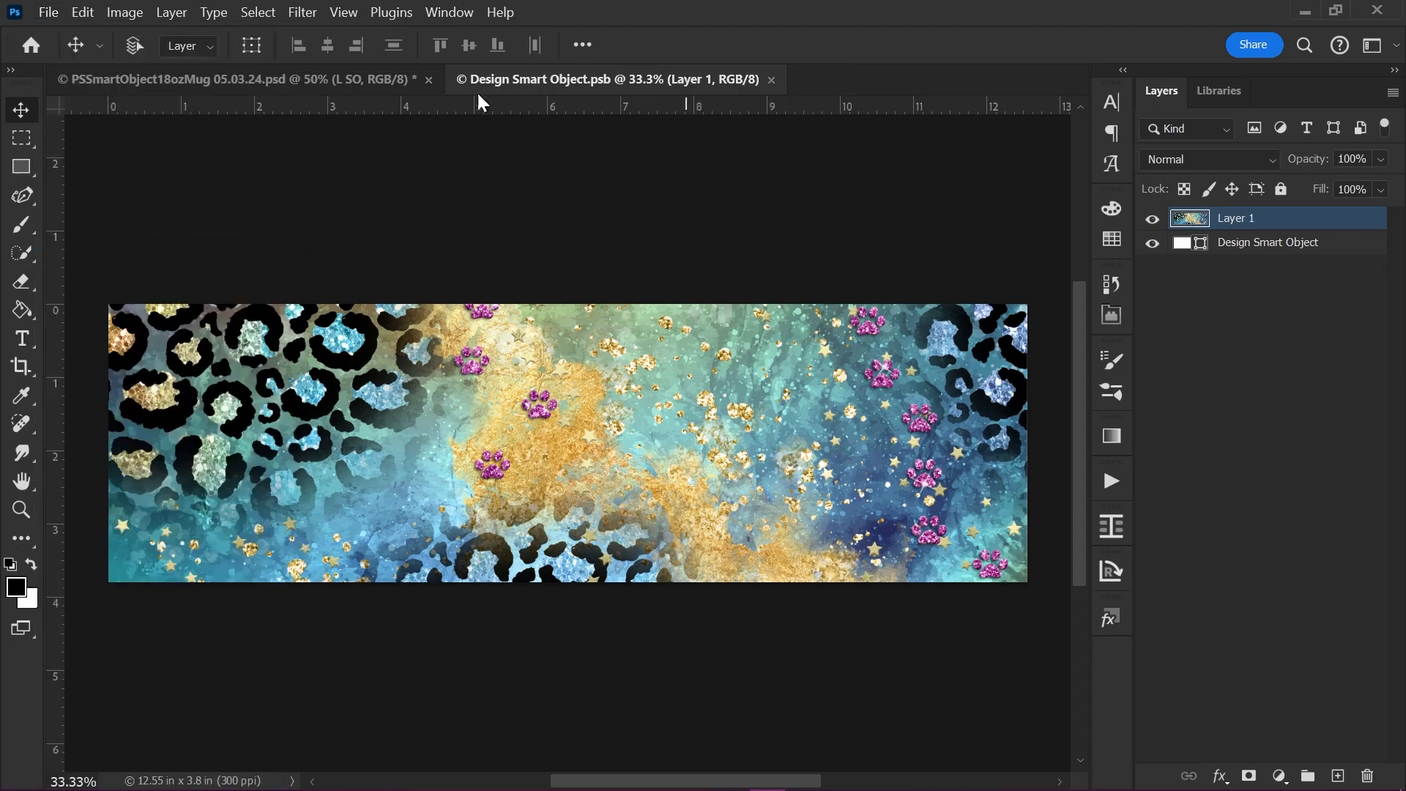
left_click(285, 79)
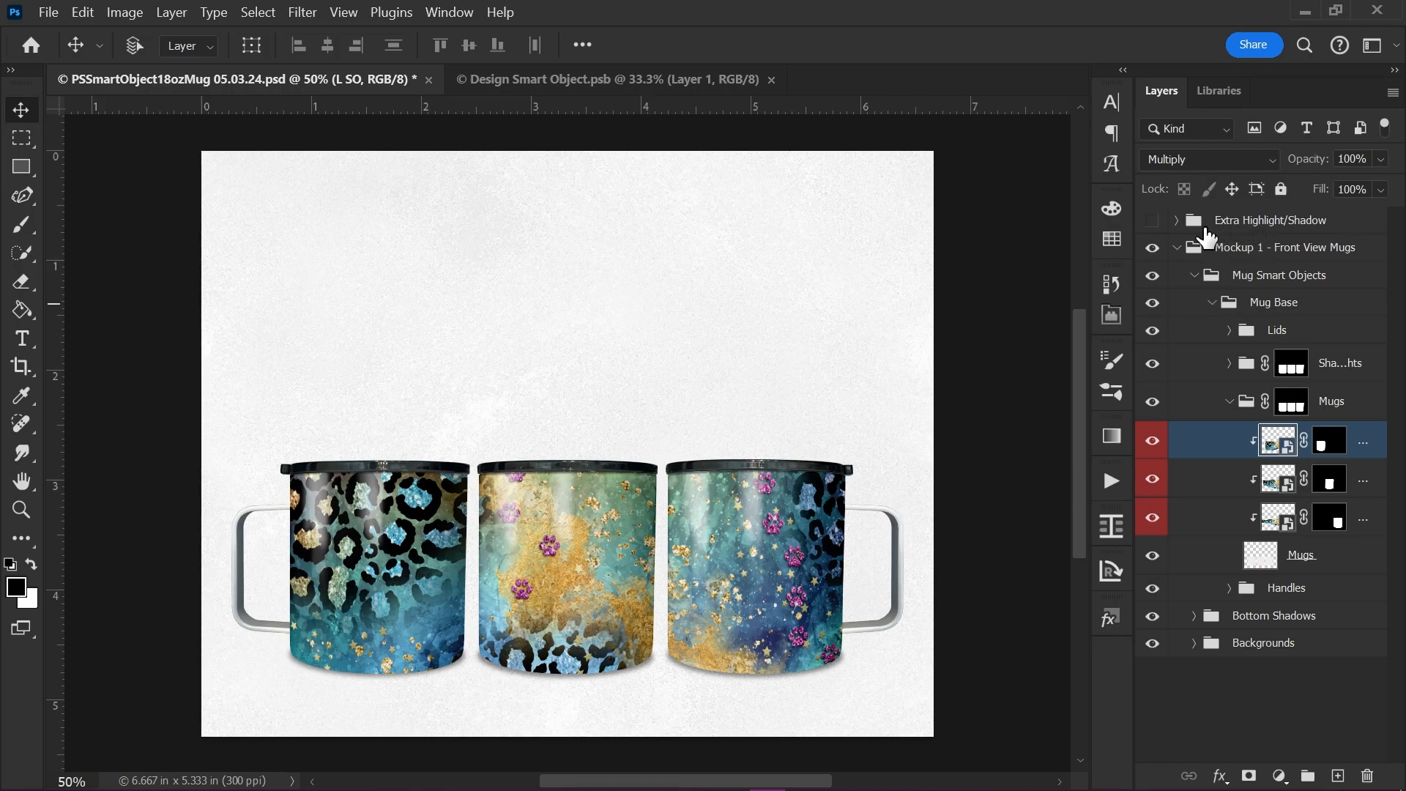
- Make the Extra Highlight/Shadow group visible and expand it to show its adjustment layers
left_click(1255, 229)
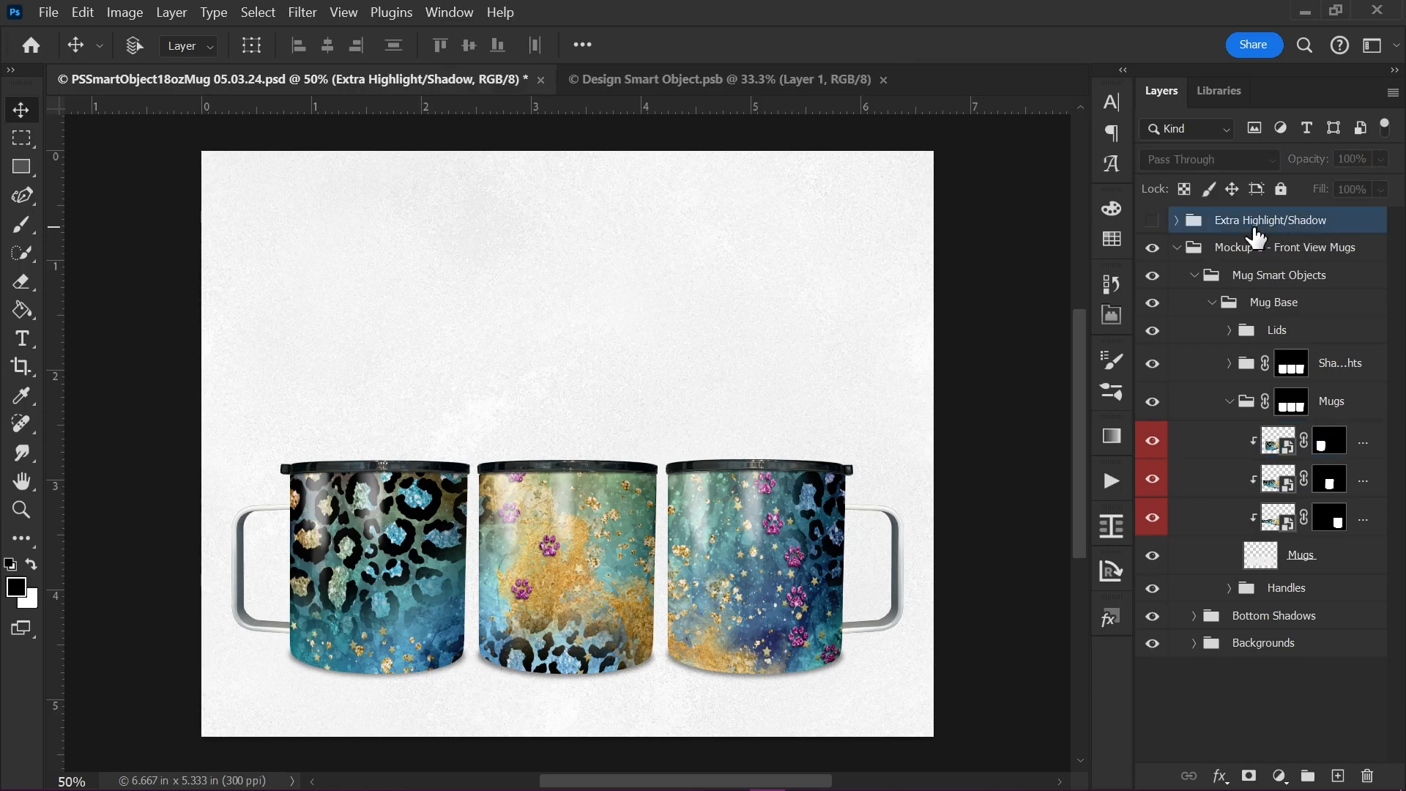
left_click(1152, 221)
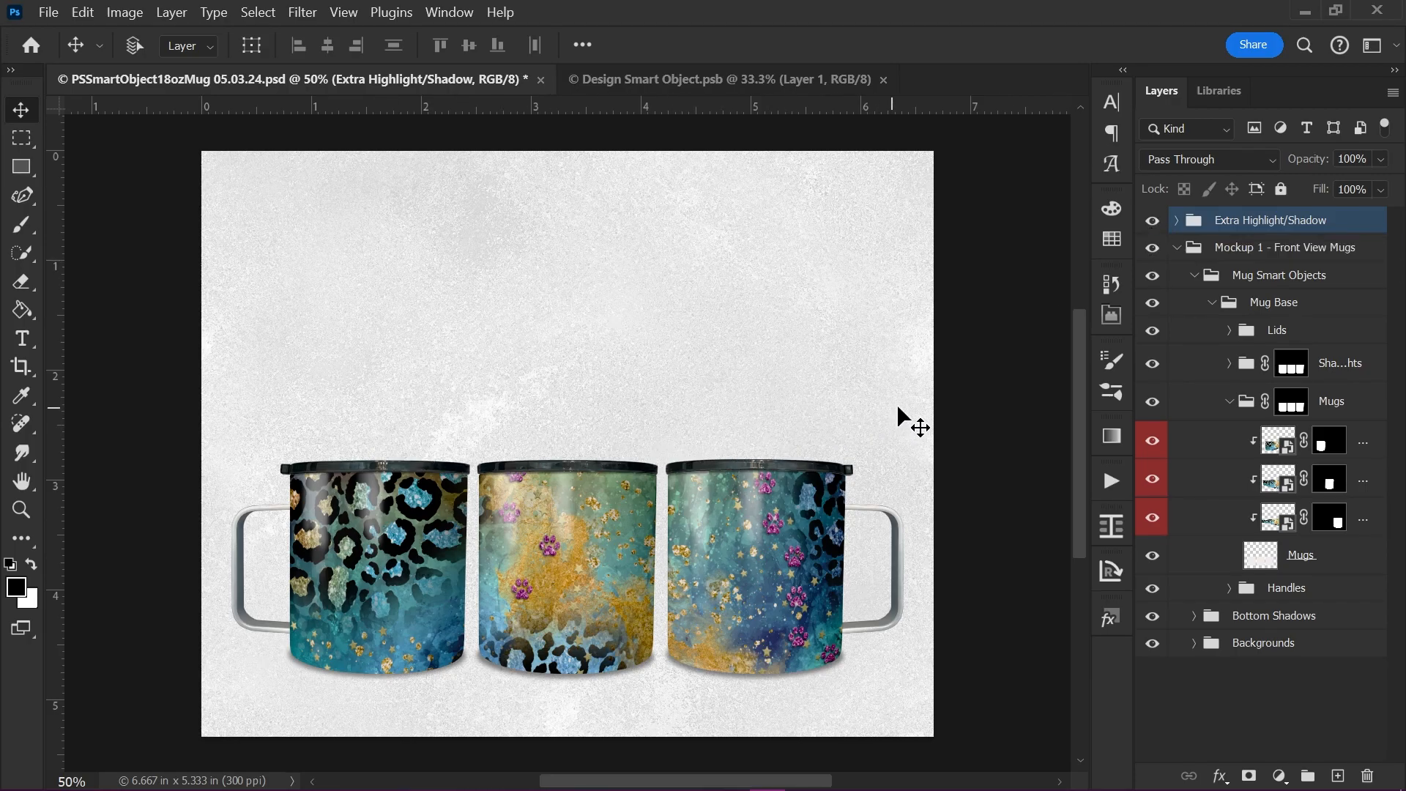
left_click(1177, 221)
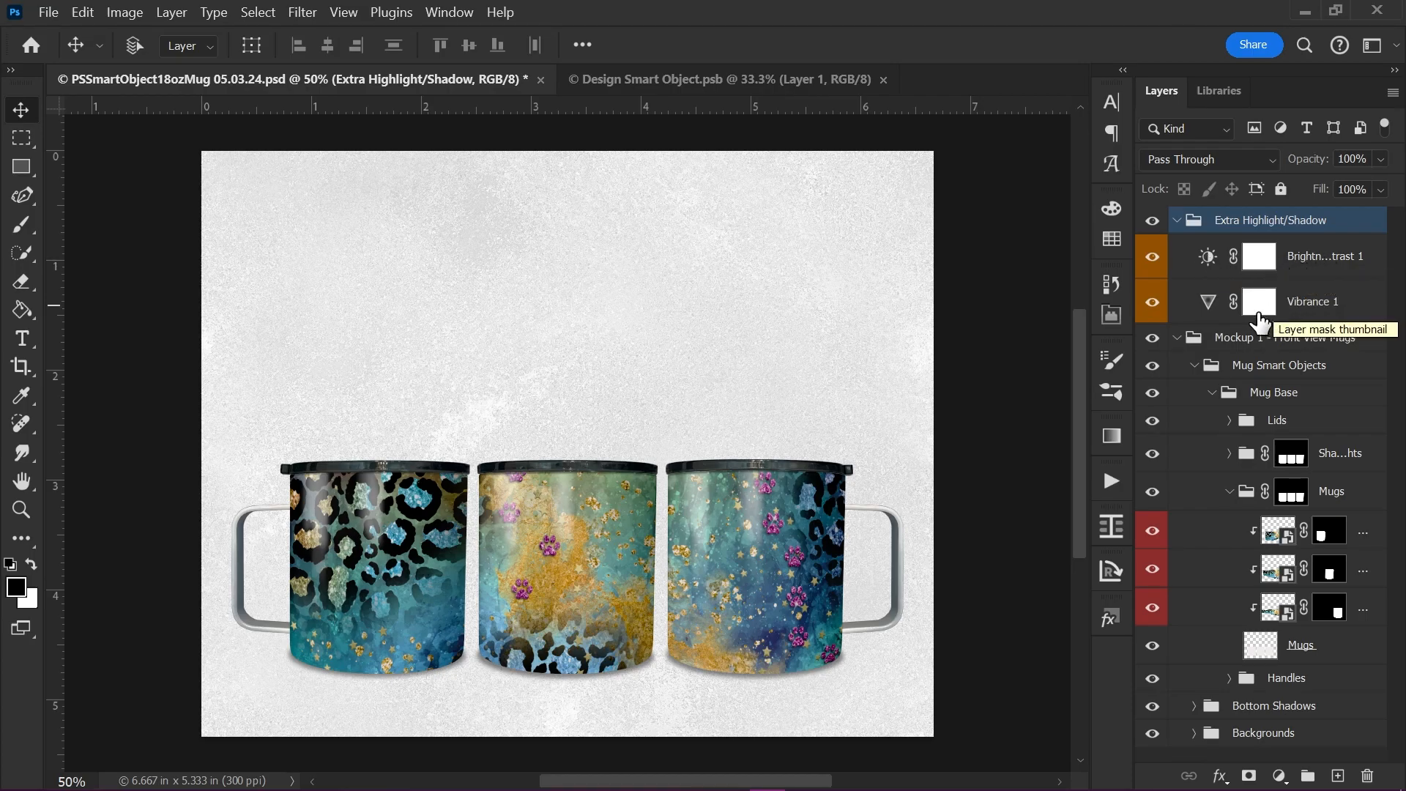
- Try raising the contrast of the Brightness/Contrast 1 adjustment layer and bring it back down
double_click(1208, 257)
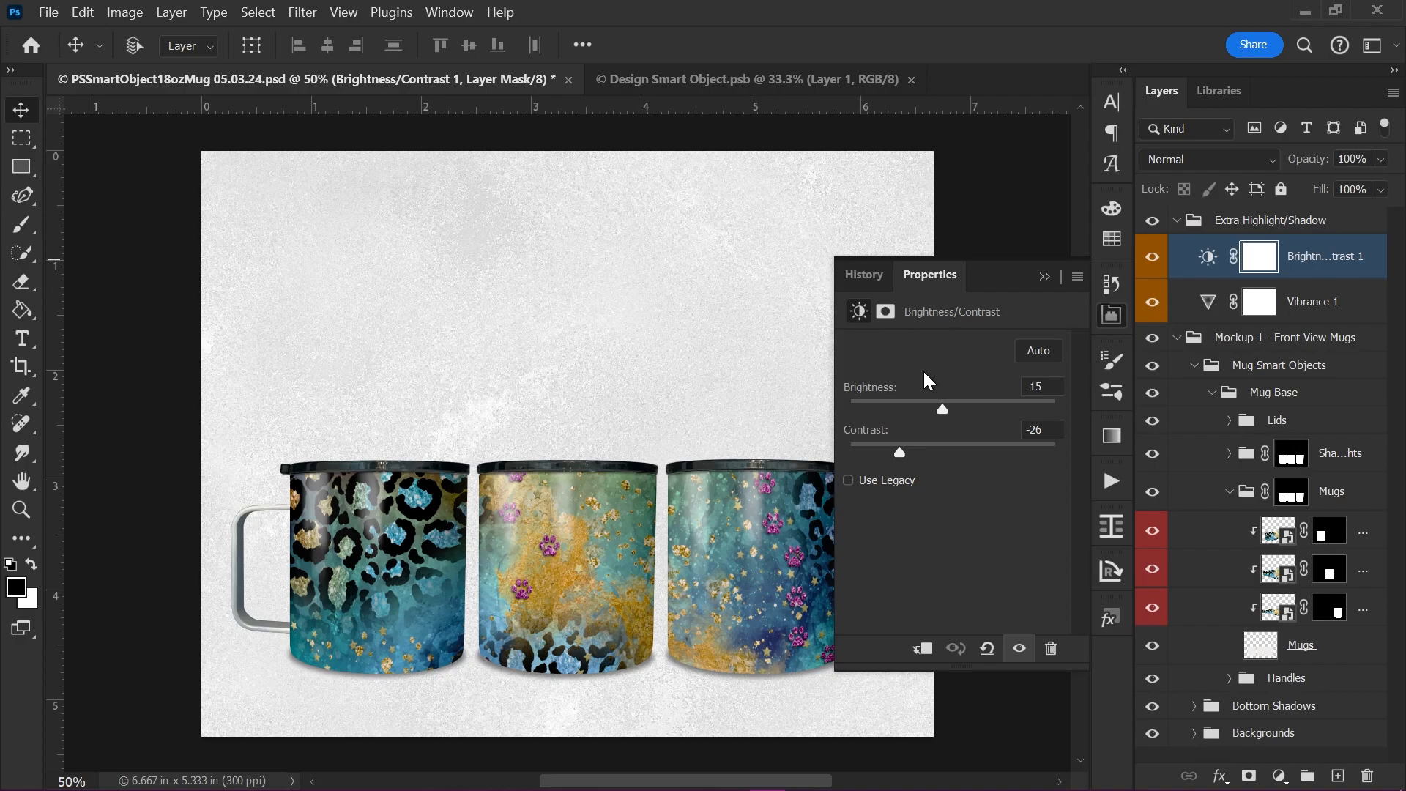
left_click(1204, 303)
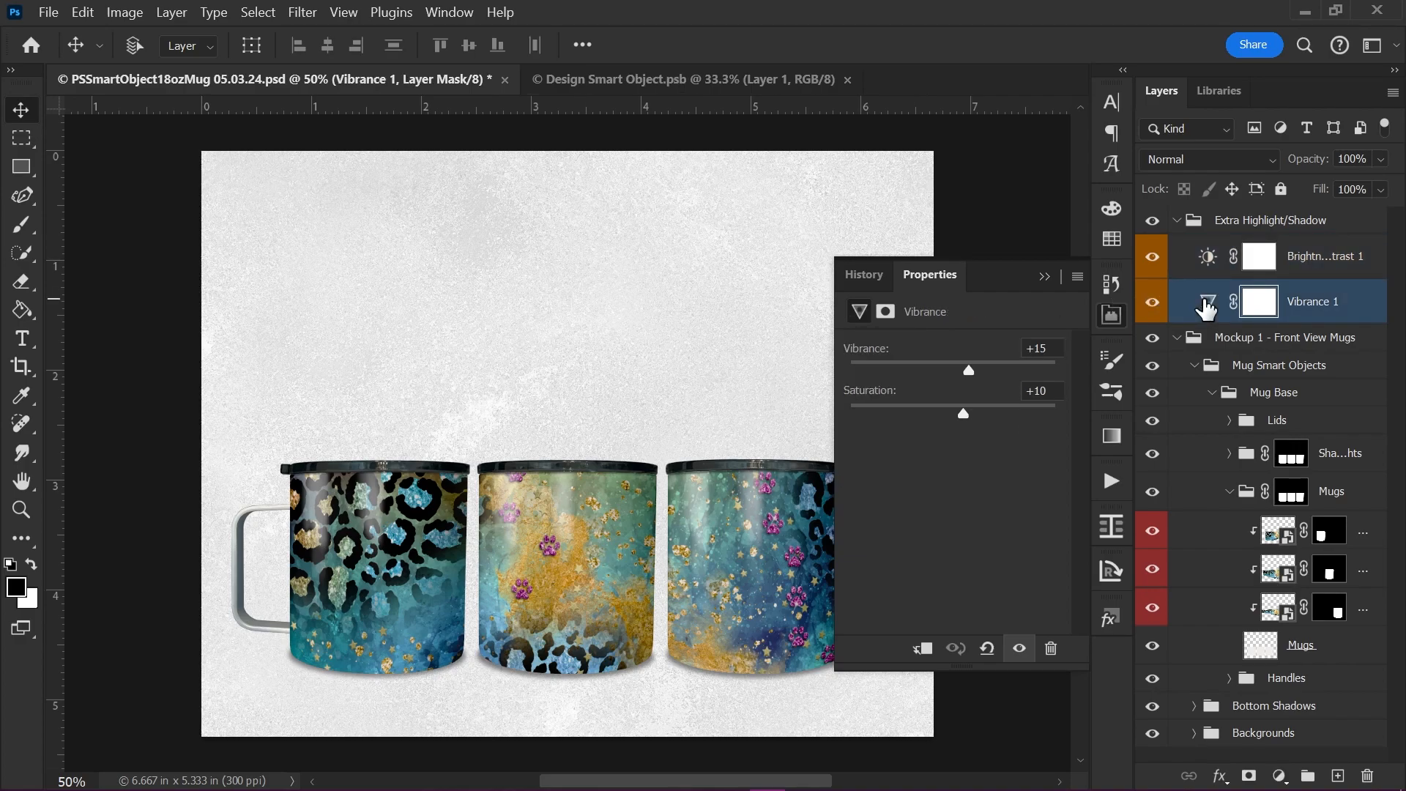
left_click(1207, 258)
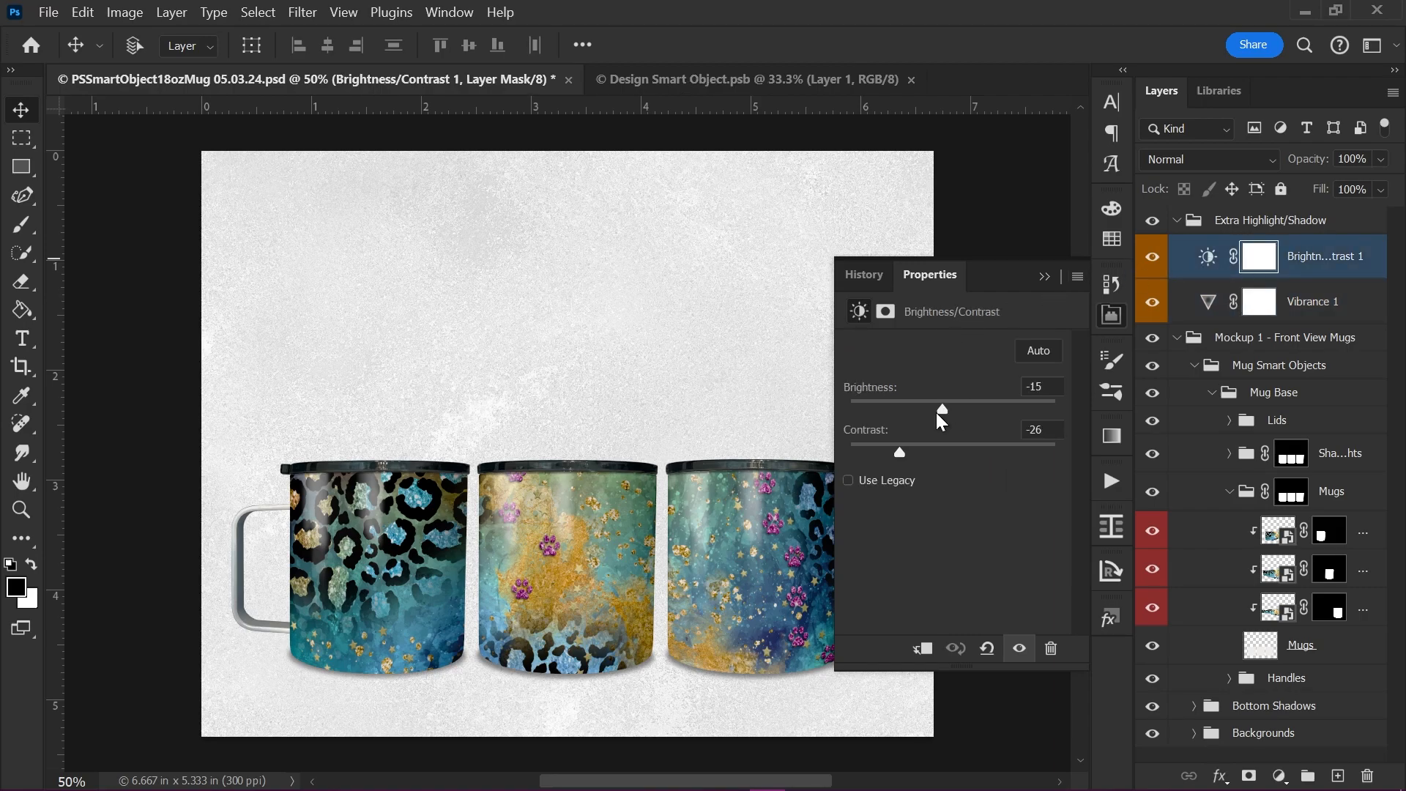
mouse_move(942, 406)
left_mouse_down()
mouse_move(1025, 398)
mouse_move(894, 405)
mouse_move(1016, 385)
mouse_move(889, 391)
mouse_move(956, 380)
mouse_move(942, 382)
left_mouse_up()
left_click_drag(903, 454, 954, 449)
left_click_drag(954, 443, 899, 446)
- Try Vibrance values of +60 and +100 on the Vibrance 1 adjustment layer and undo both changes
left_click(1208, 297)
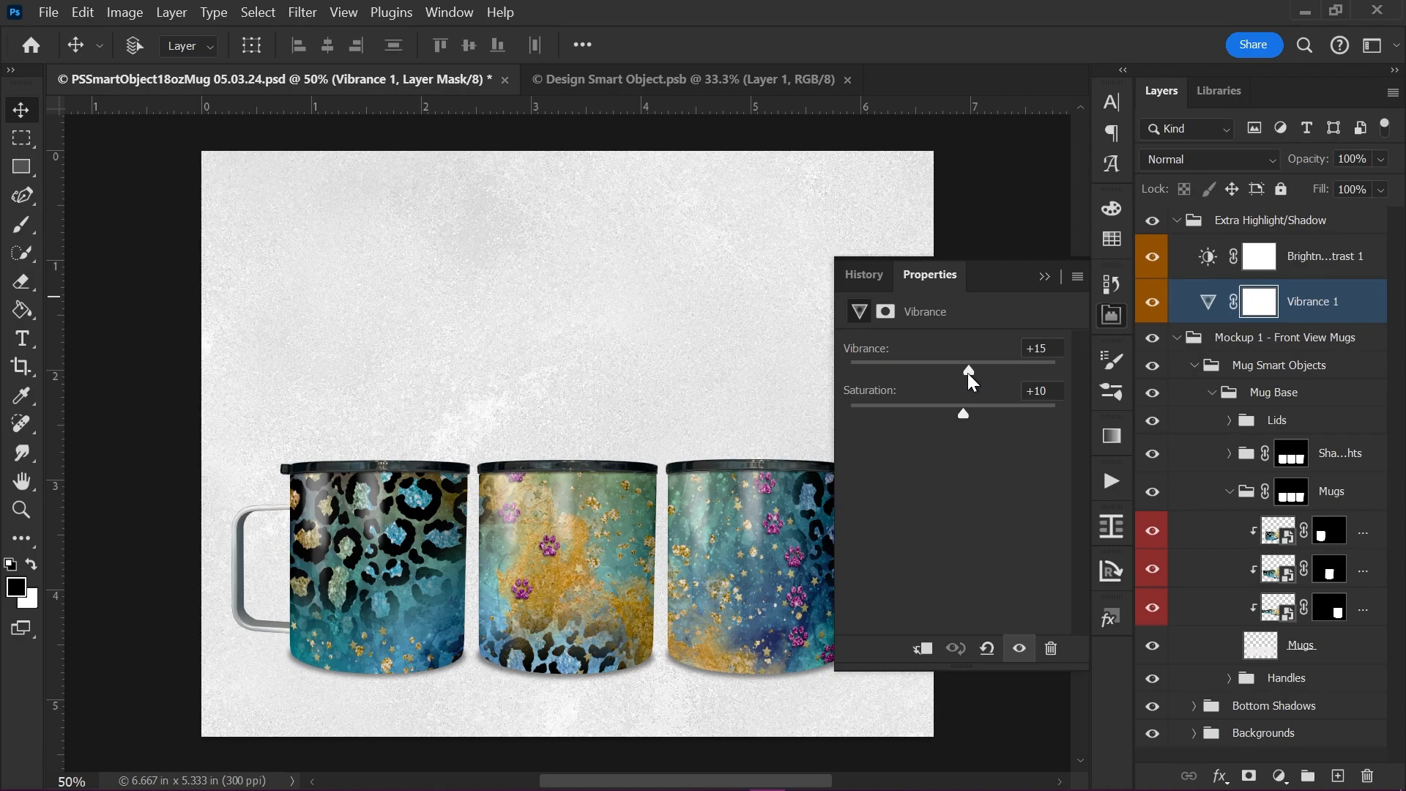
left_click_drag(968, 372, 1015, 379)
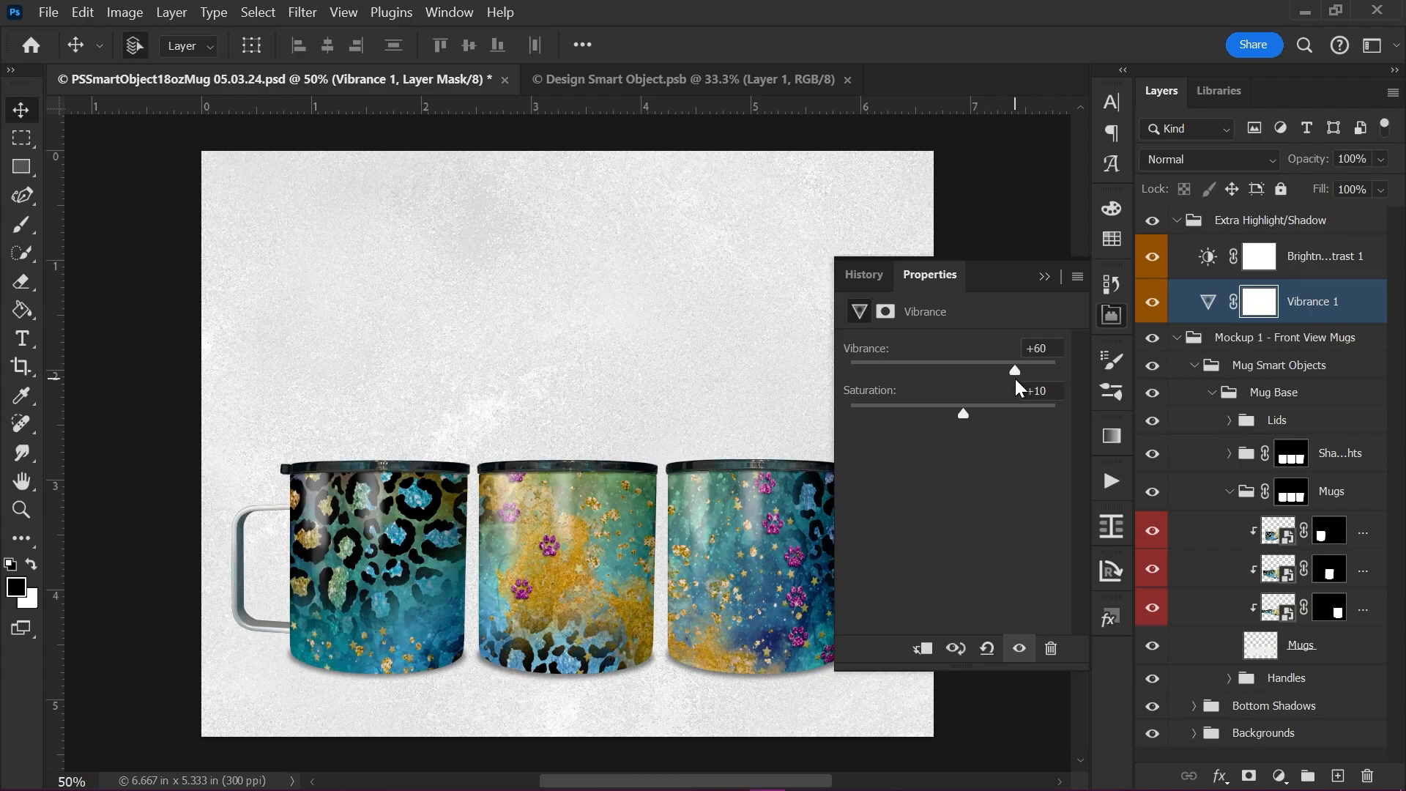
left_click_drag(1012, 368, 1079, 372)
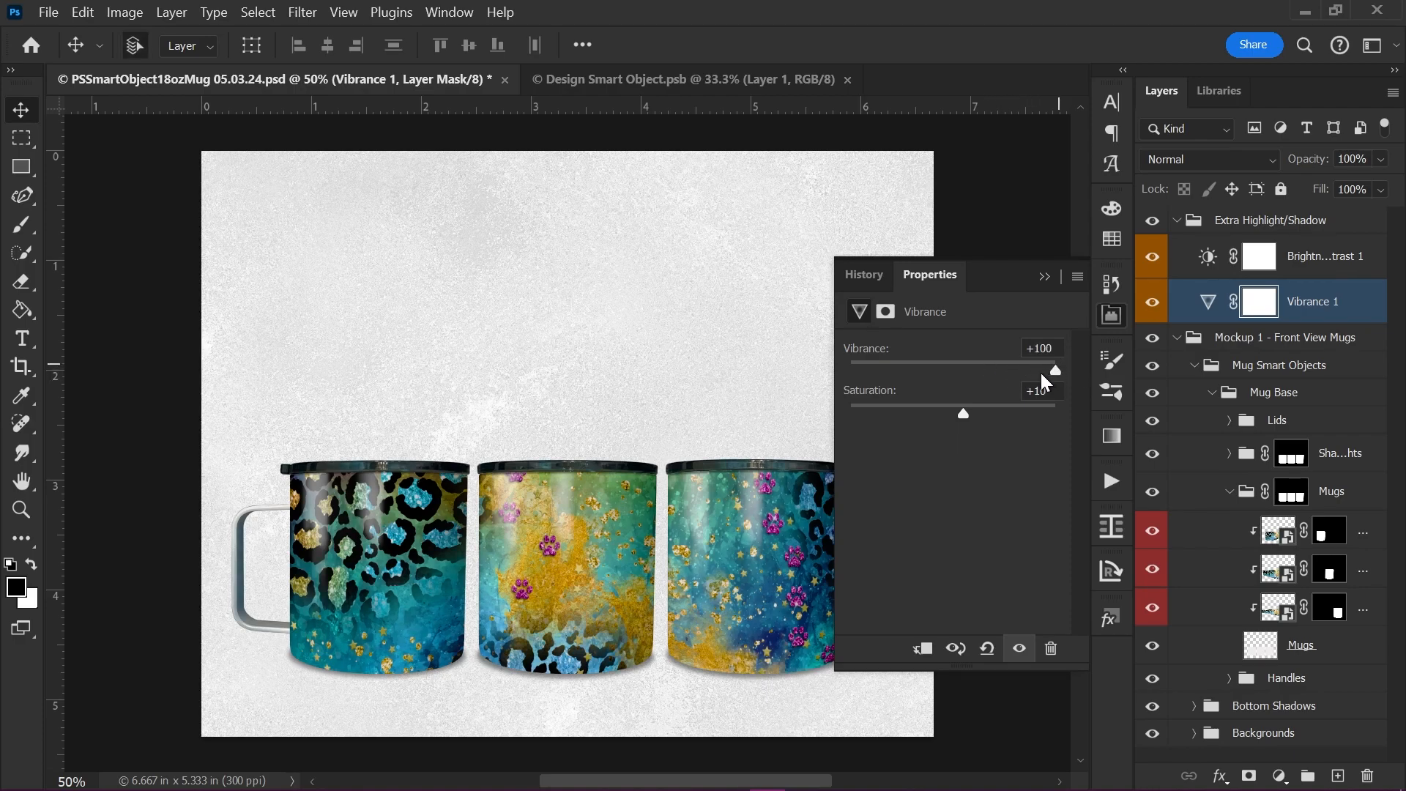
key("ctrl+z")
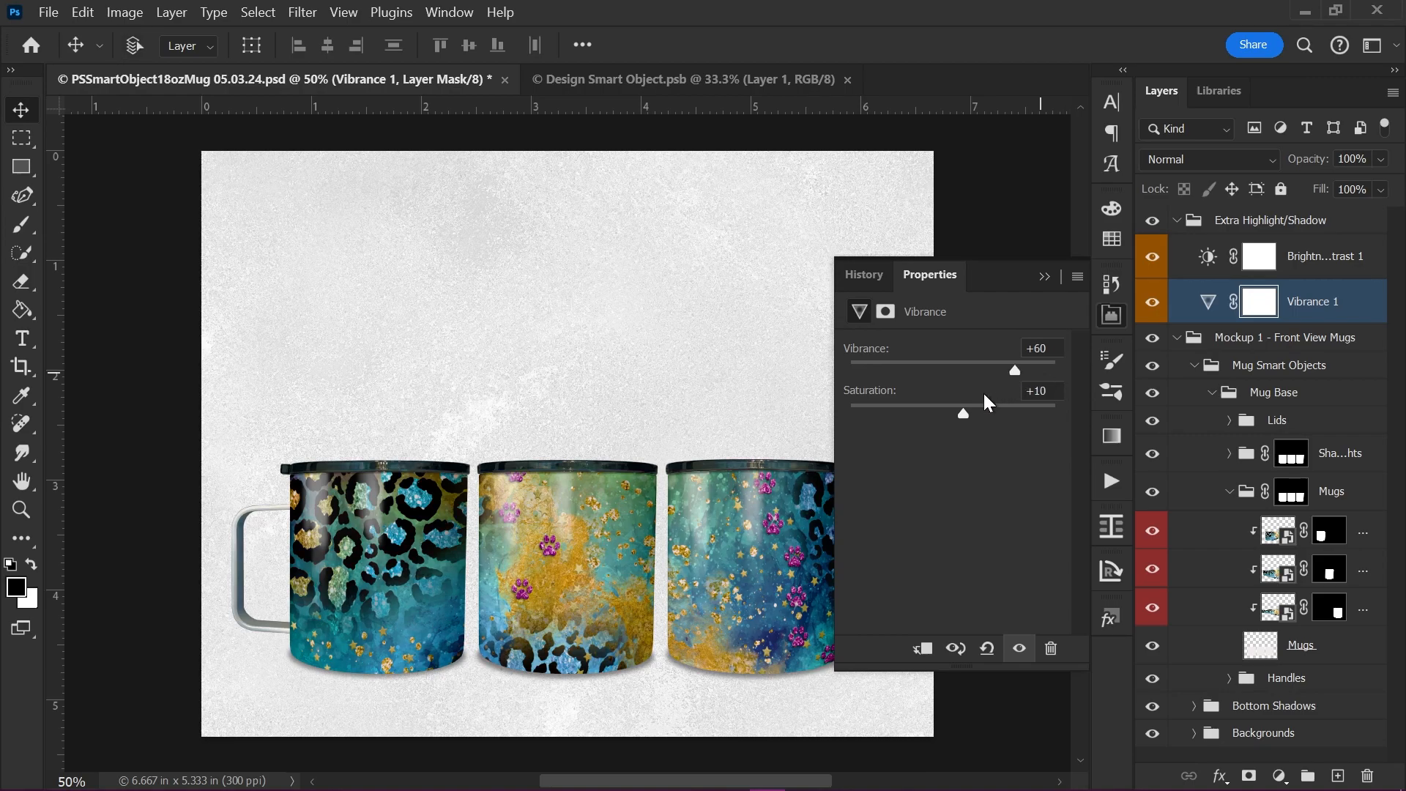
key("ctrl+z")
- Try a much higher Saturation on the Vibrance 1 adjustment layer, undo it and close the adjustment's settings
left_click_drag(962, 408, 1031, 389)
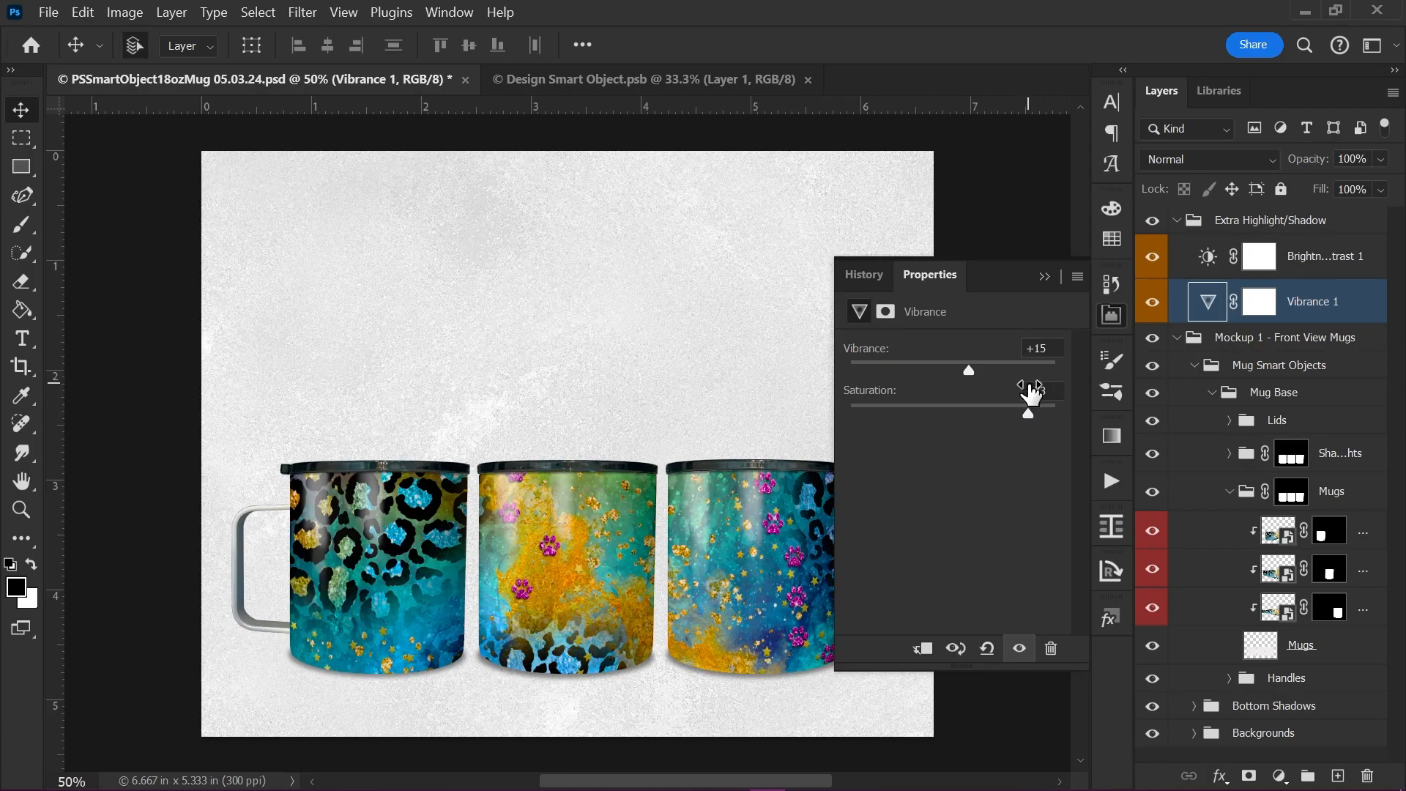
key("ctrl+z")
left_click(1044, 278)
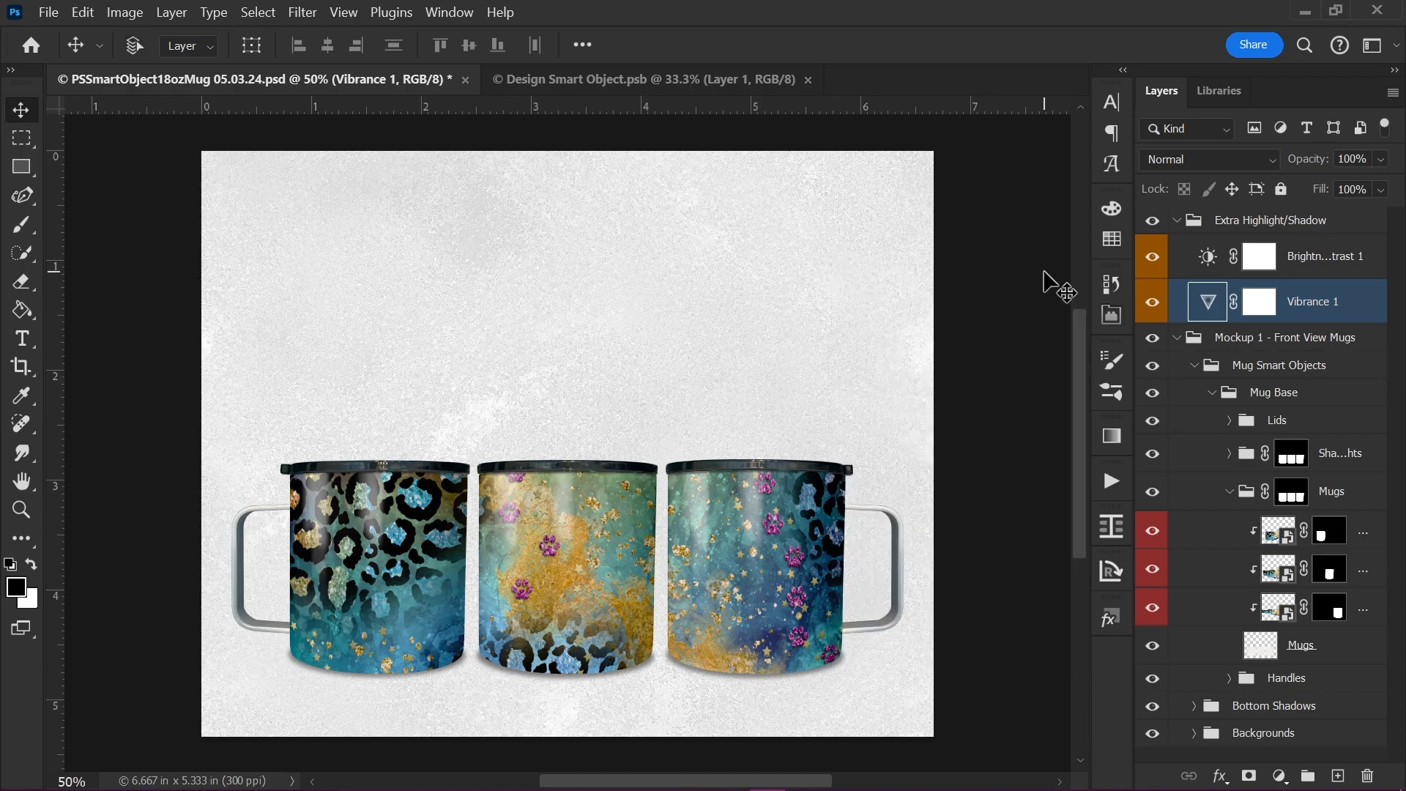
- Collapse the Extra Highlight/Shadow group and expand the masked shading and highlights group between Lids and Mugs
left_click(1175, 223)
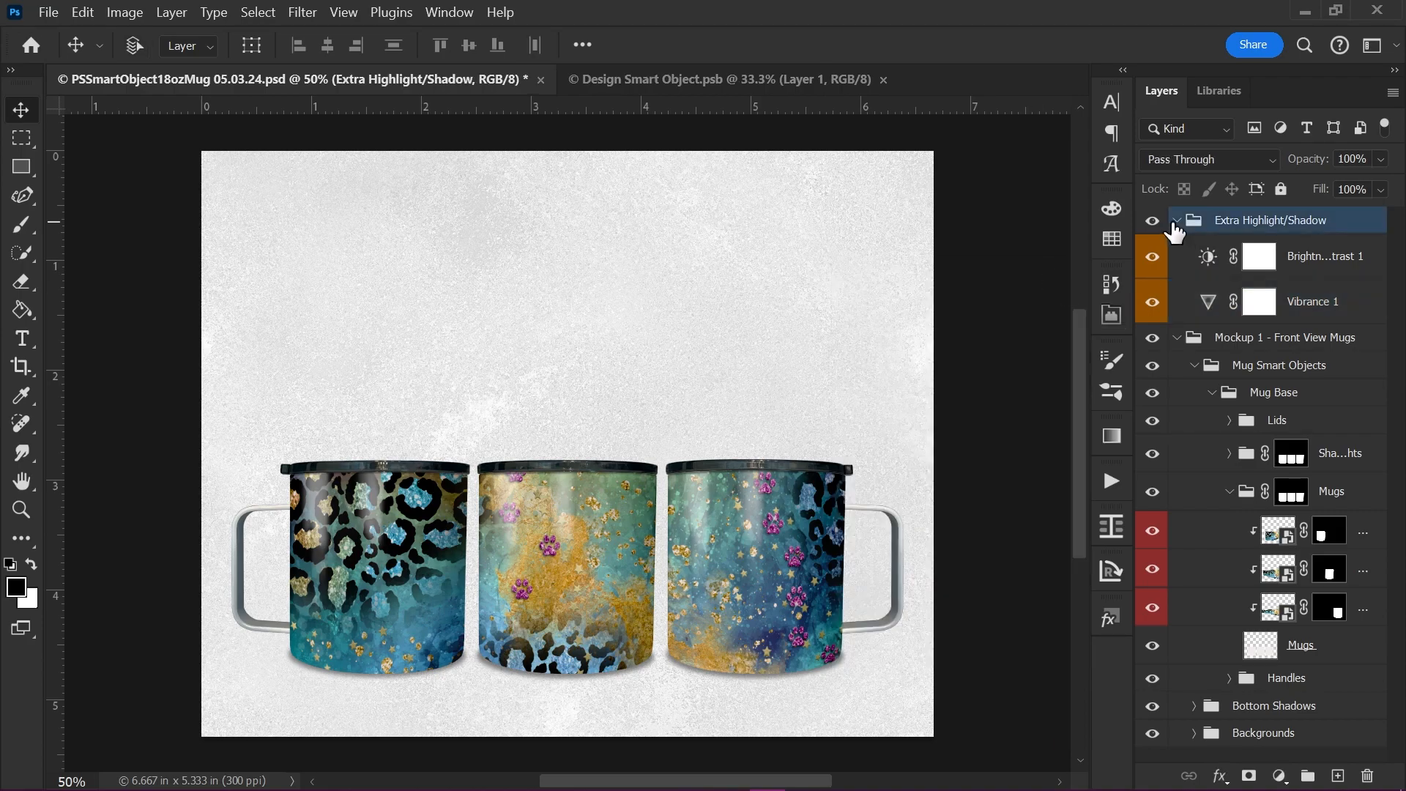
left_click(1175, 221)
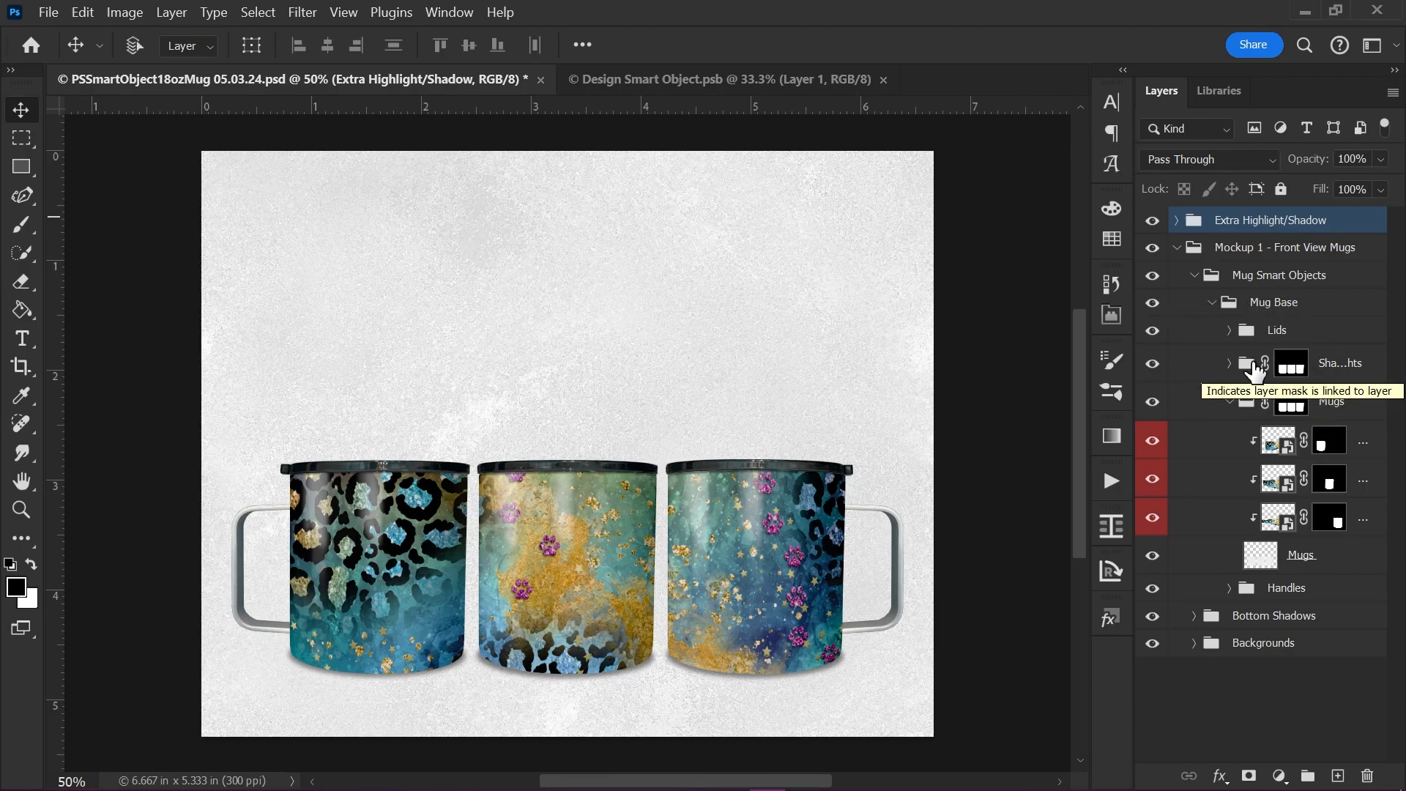
left_click(1230, 364)
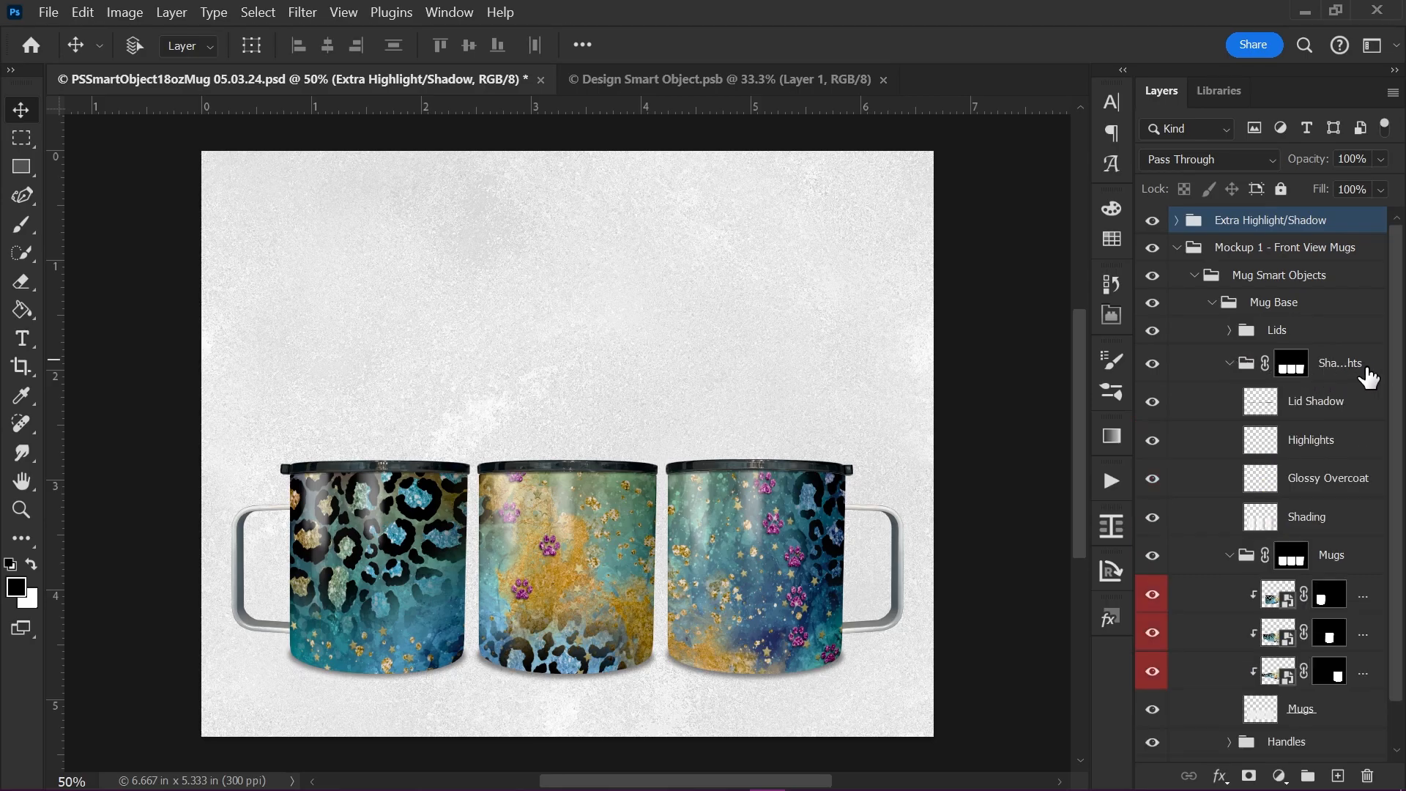
- Look through the Lid Shadow, Highlights, Glossy Overcoat and Shading layers and their blend settings
left_click(1351, 405)
left_click(1334, 448)
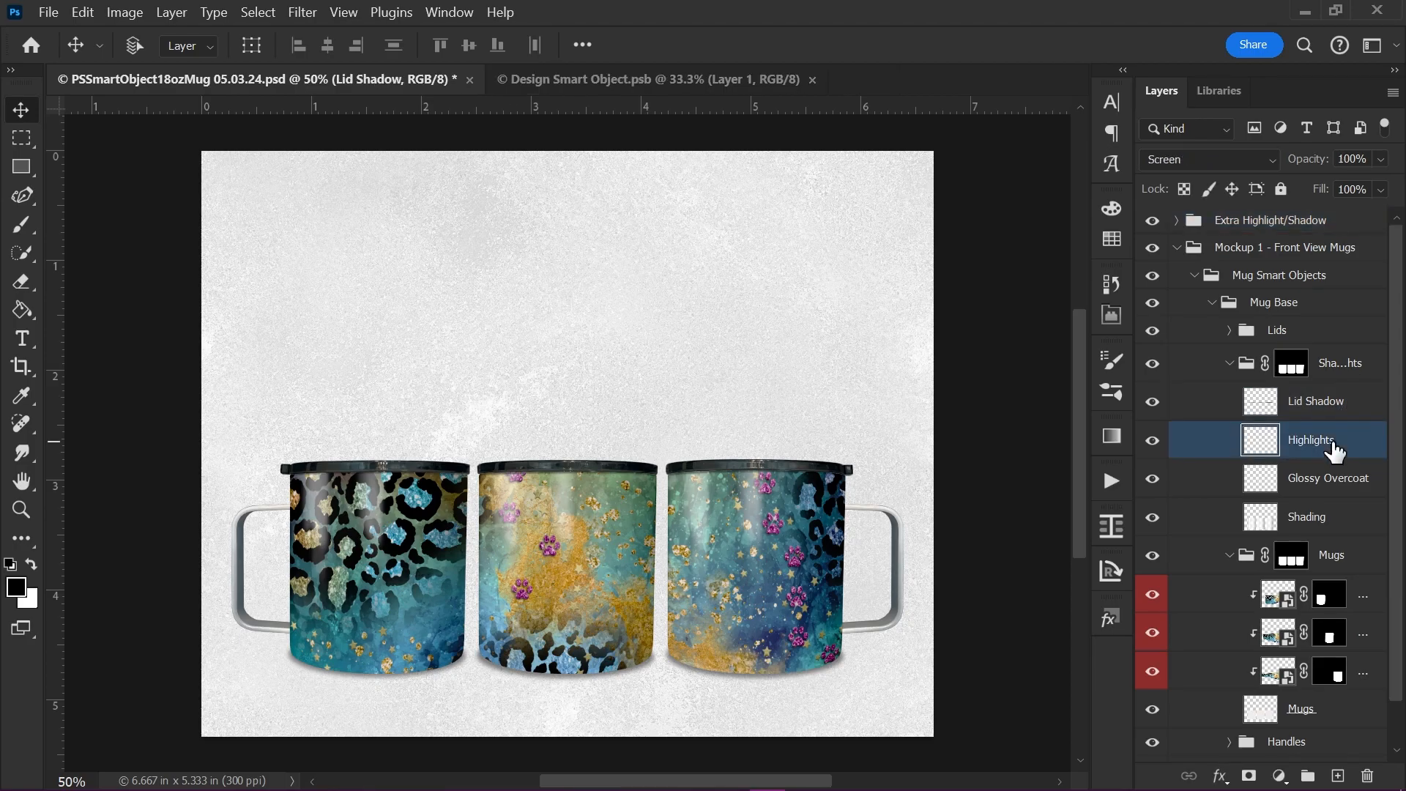
left_click(1334, 480)
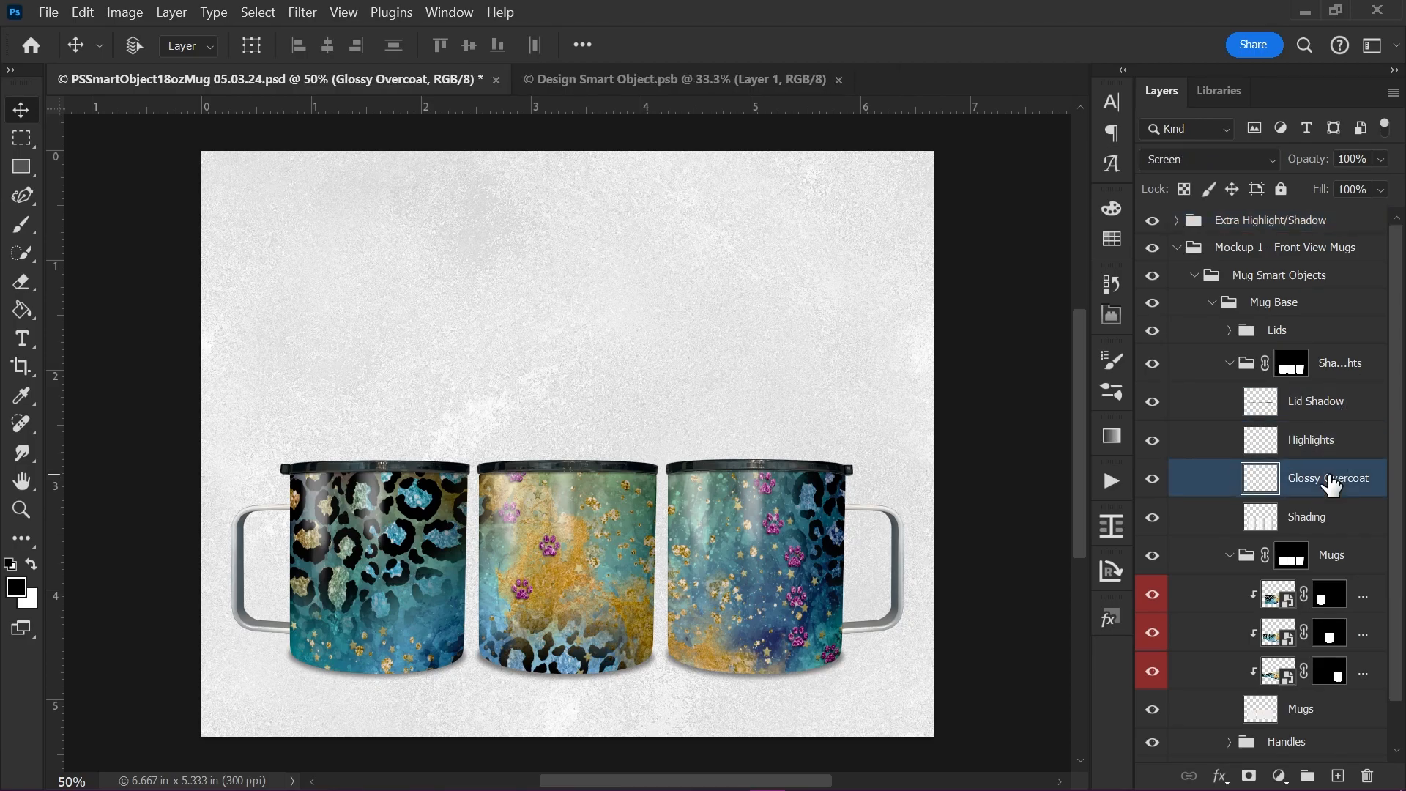
left_click(1314, 526)
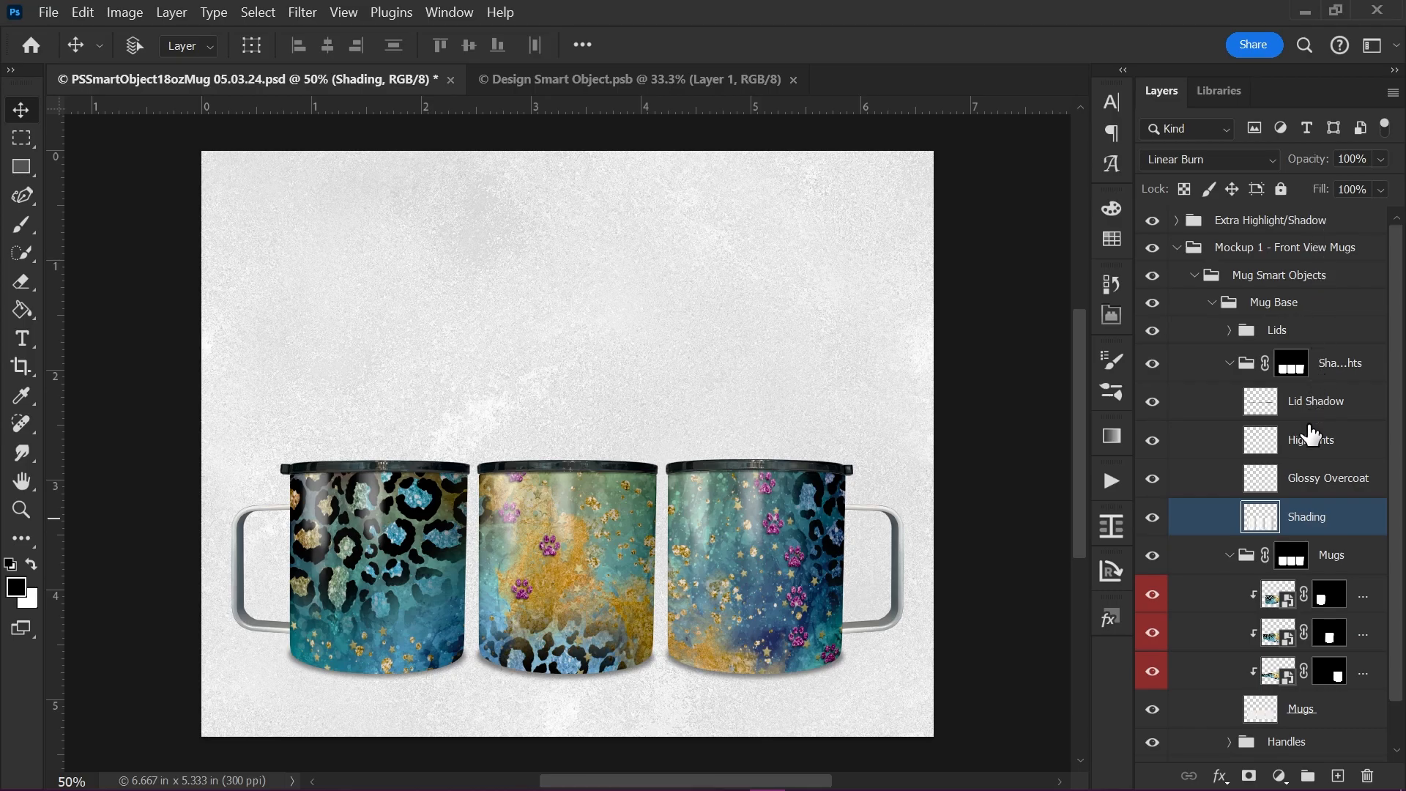
mouse_move(1309, 434)
- Compare the mugs with the Lid Shadow layer hidden and shown, ending with it visible
left_click(1311, 412)
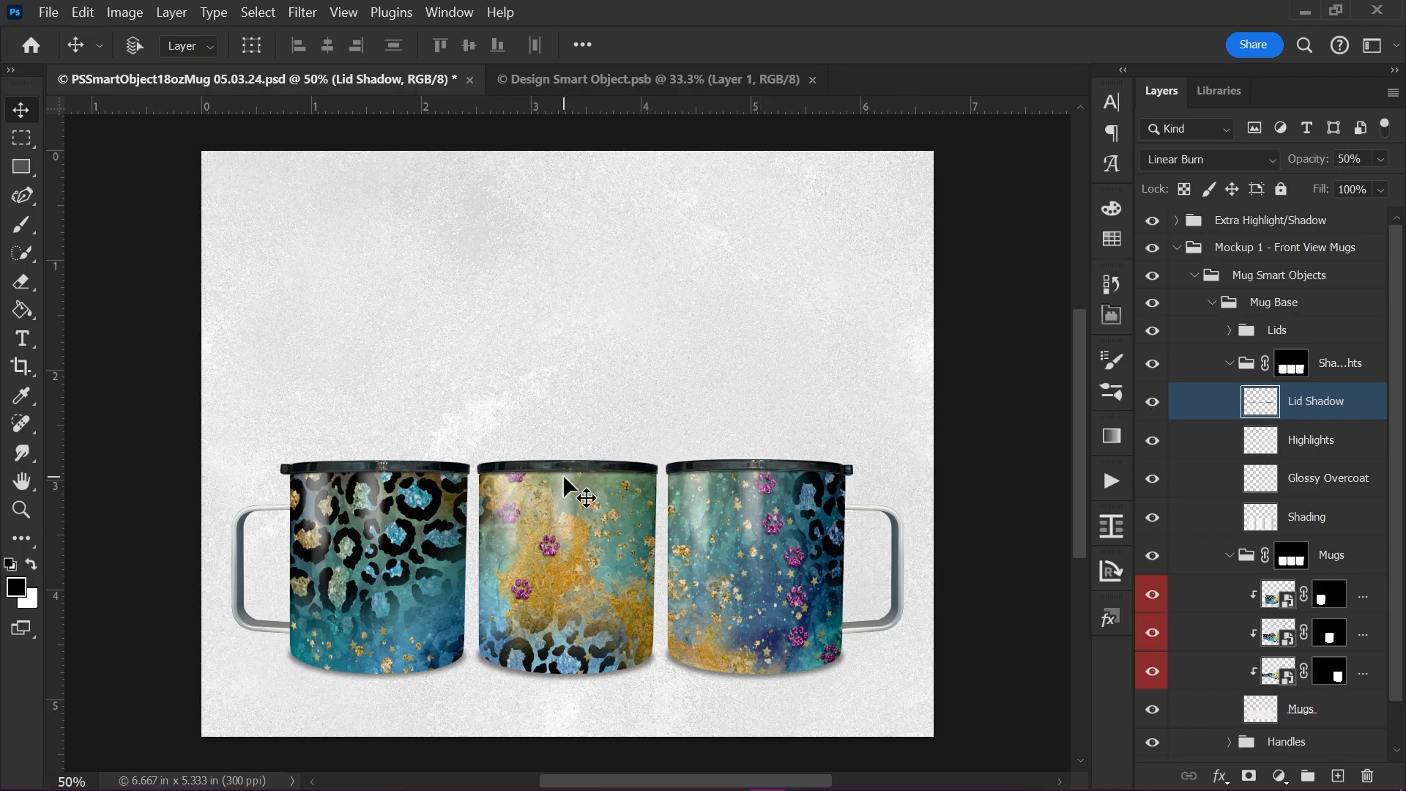
left_click(1152, 402)
left_click(1151, 407)
left_click(1151, 404)
left_click(1151, 404)
- Try the Lid Shadow layer at 100% and at about 13% opacity, restoring 50% after each
left_click(1378, 162)
left_click_drag(1342, 188, 1392, 183)
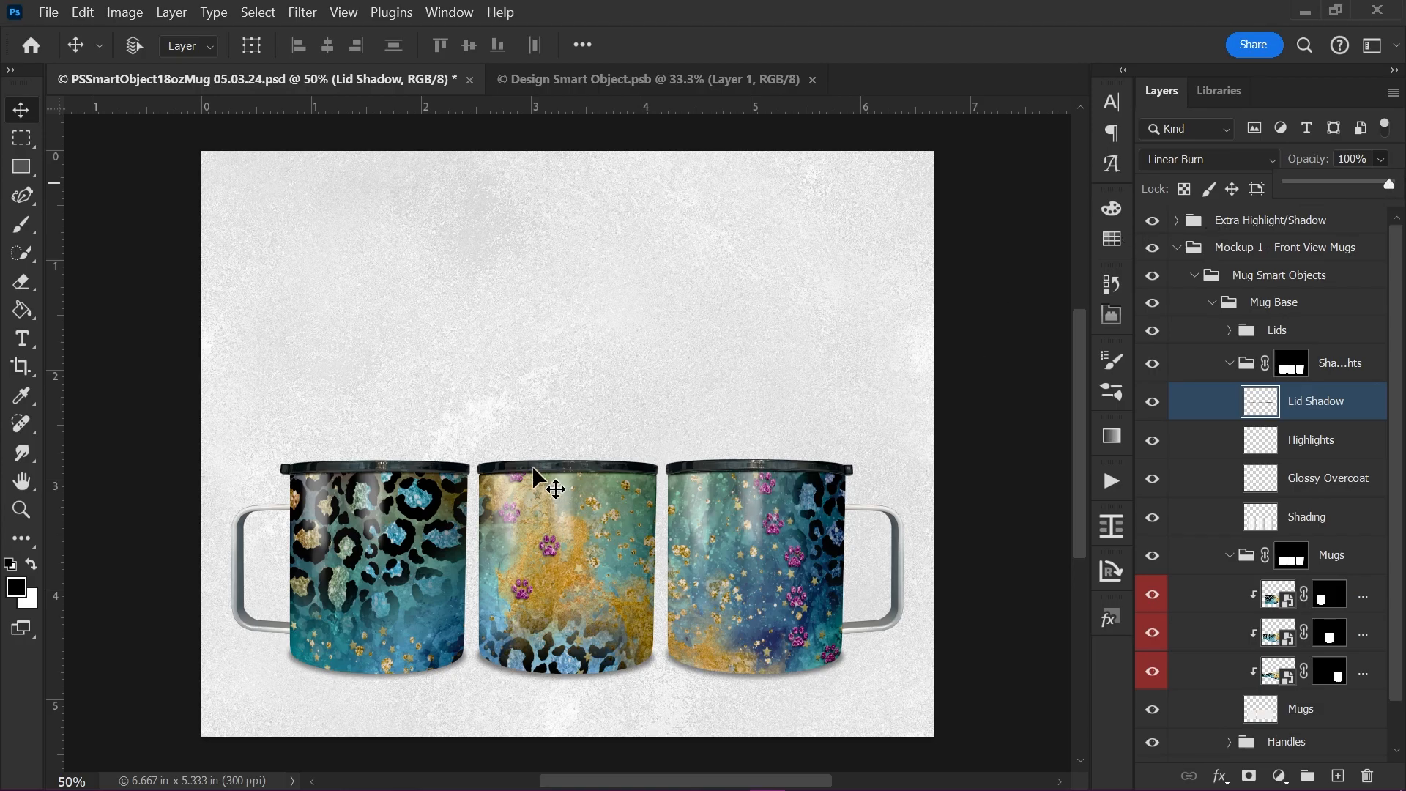
key("ctrl")
key("5")
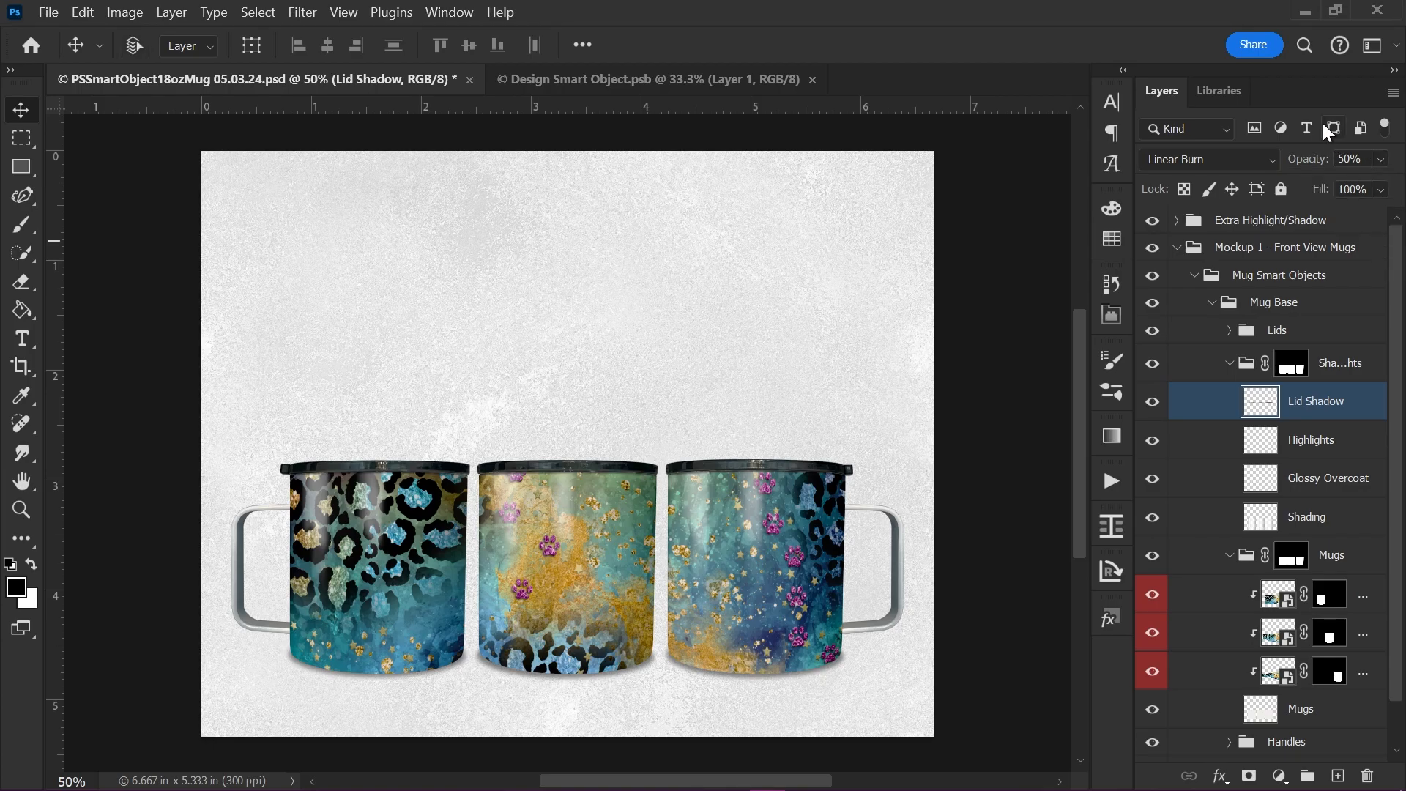
left_click(1380, 159)
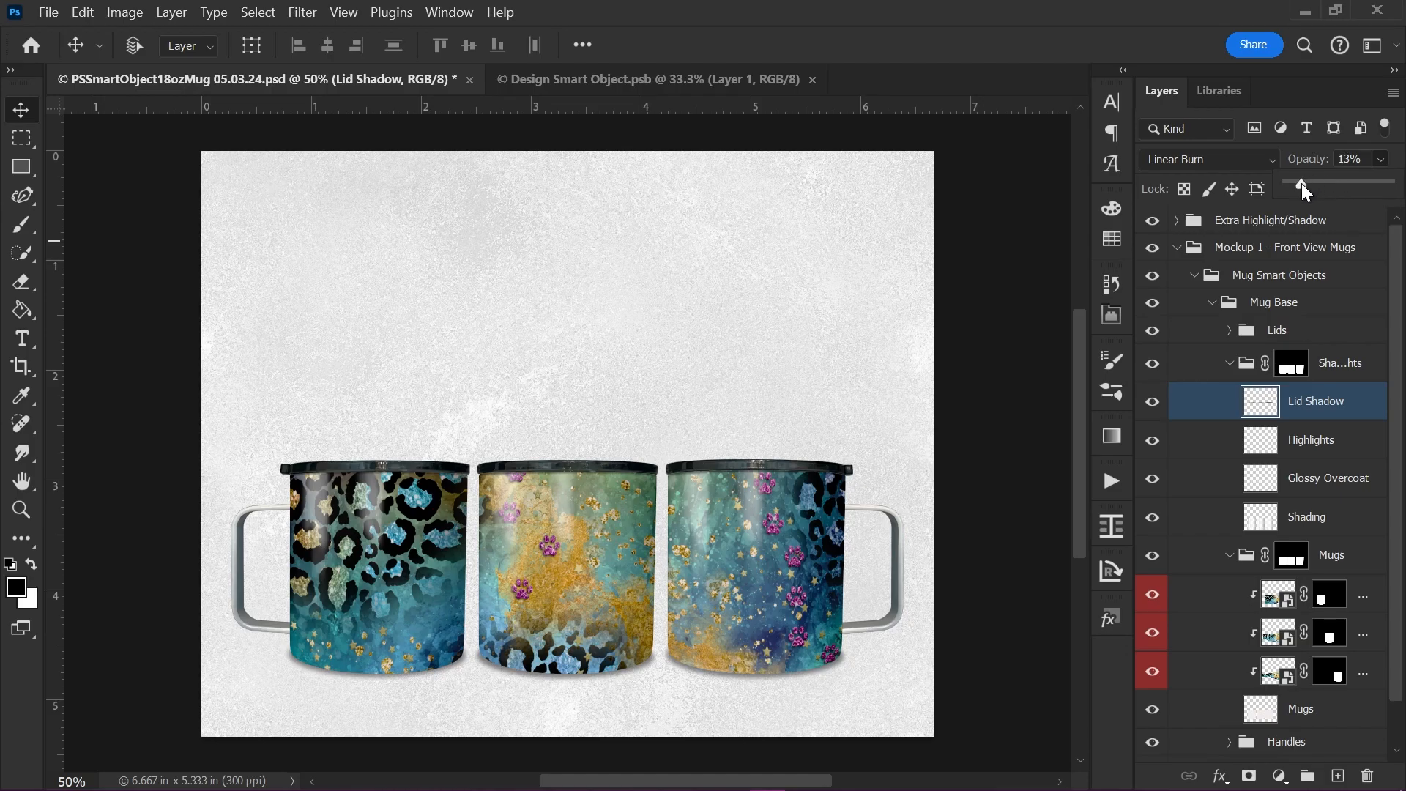
left_click_drag(1335, 176, 1347, 173)
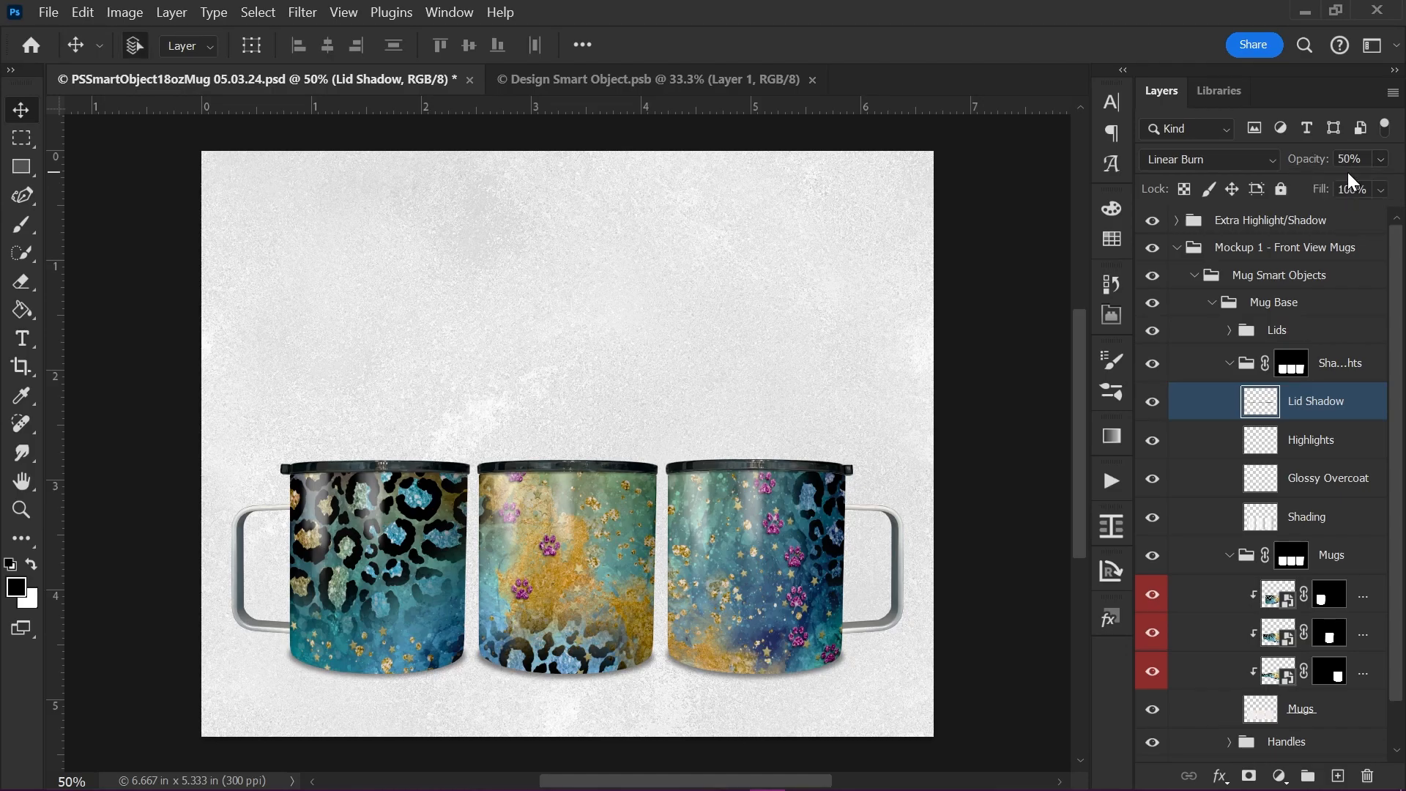
- Try a duplicate of the Highlights layer, compare the mugs with and without it, and delete the copy
left_click(1323, 443)
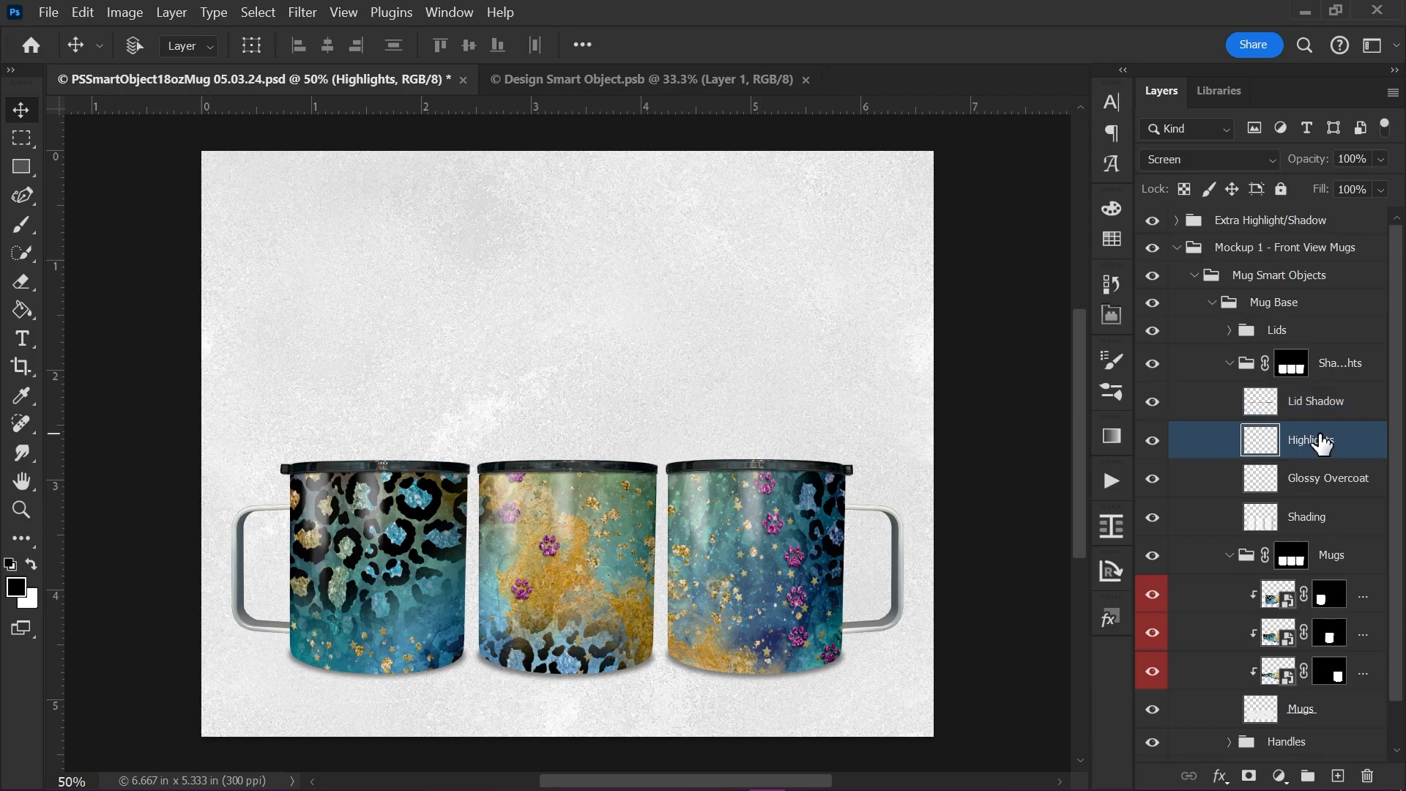
left_click(1313, 487)
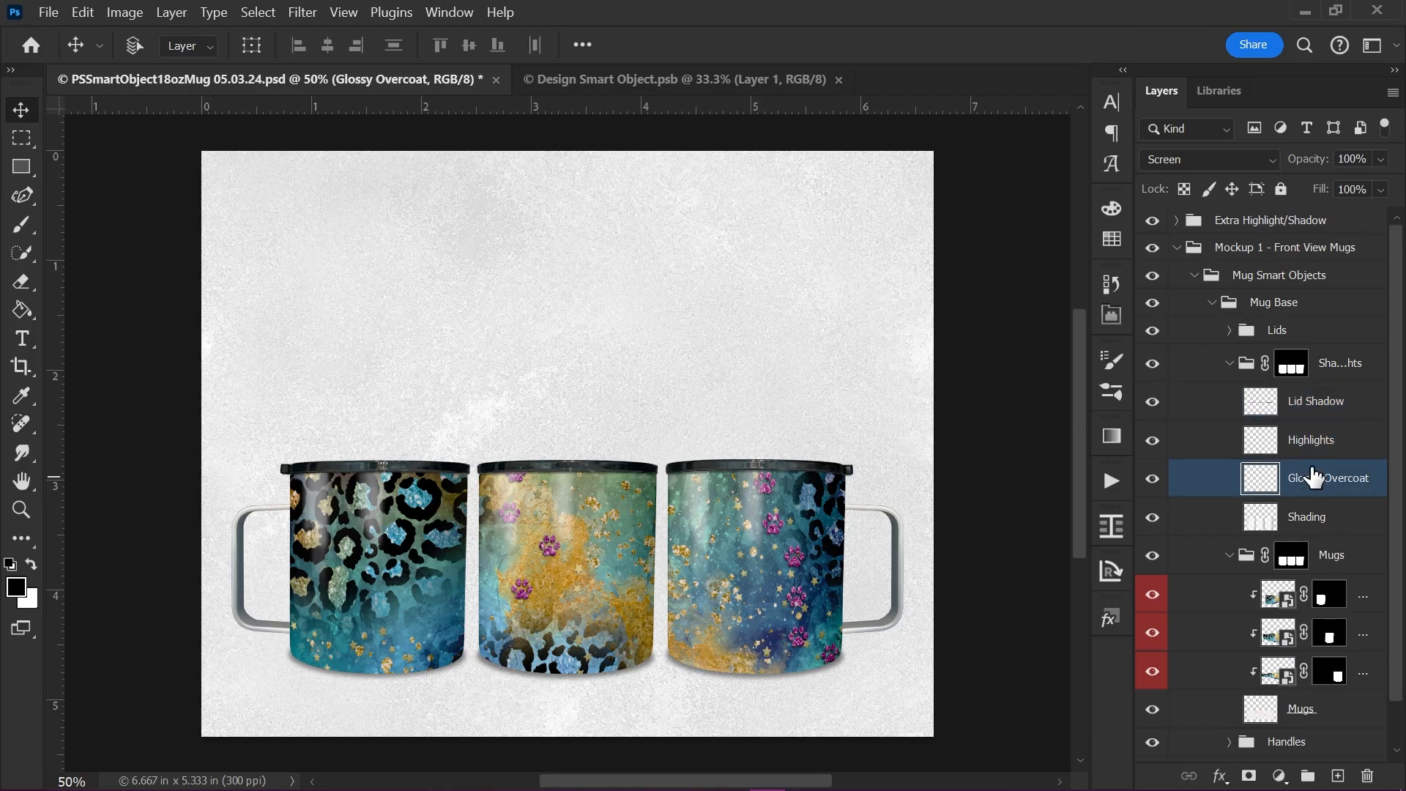
left_click(1304, 455)
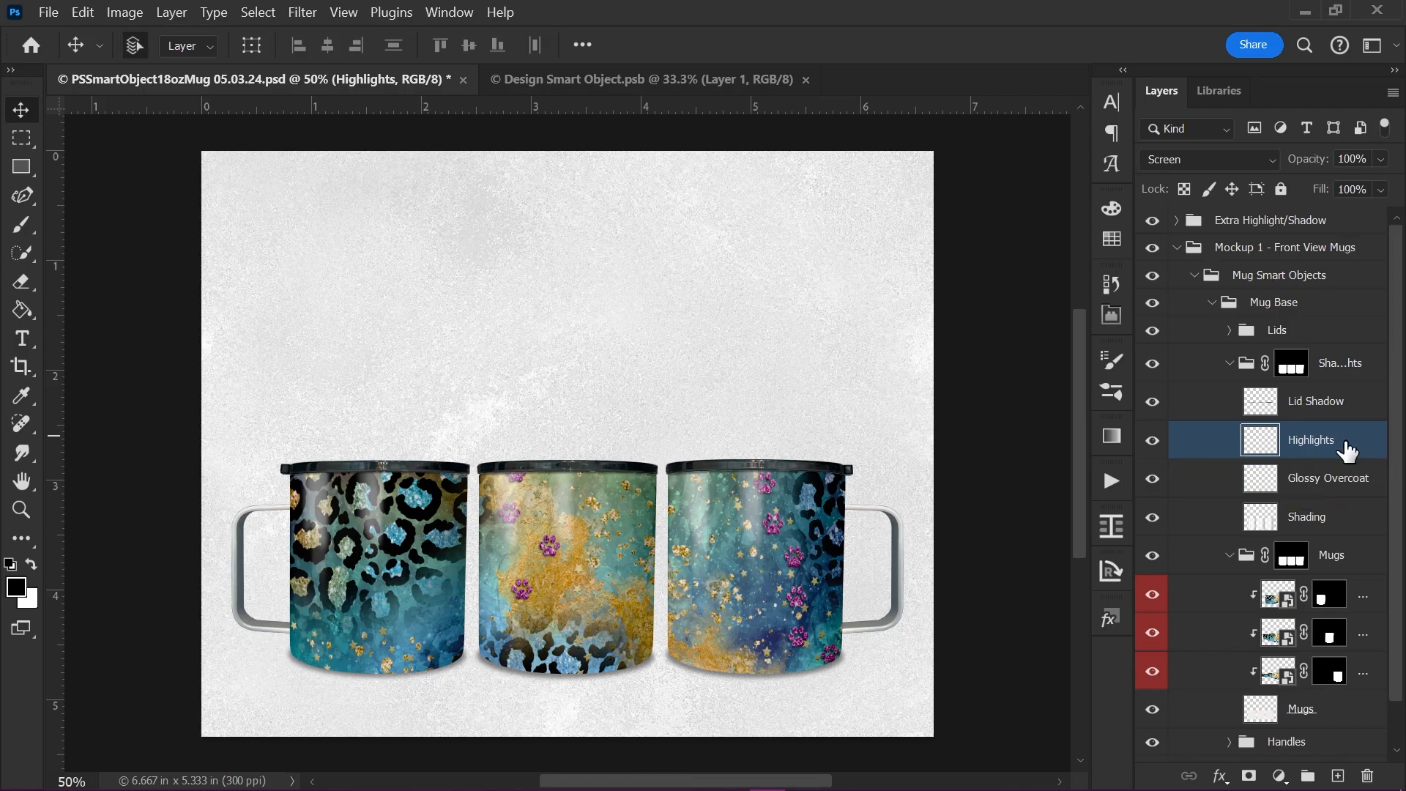
key("ctrl+j")
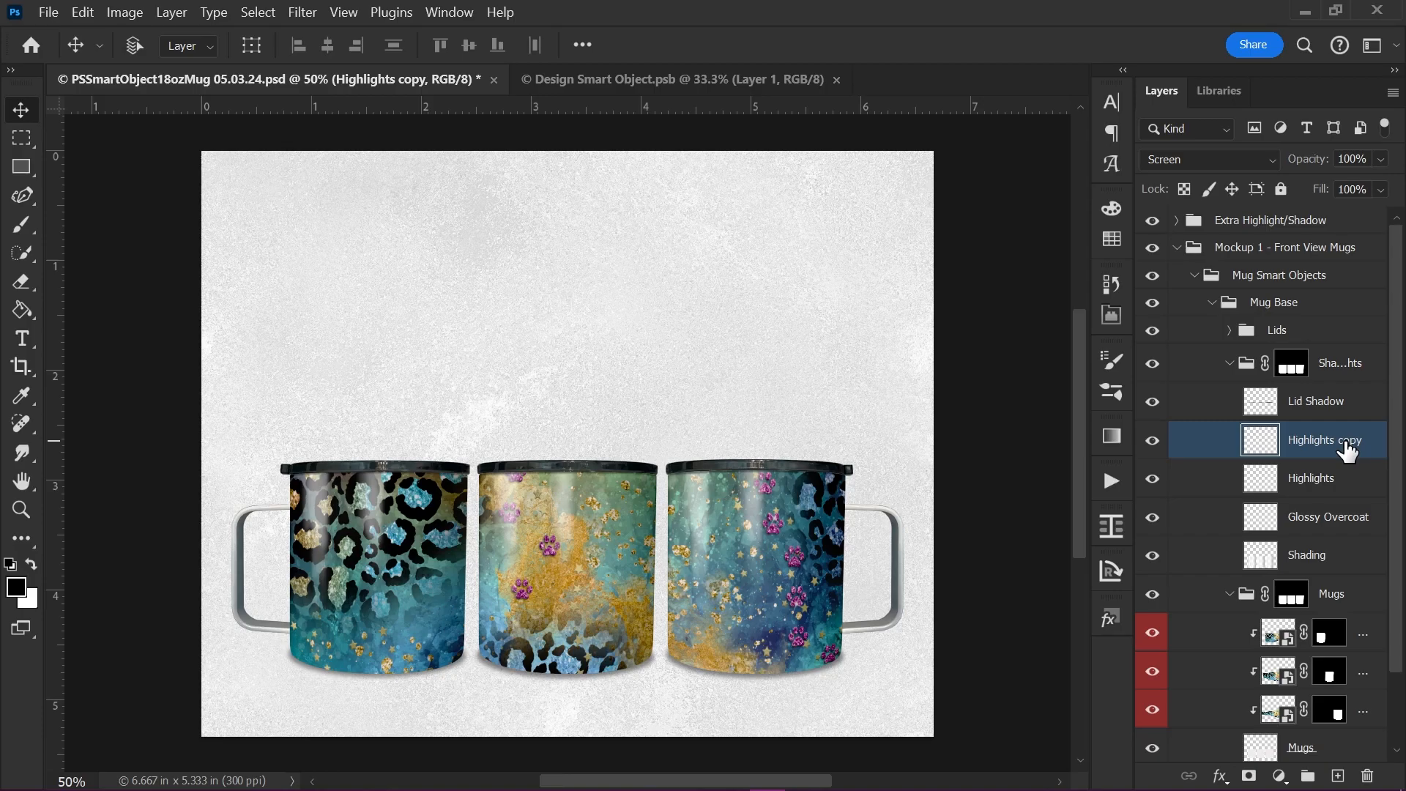
left_click(1152, 442)
left_click(1154, 442)
left_click(1155, 443)
left_click(1155, 442)
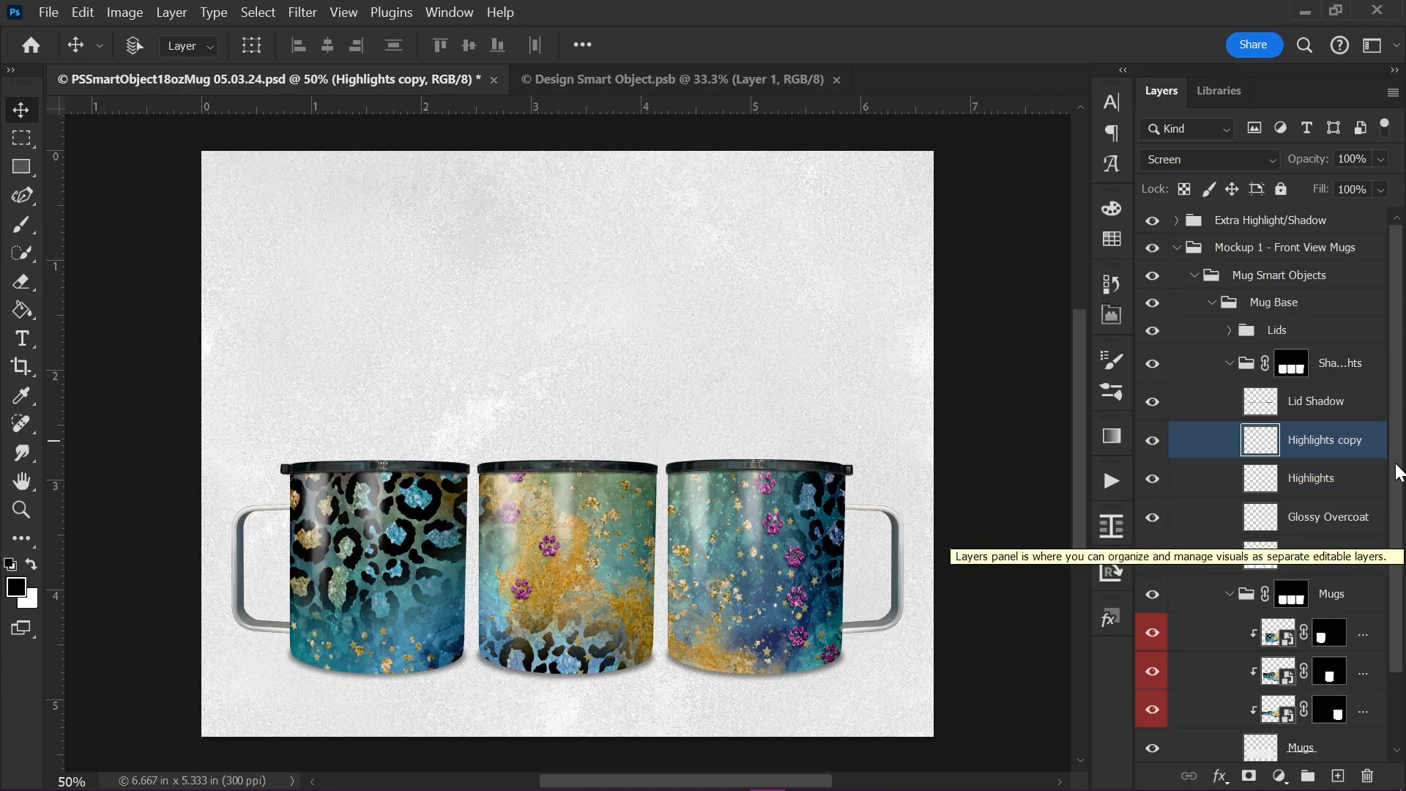
key("Delete")
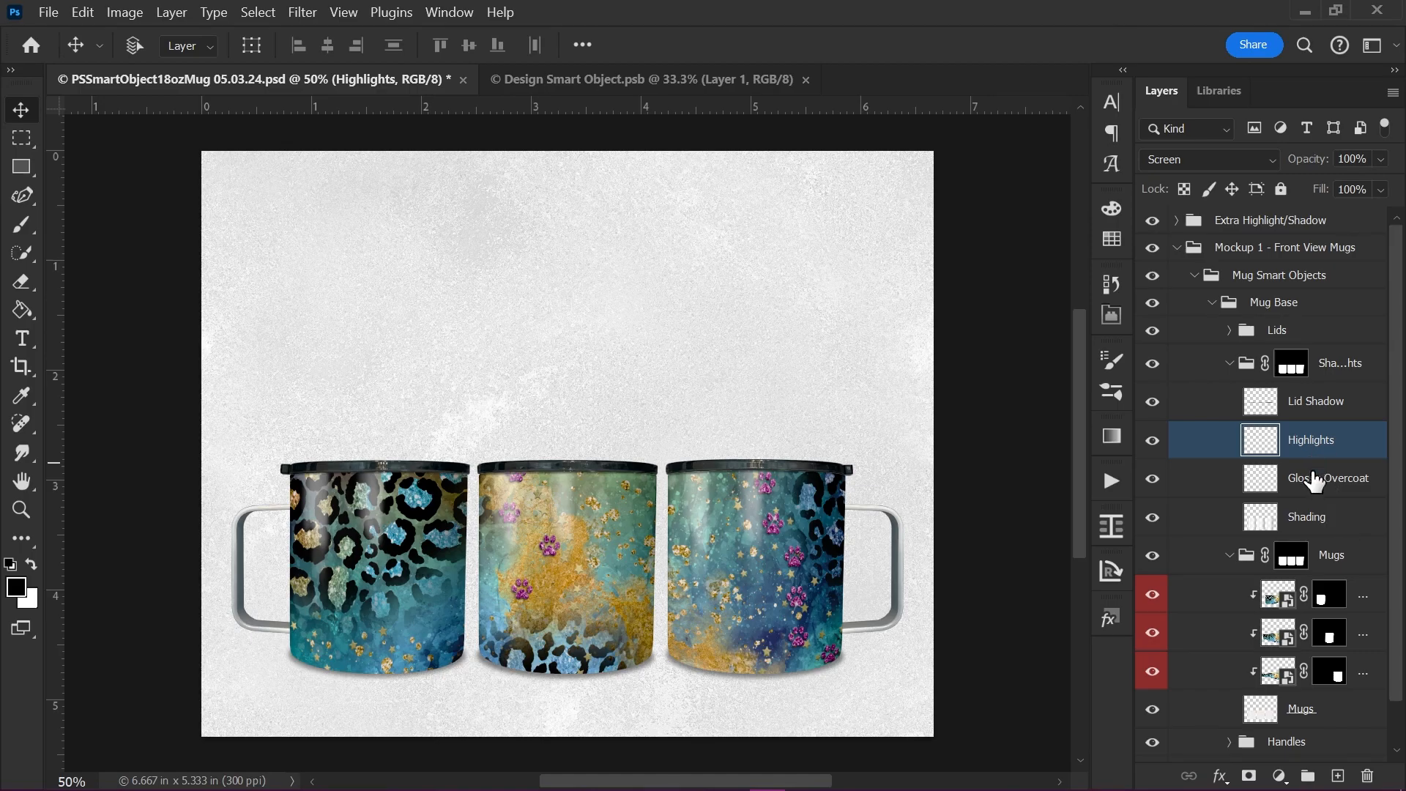
- Try a duplicate of the Shading layer at 62% opacity and delete the copy
left_click(1315, 524)
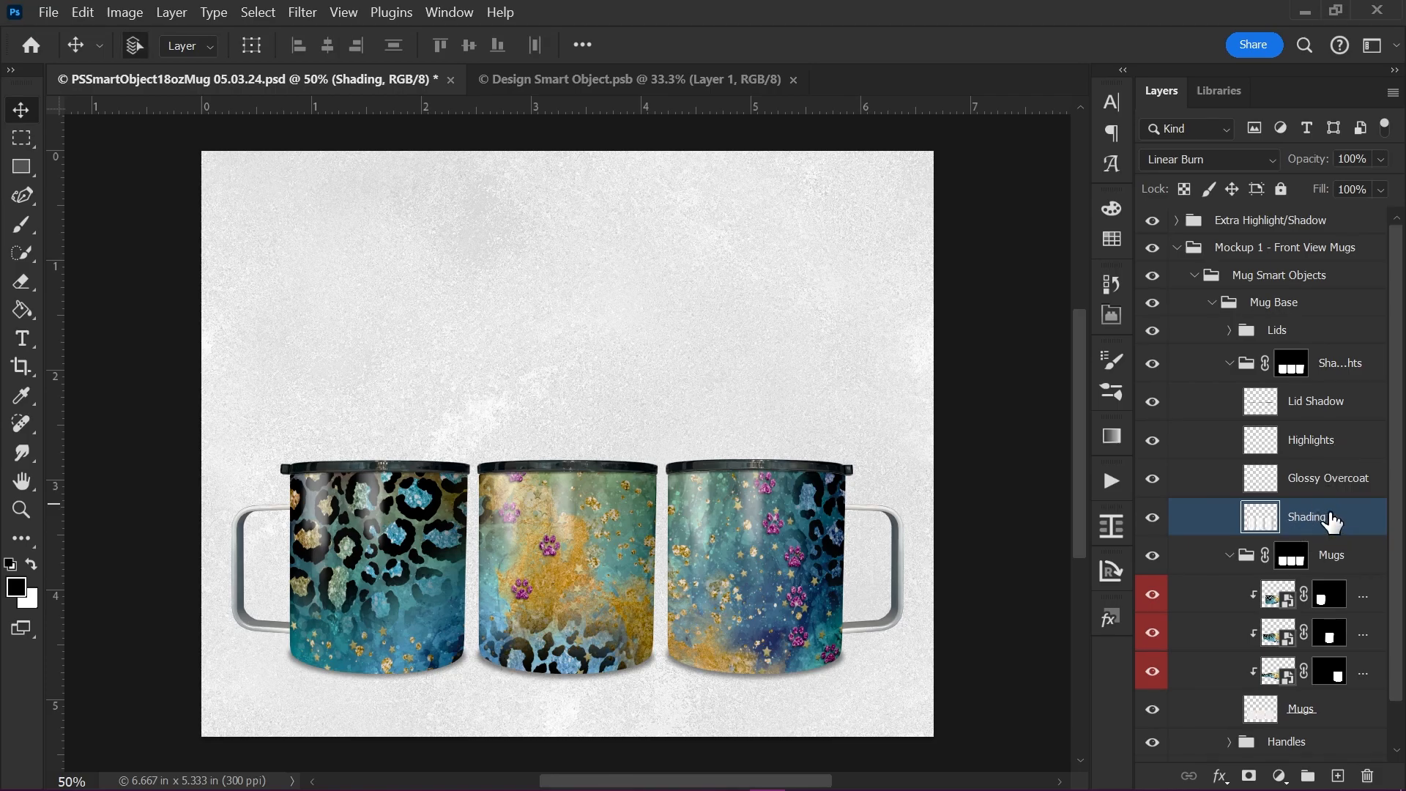
key("ctrl+j")
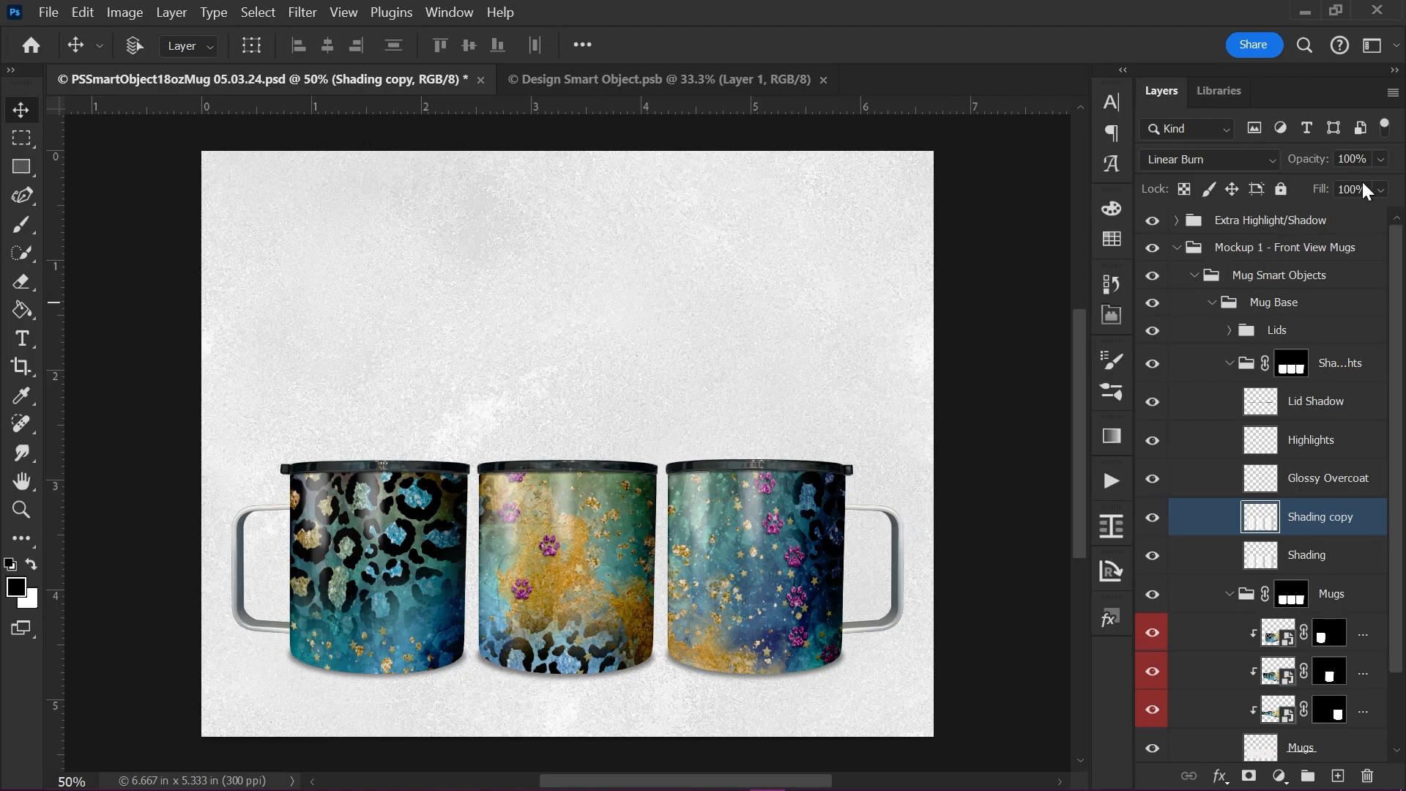
left_click(1381, 160)
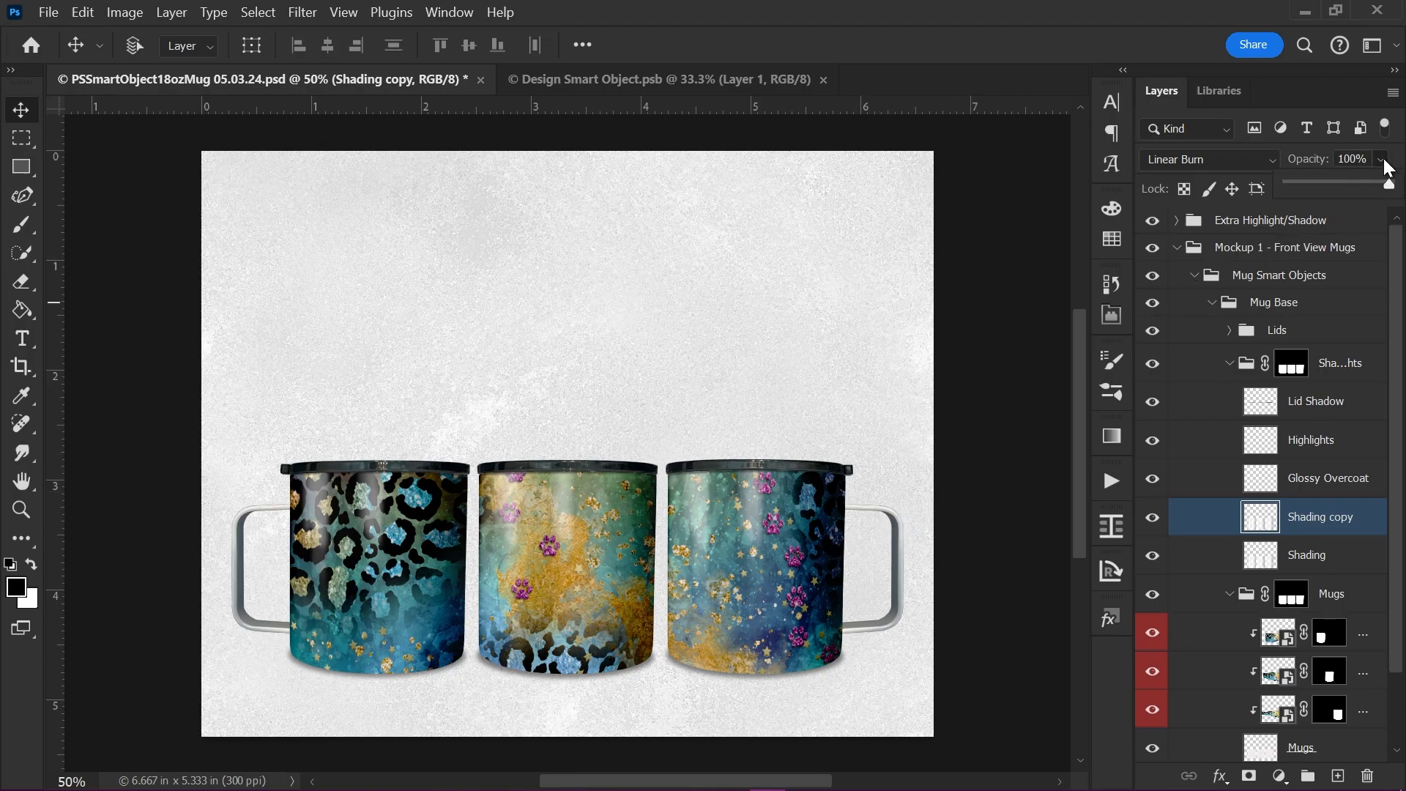
left_click_drag(1388, 184, 1359, 190)
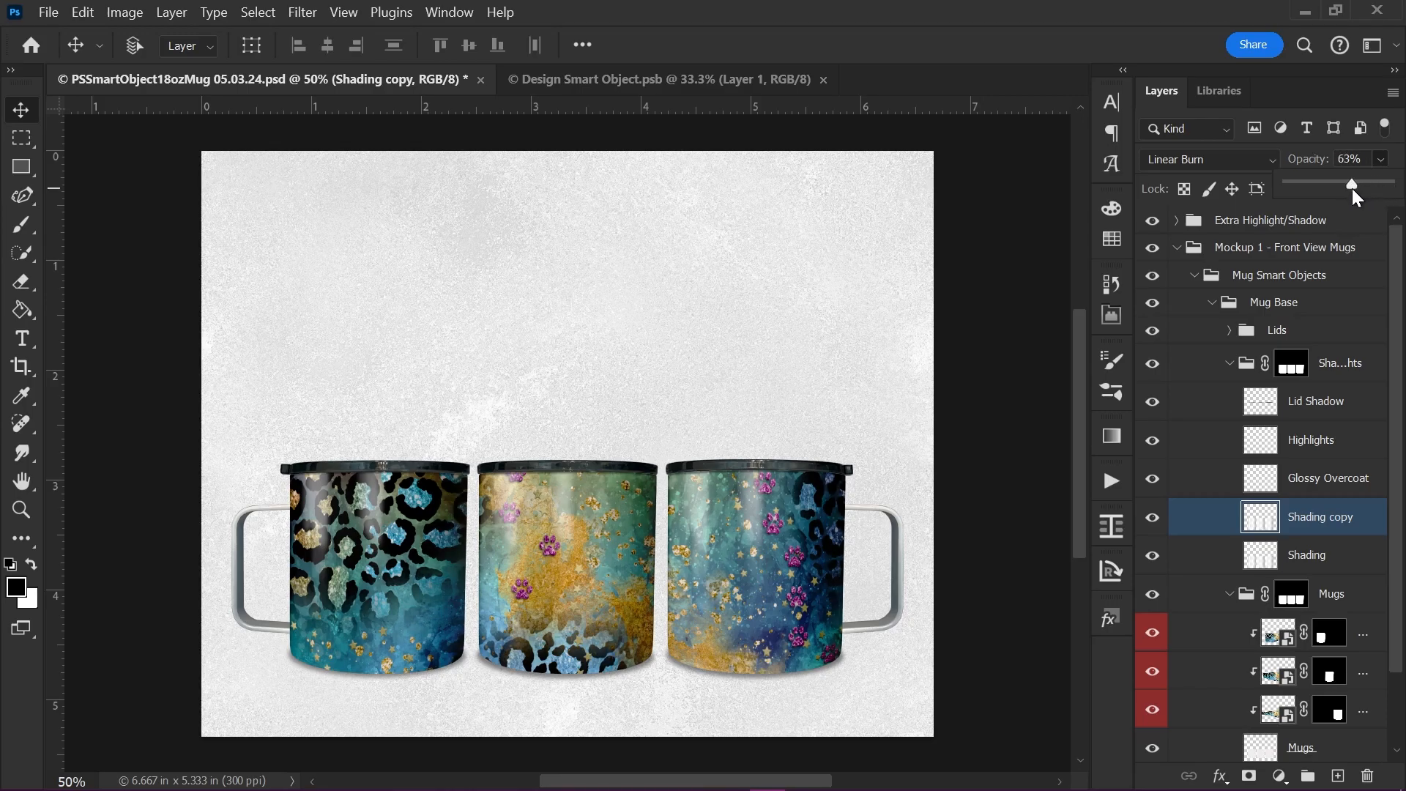
left_click_drag(1349, 192, 1348, 191)
left_click(1322, 564)
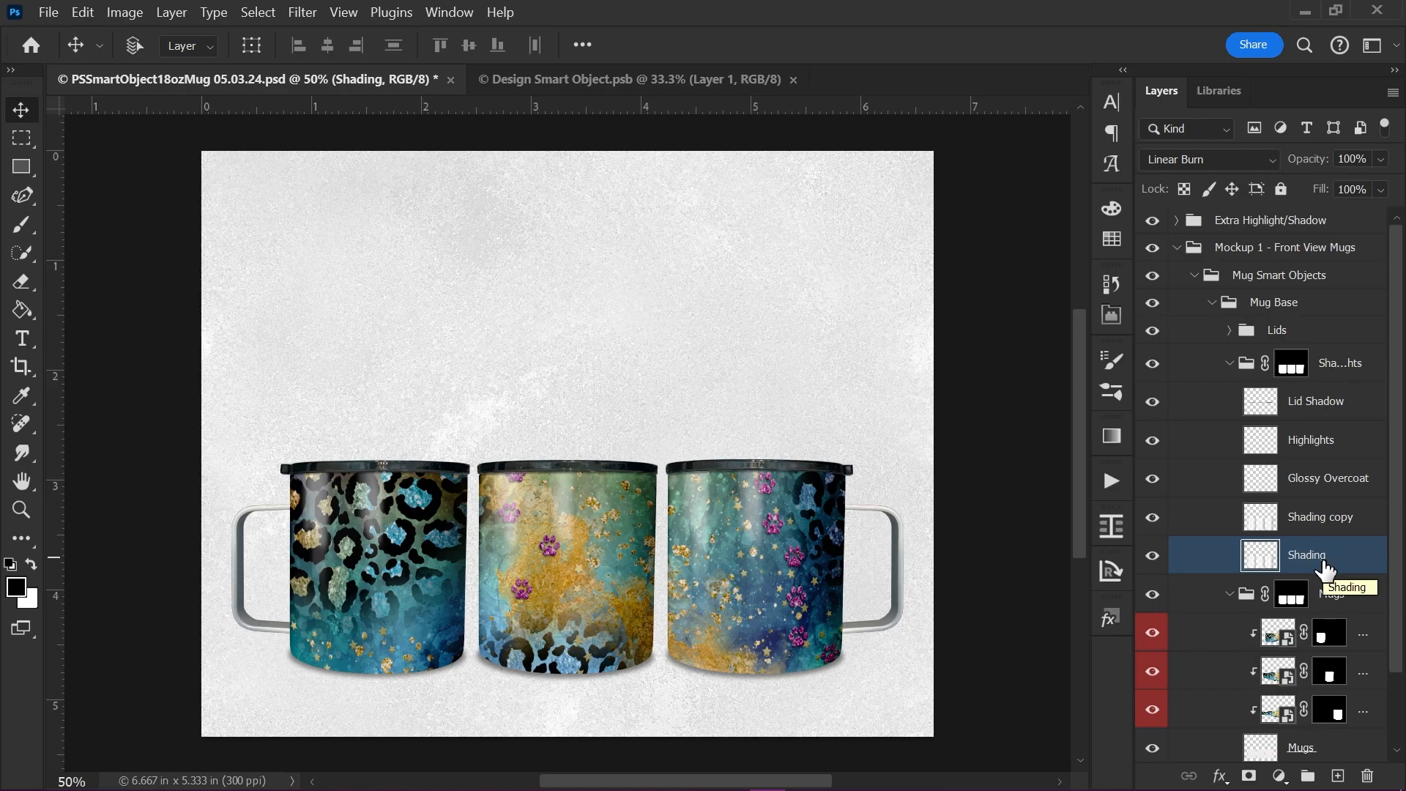
left_click(1303, 520)
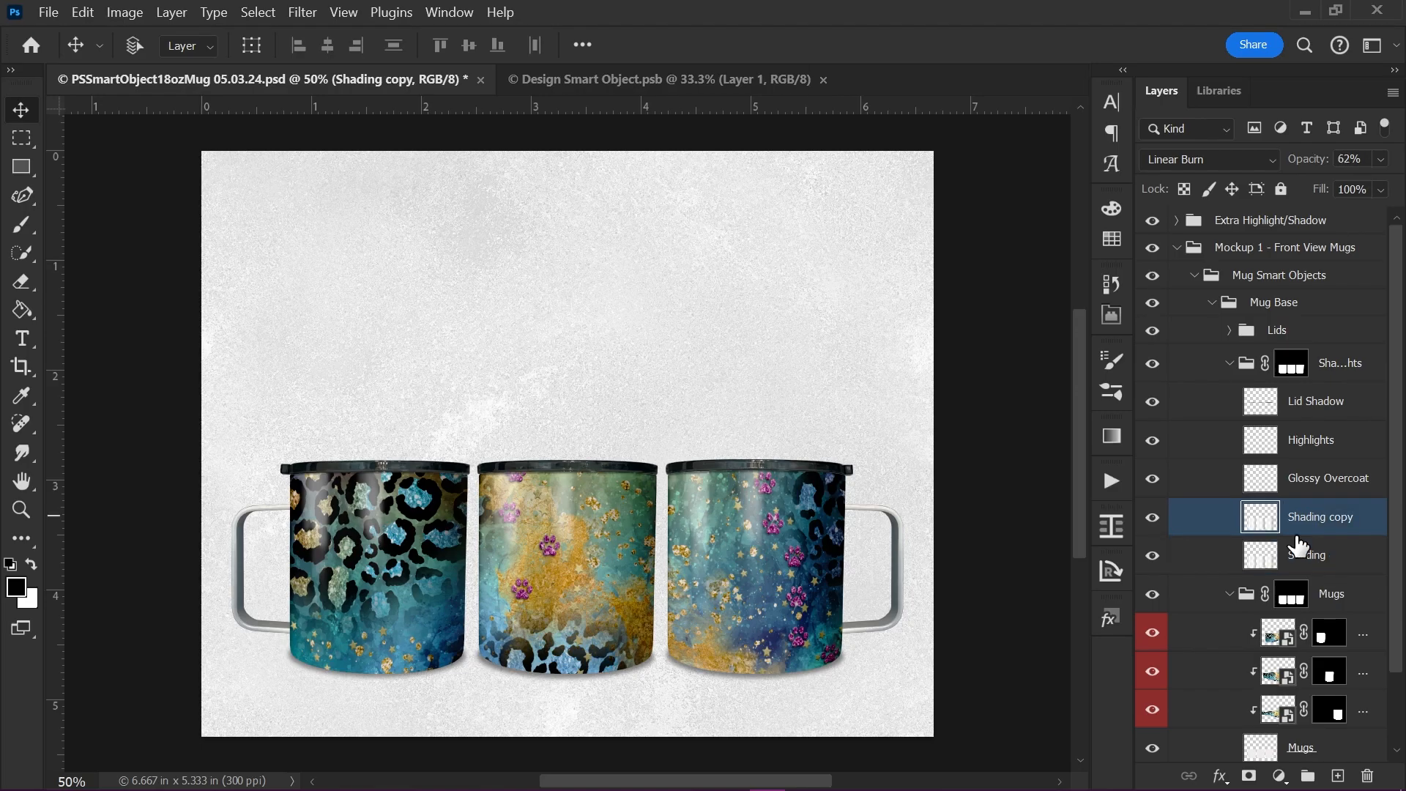
key("Delete")
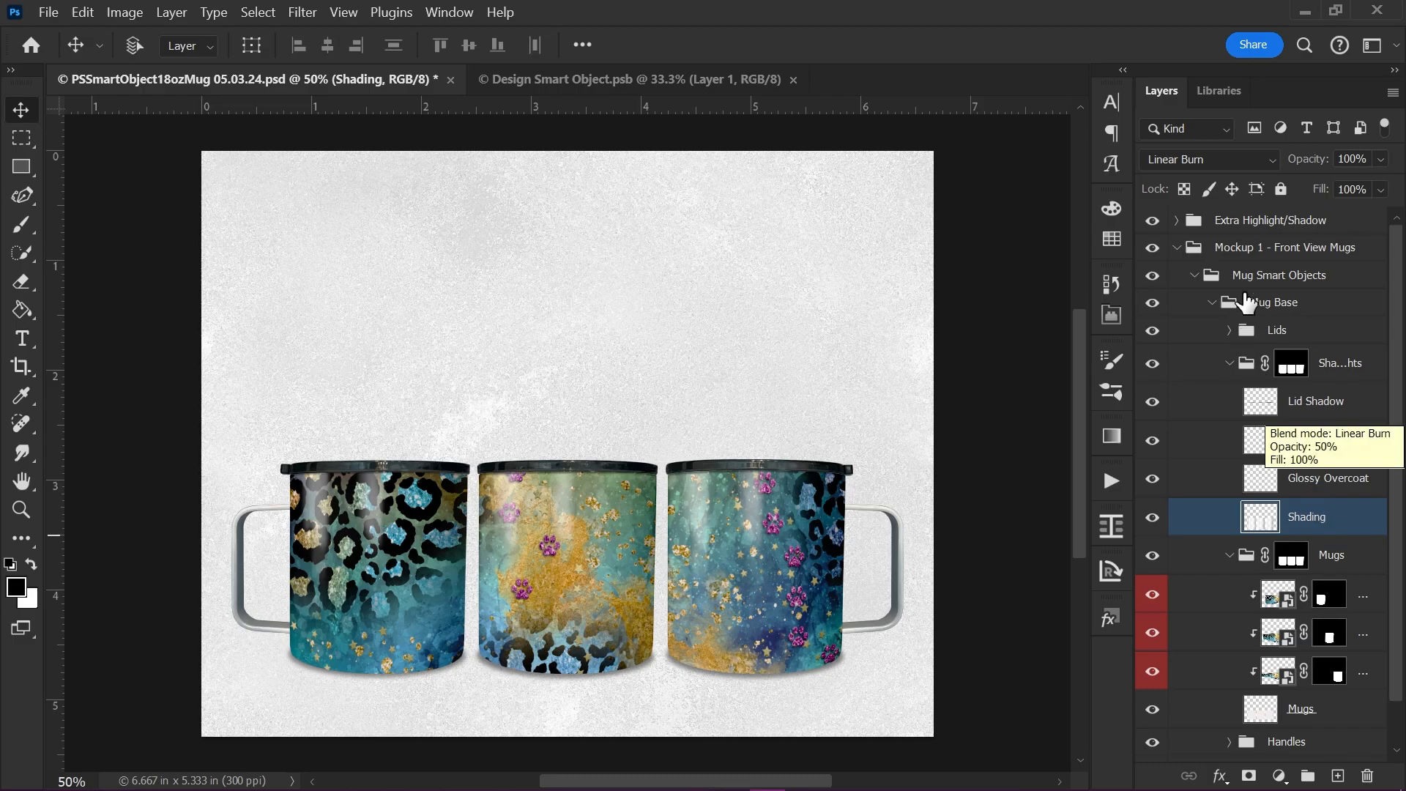
- Preview other blend modes such as Luminosity on the Shading layer without applying any, and collapse the Shadows and Highlights group
left_click(1271, 167)
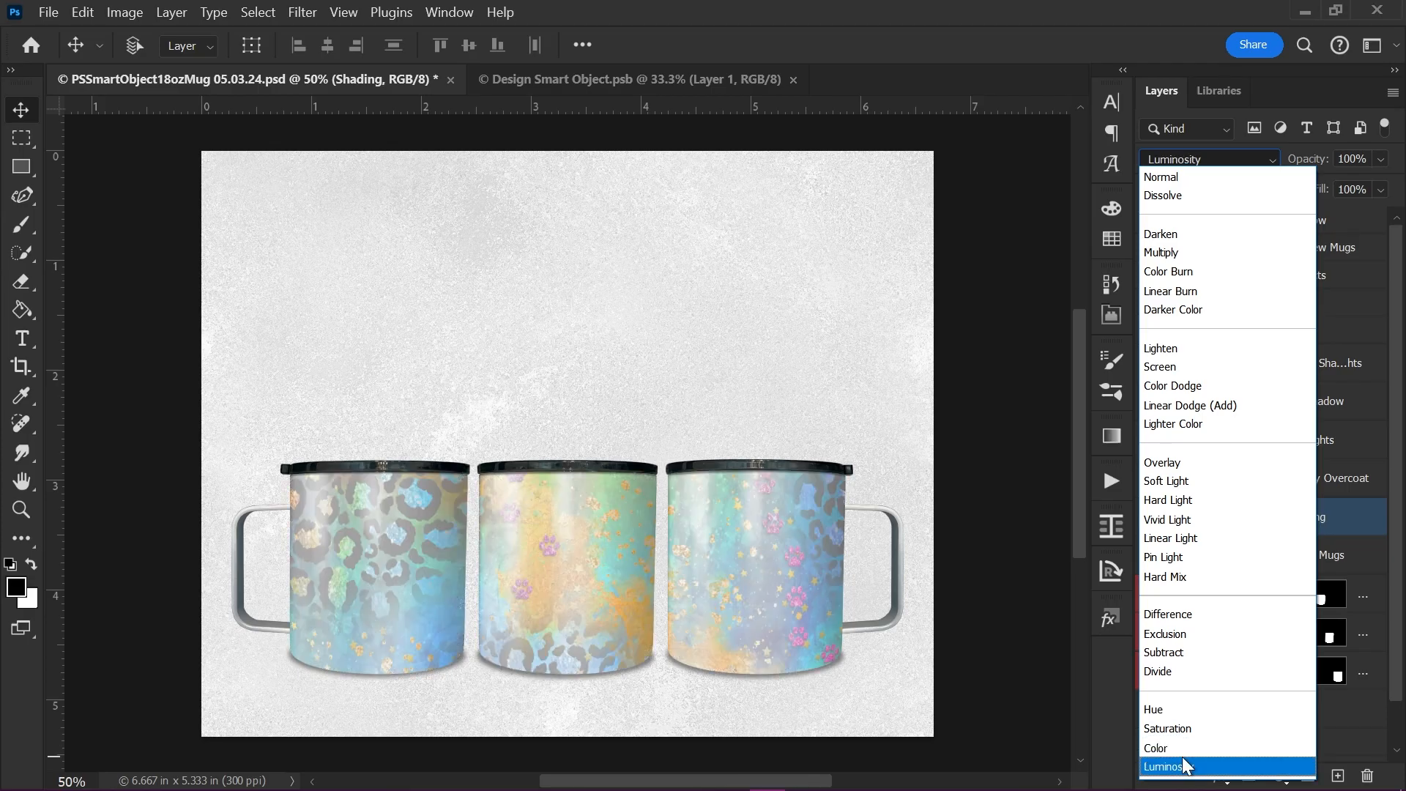
left_click(1047, 144)
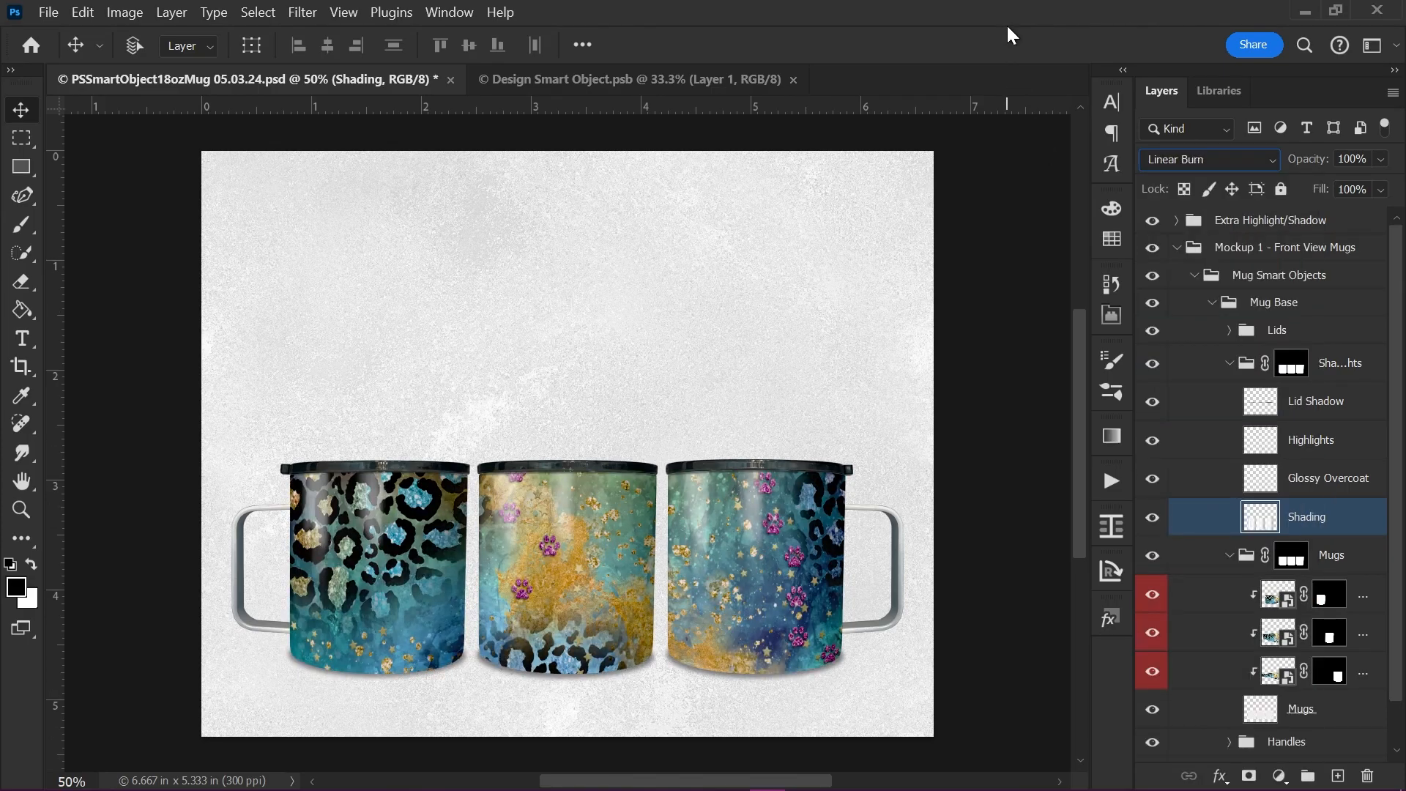
left_click(1230, 363)
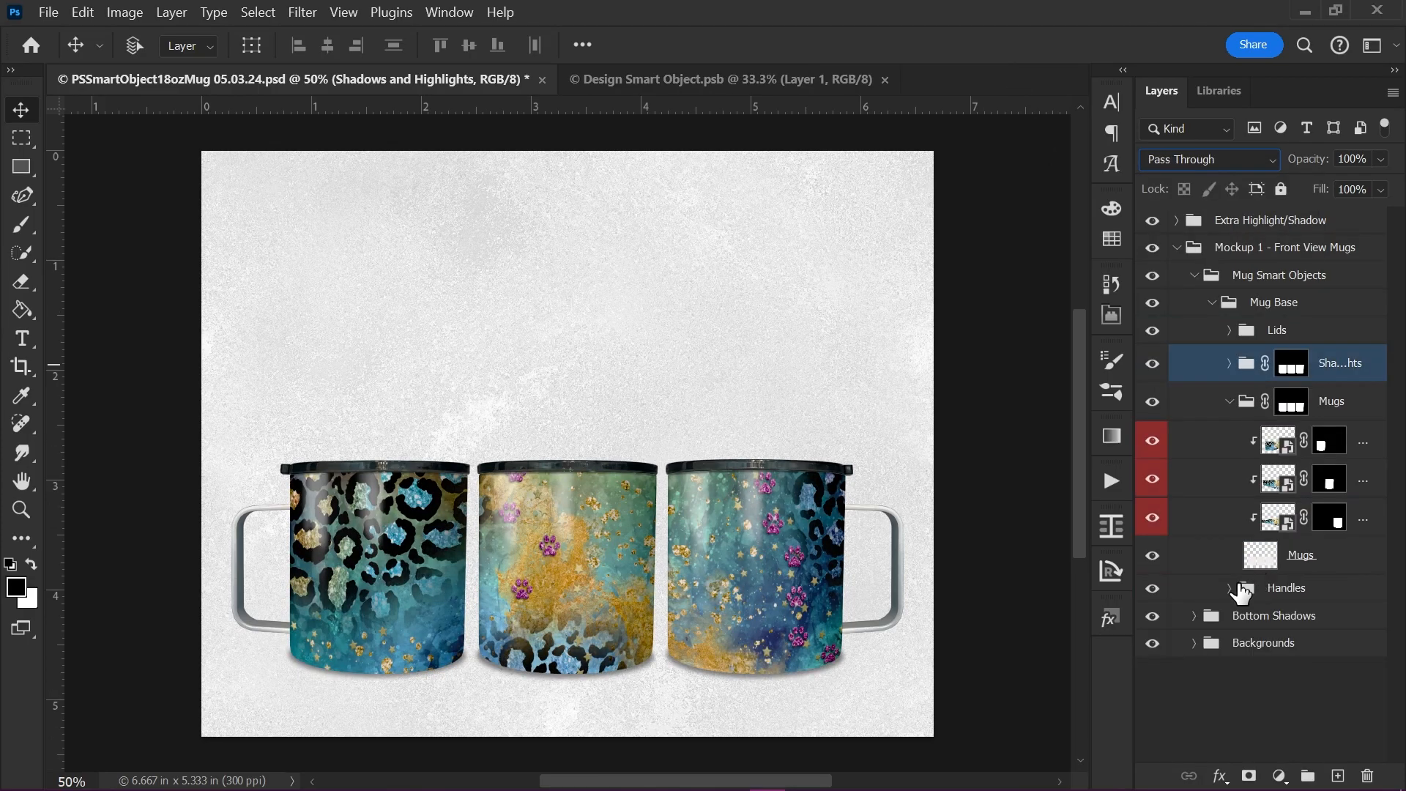
- Expand the Bottom Shadows group, try its layer at 80% and 100% opacity, and set it back to 50%
left_click(1194, 616)
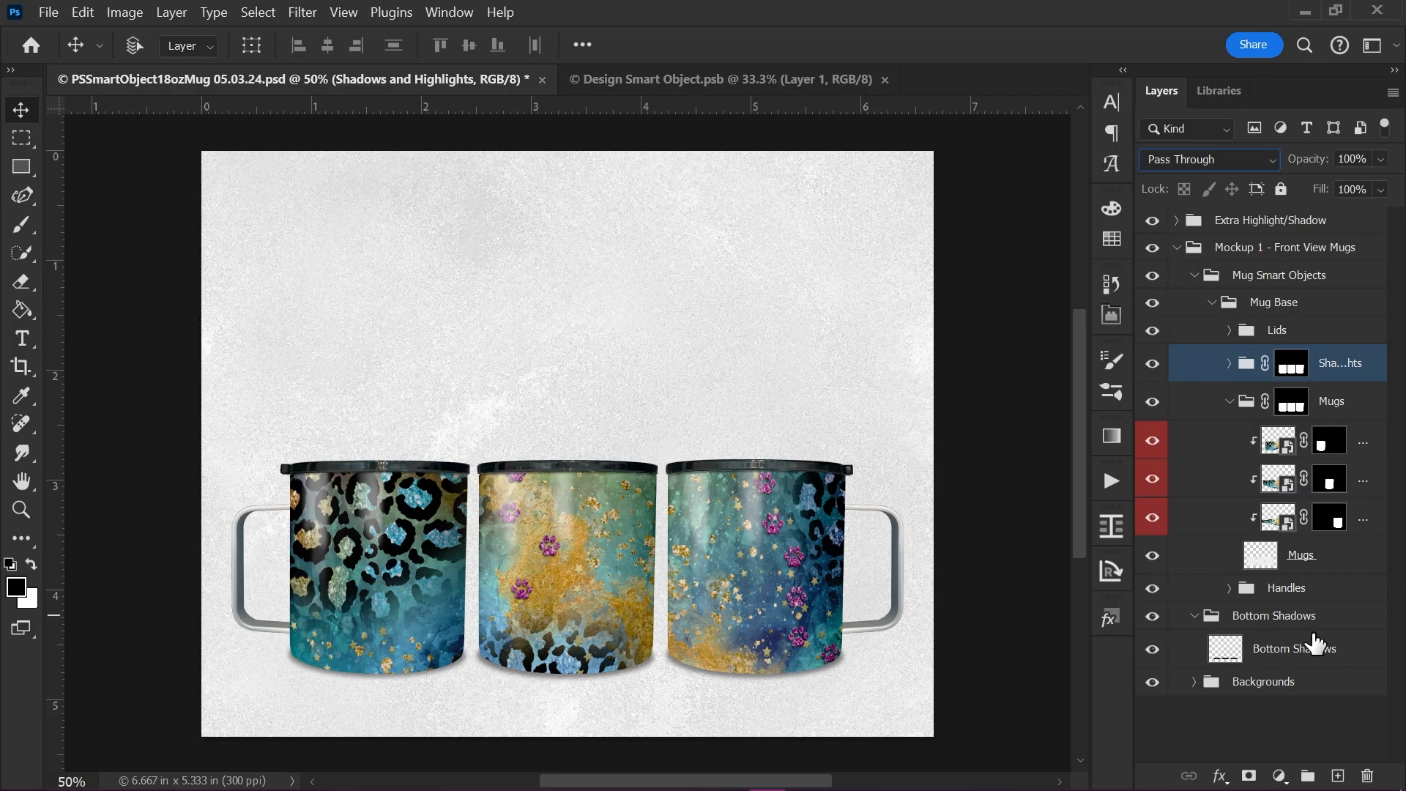
left_click(1267, 657)
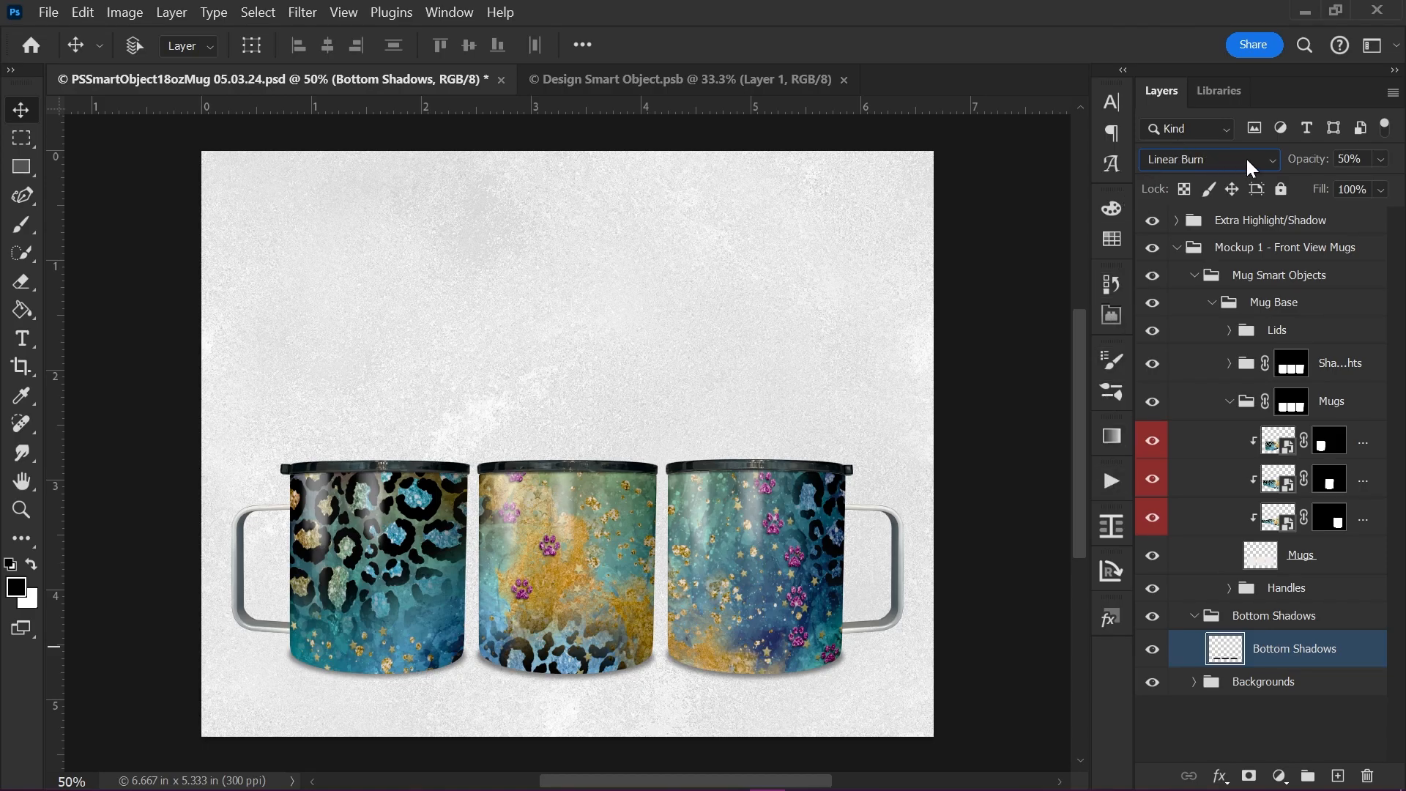
left_click(1312, 162)
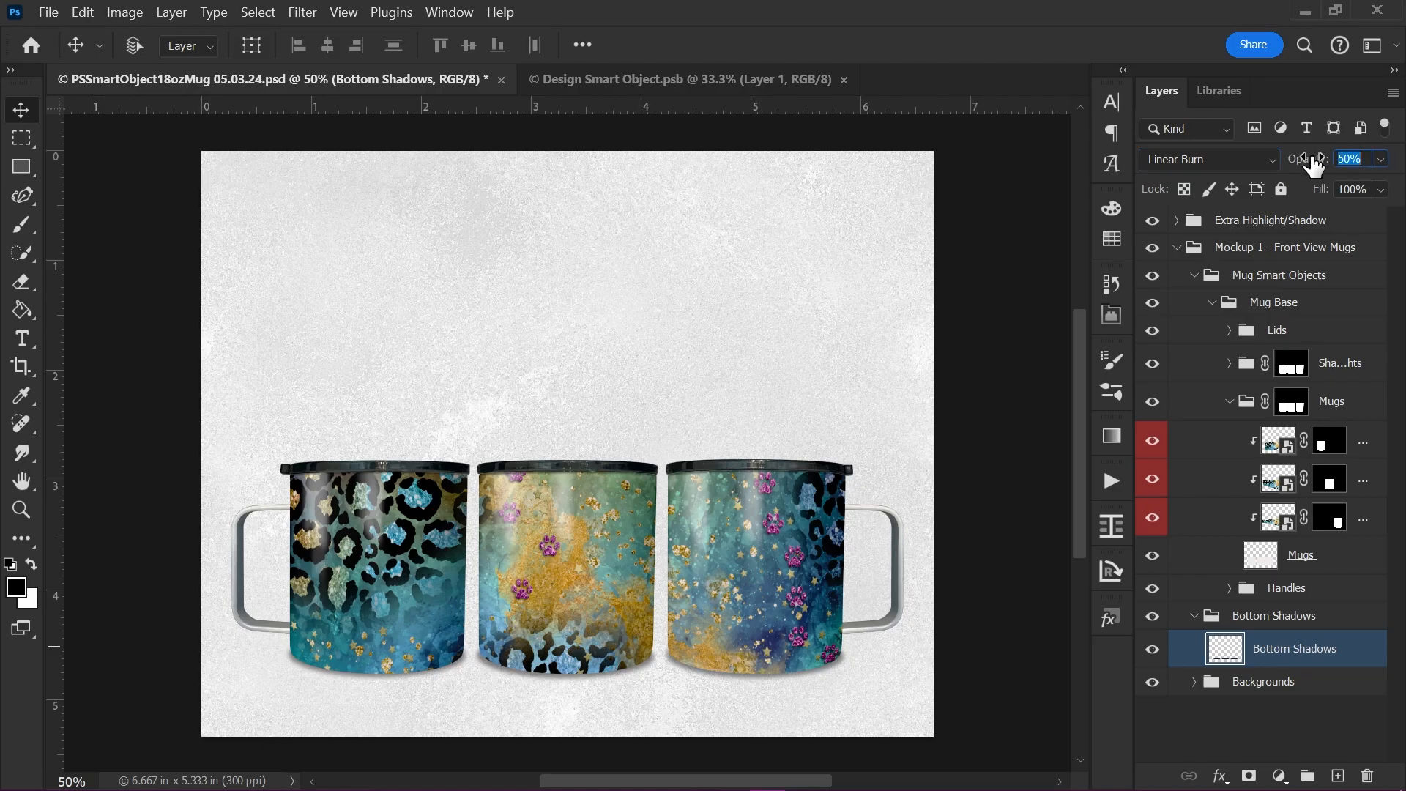
left_click(1380, 160)
left_click_drag(1360, 177, 1369, 174)
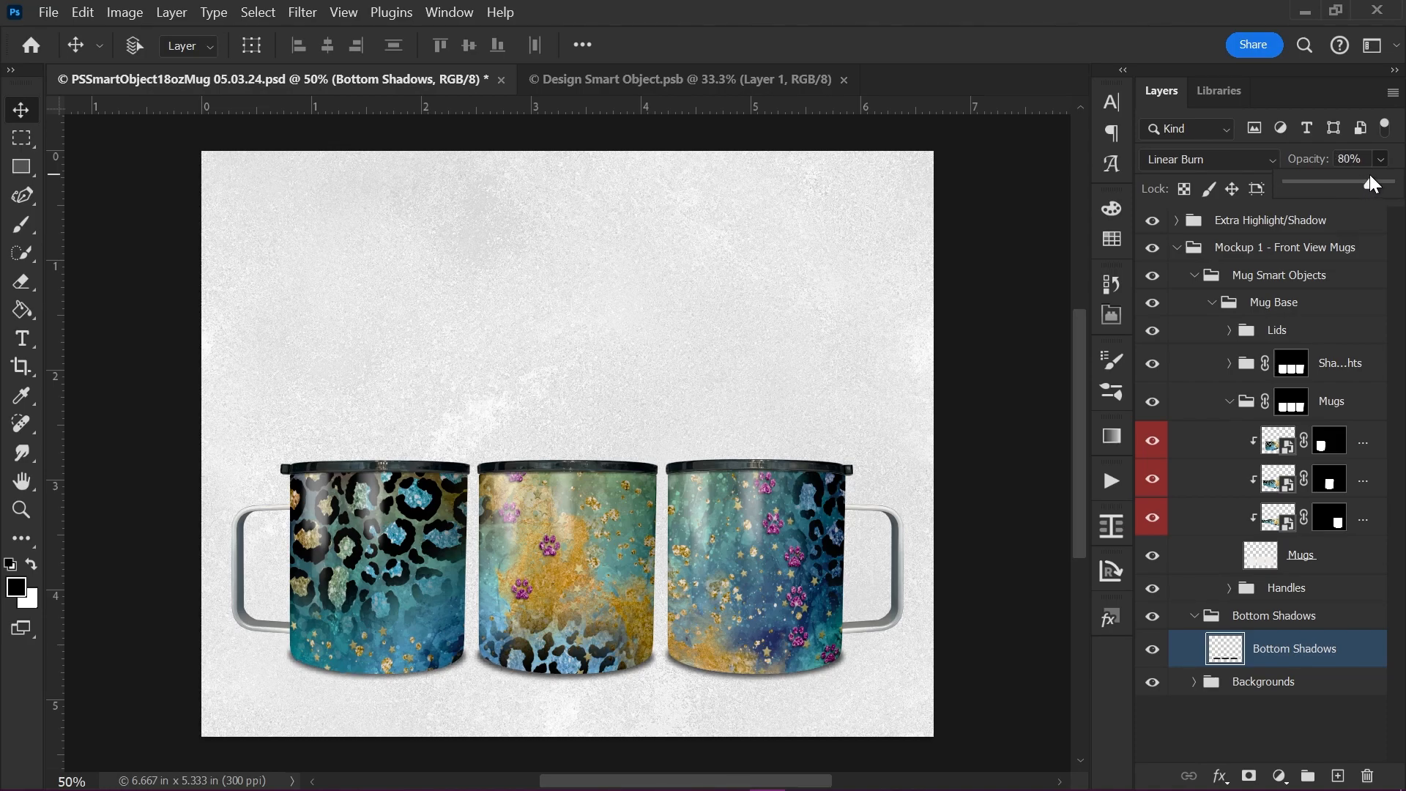
left_click_drag(1372, 186, 1389, 185)
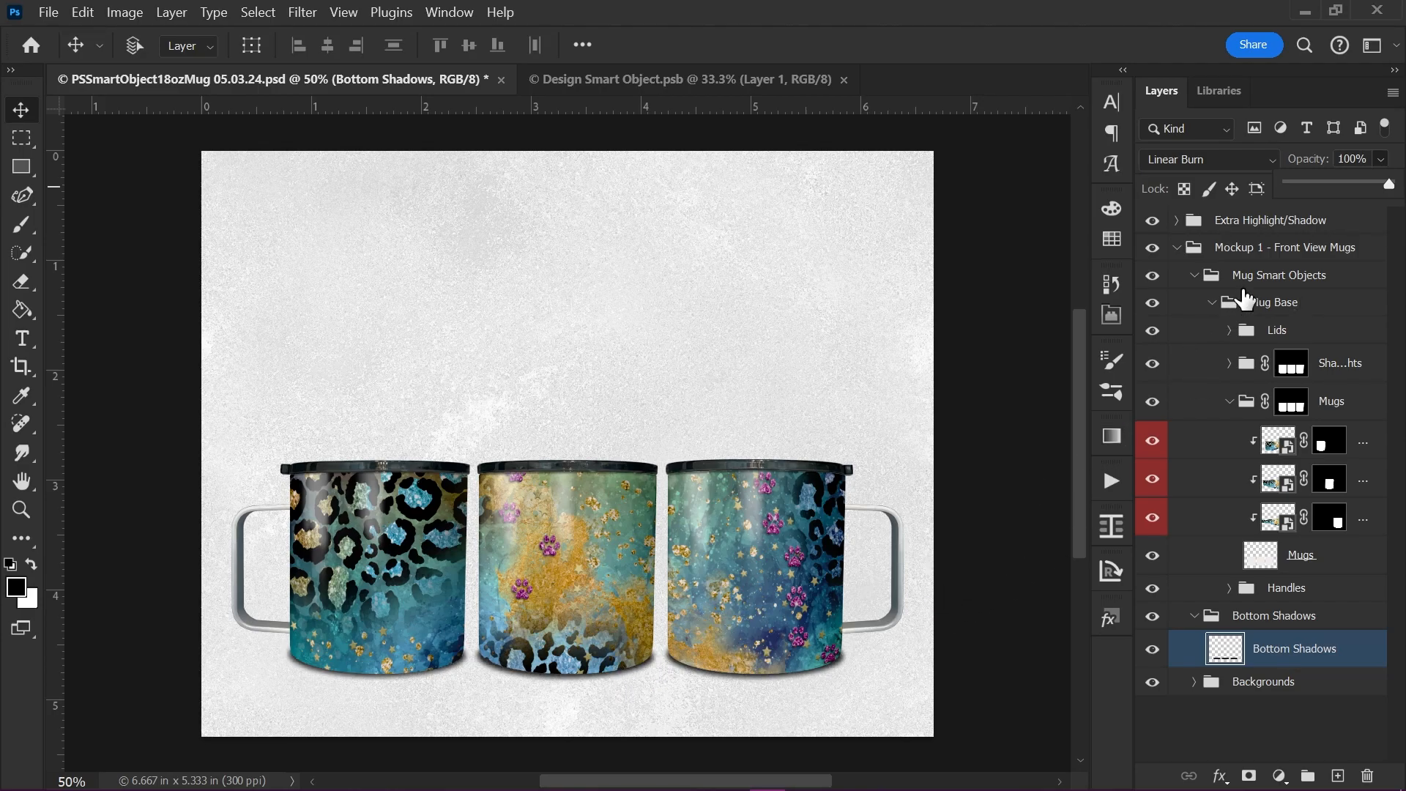
key("5")
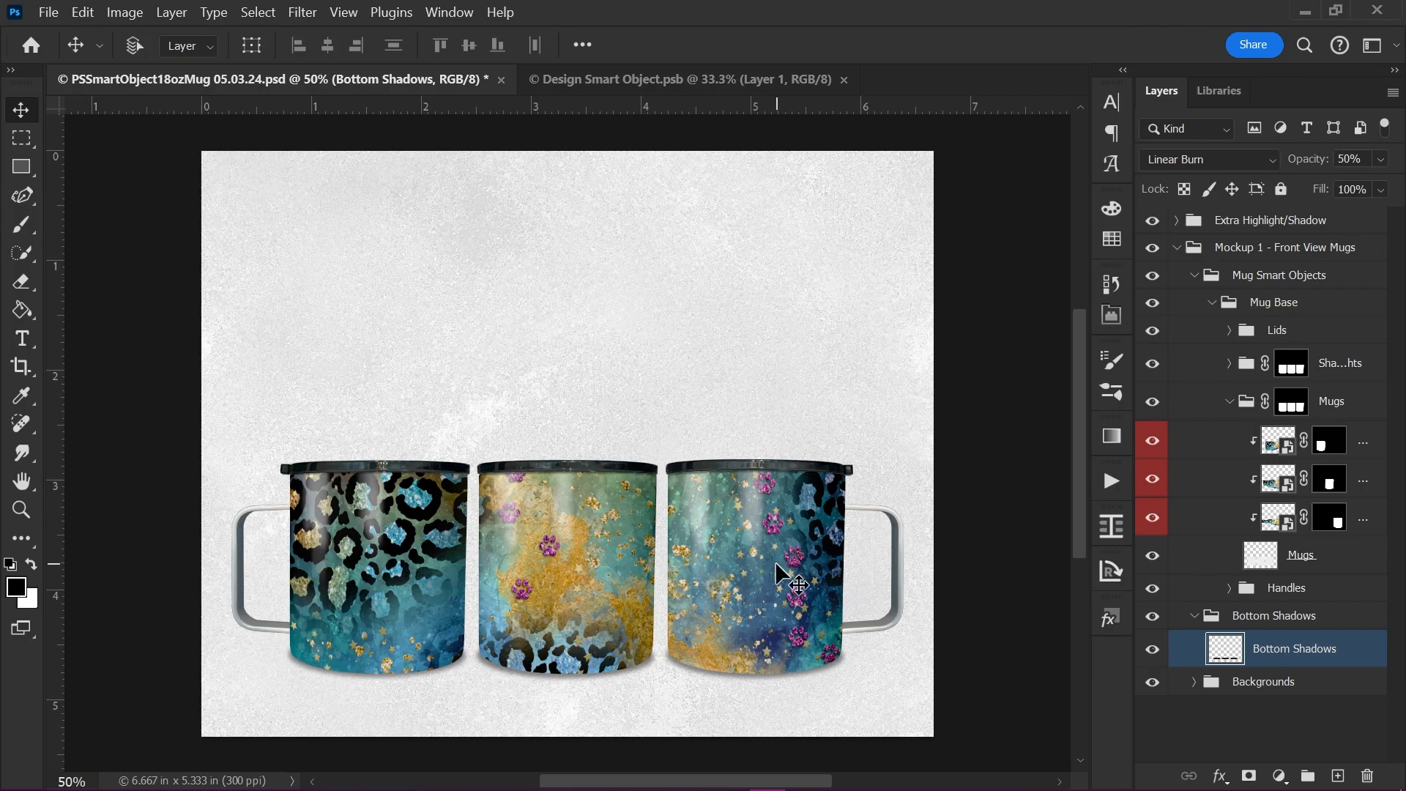
- Collapse the Bottom Shadows group and expand the Backgrounds group to show its background layers
left_click(1194, 615)
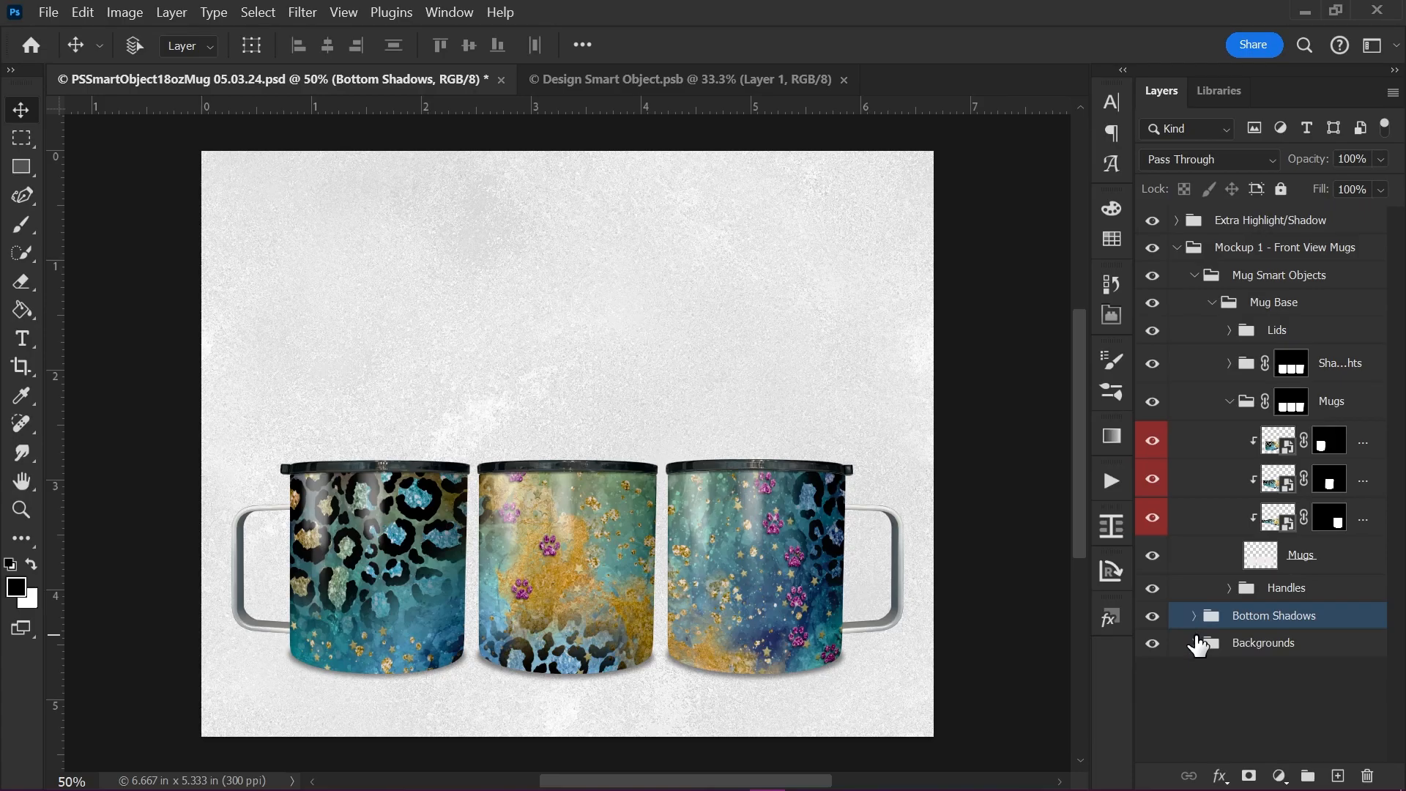
left_click(1194, 642)
scroll(1195, 652, "down", 1)
scroll(1195, 651, "down", 4)
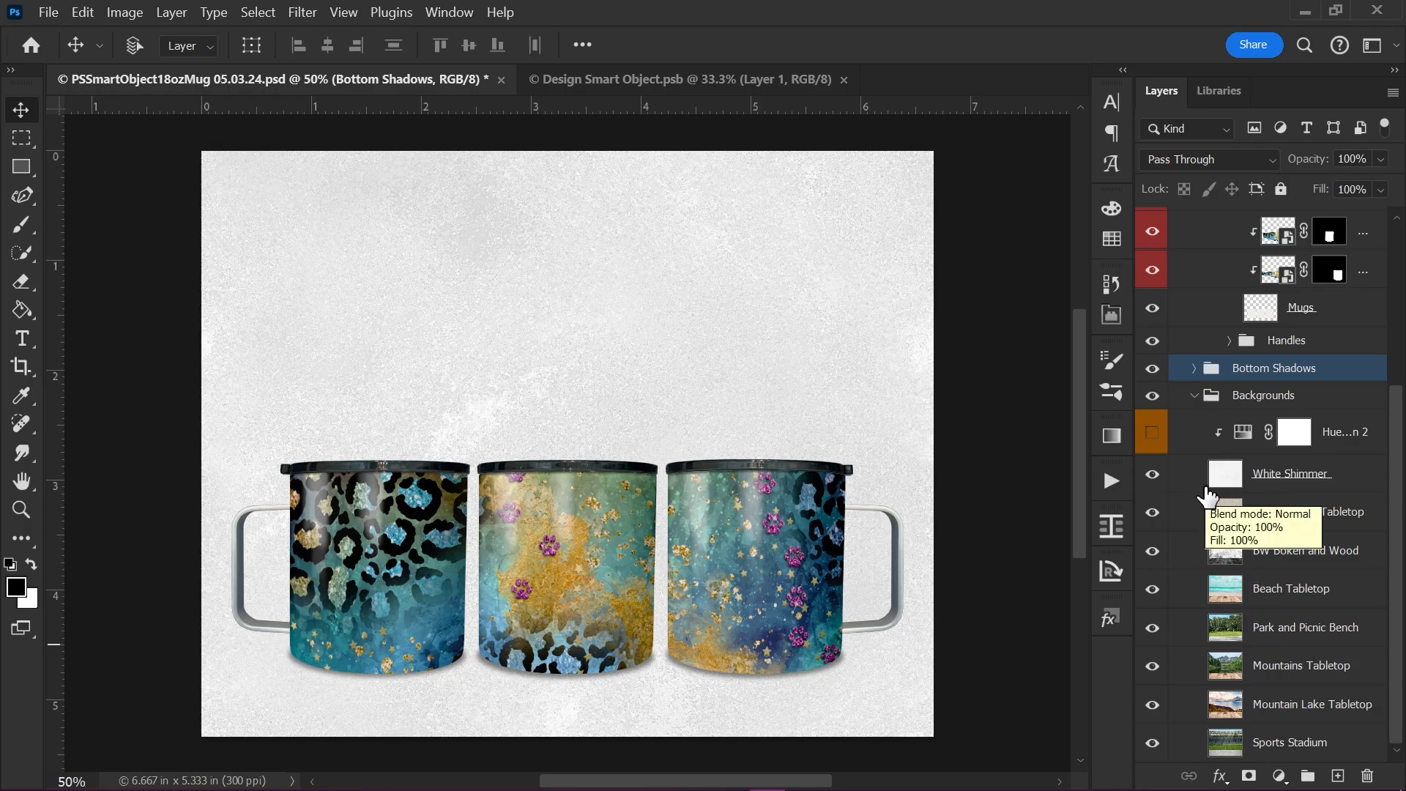
- Preview the backgrounds by hiding them one at a time from White Shimmer down to Sports Stadium, and show them all again
left_click(1153, 474)
left_click(1153, 513)
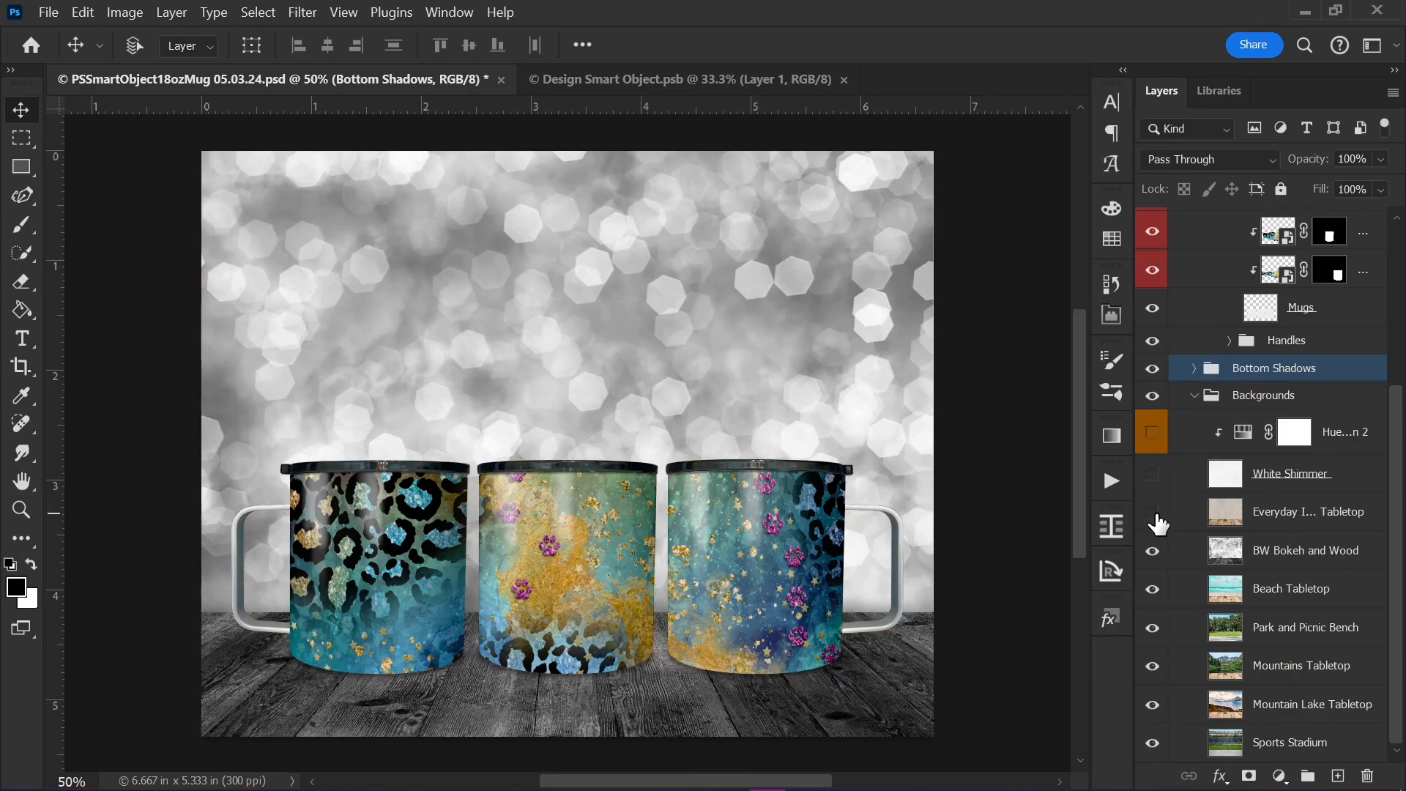
left_click(1152, 551)
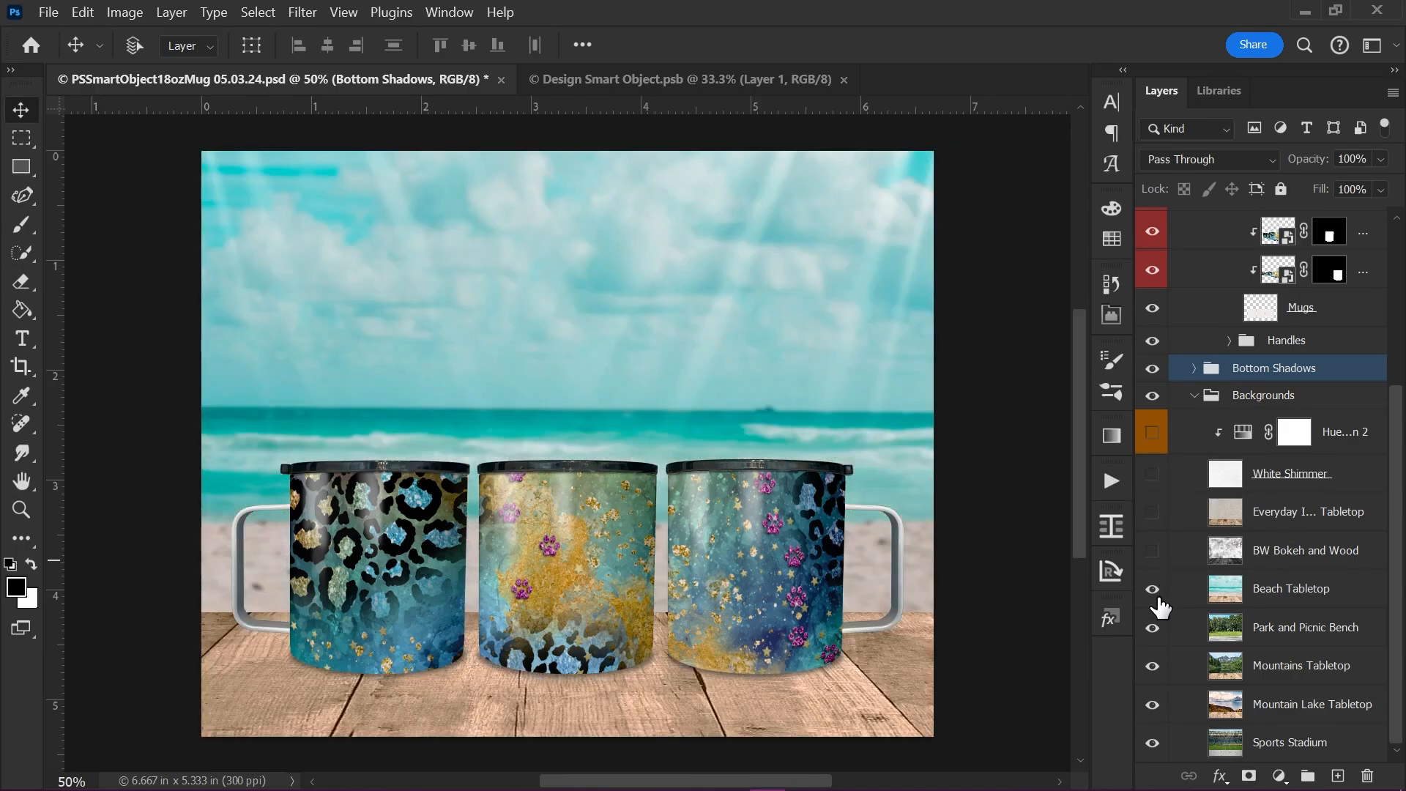
left_click(1153, 589)
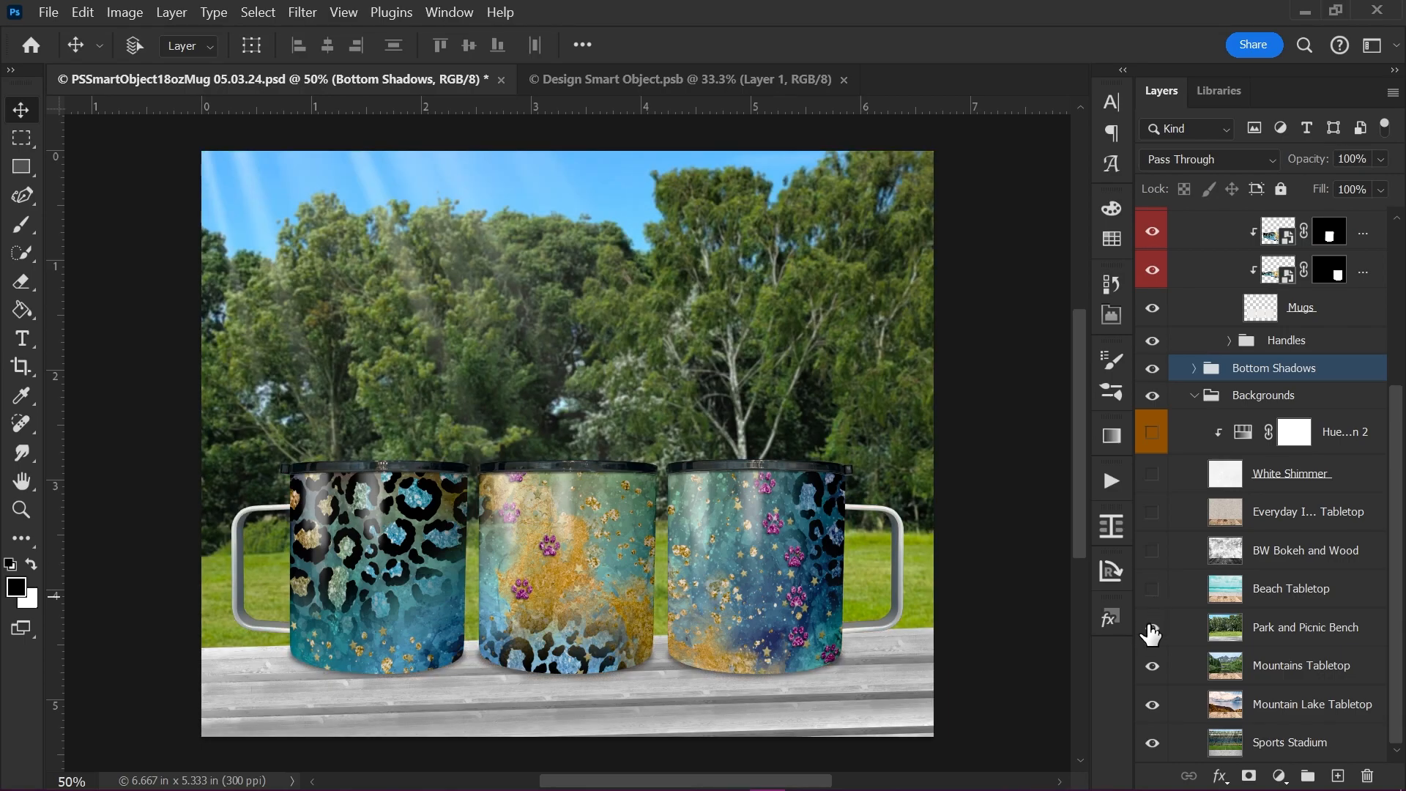
left_click(1151, 628)
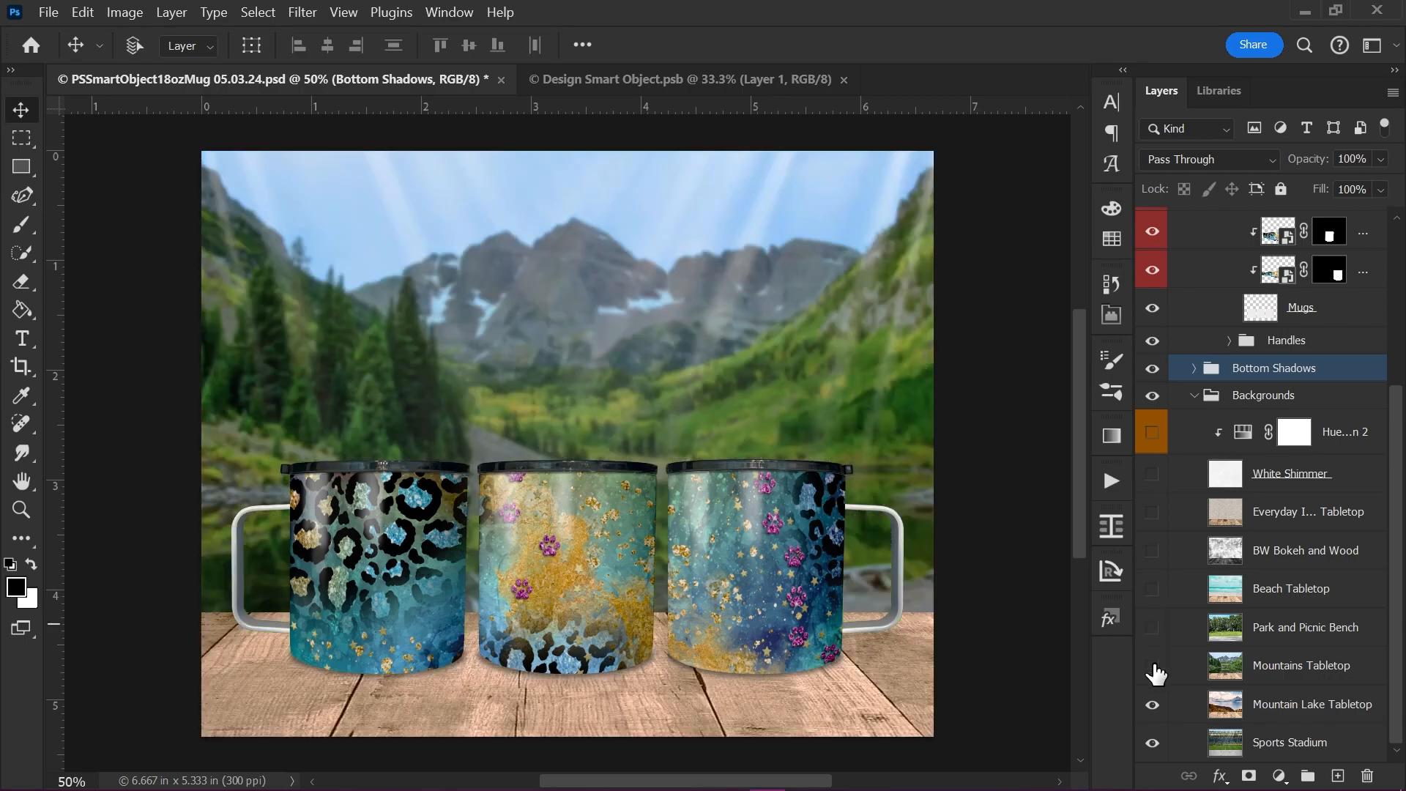
left_click(1152, 665)
left_click(1150, 682)
left_click(1153, 666)
left_click(1152, 705)
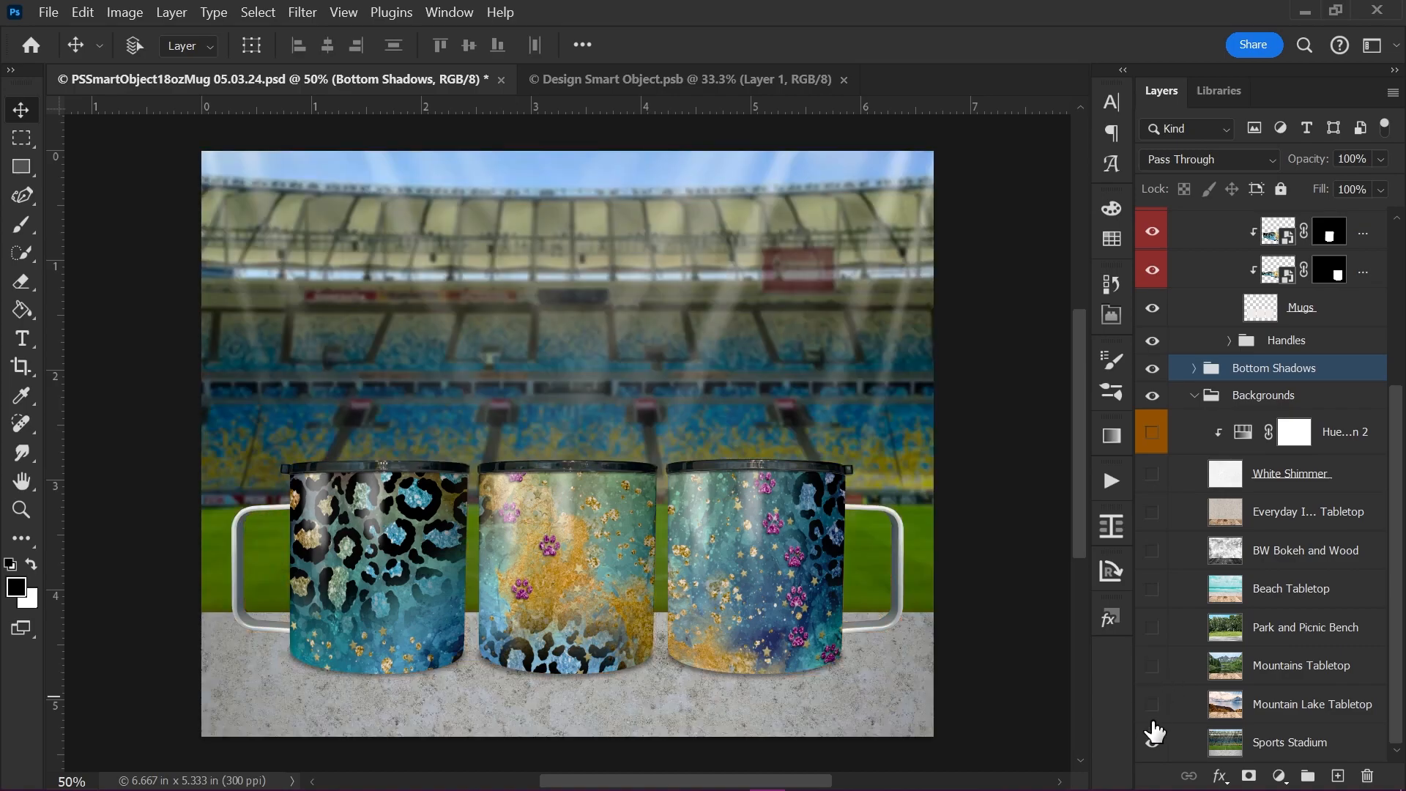
left_click_drag(1153, 714, 1152, 474)
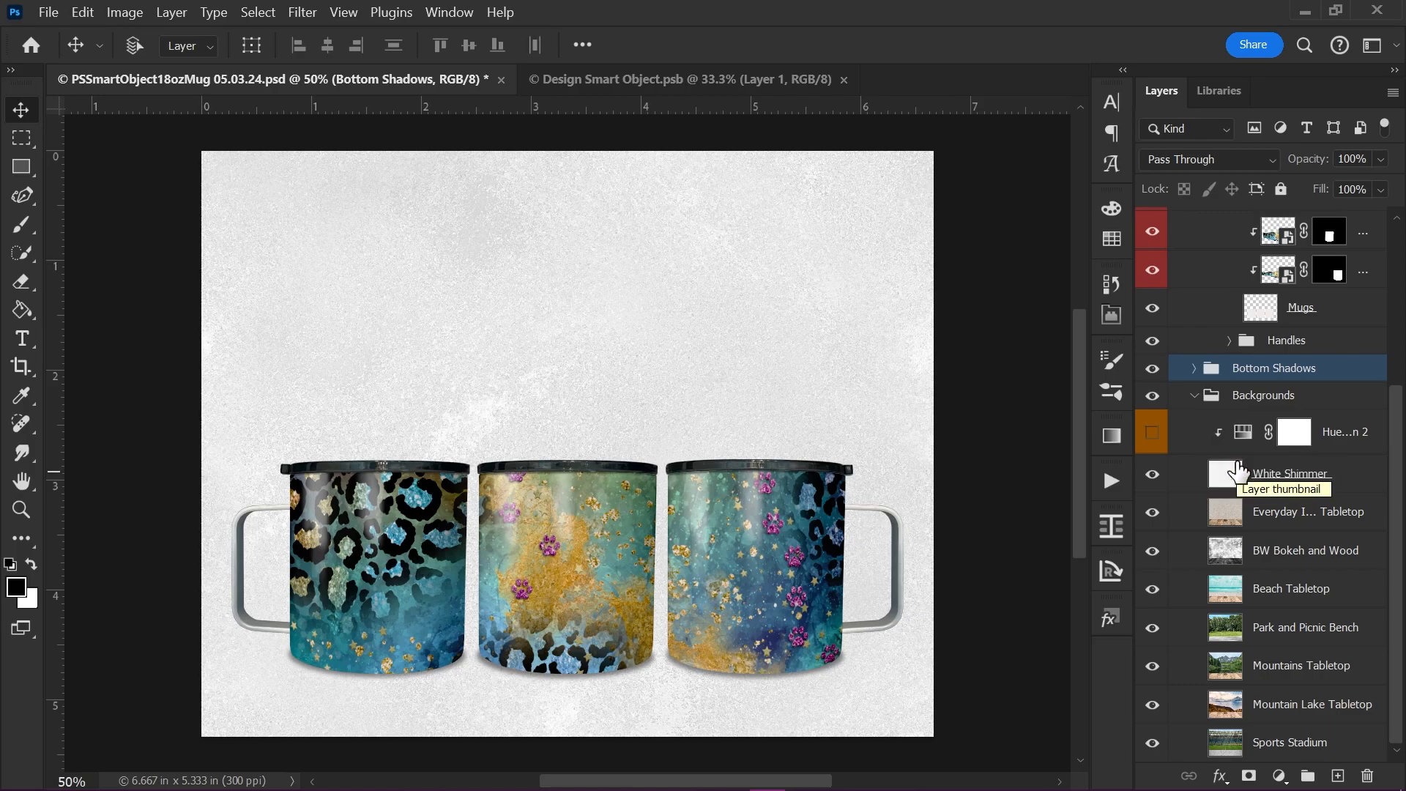
- Show the Hue/Saturation 2 adjustment above White Shimmer, set its lightness to -19, and toggle Colorize off and back on
left_click(1152, 435)
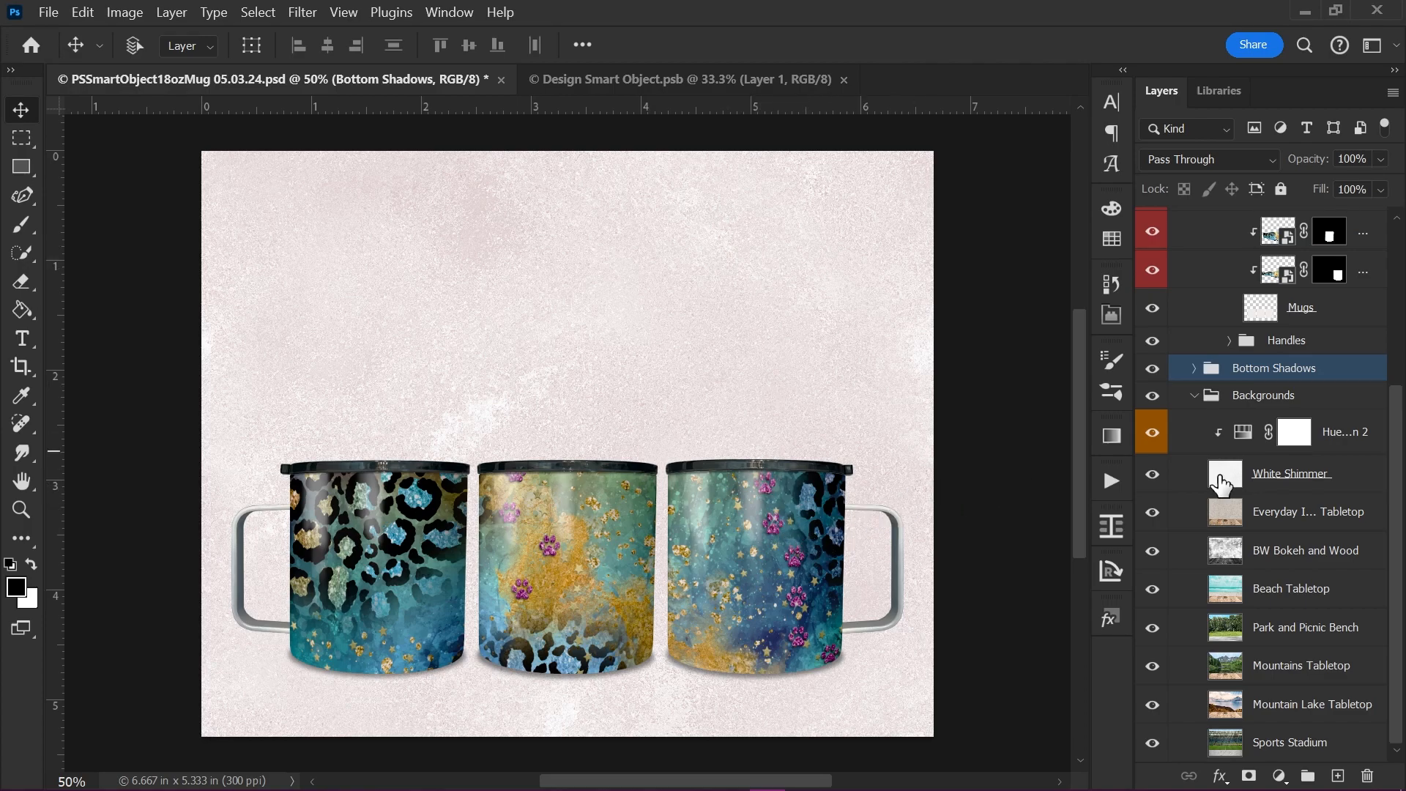
double_click(1245, 438)
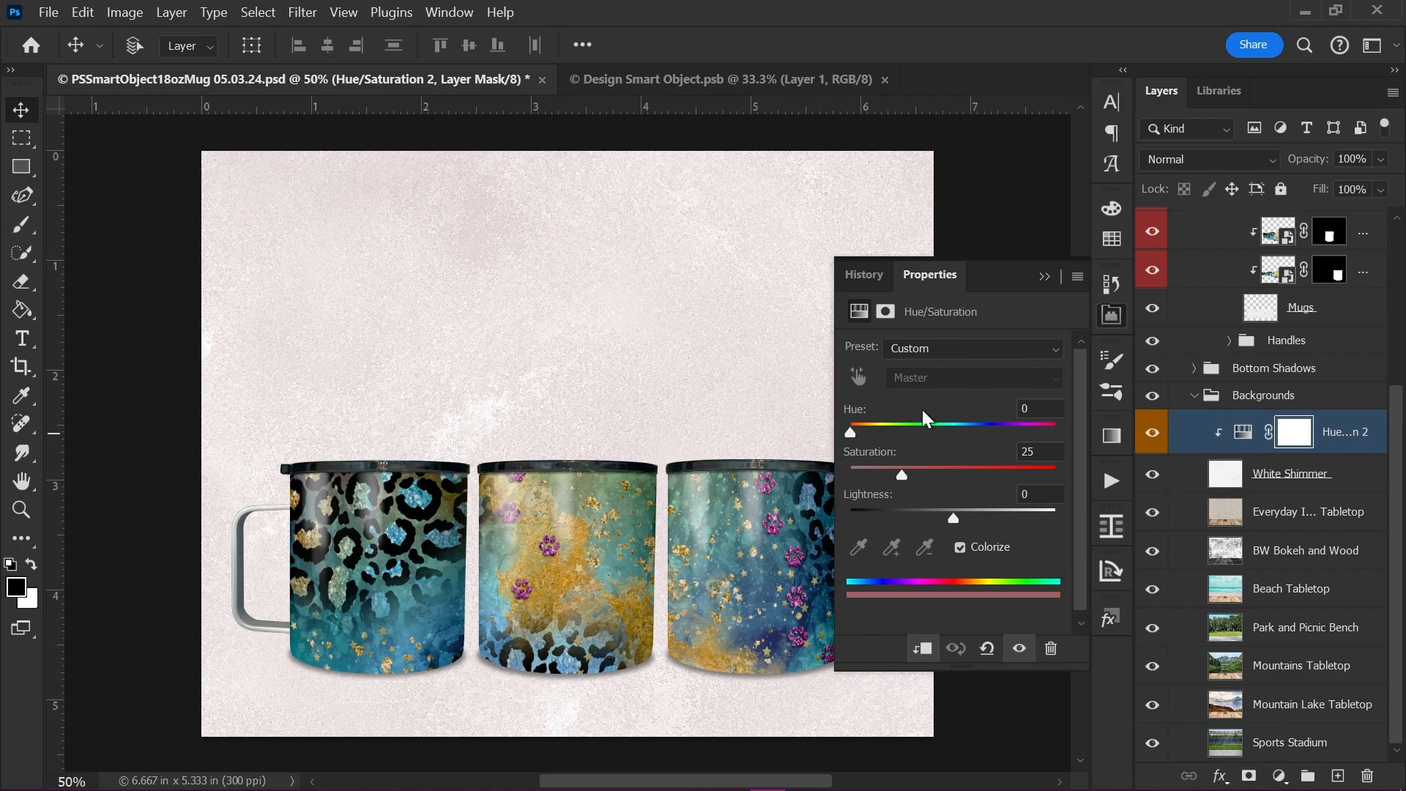
left_click(934, 511)
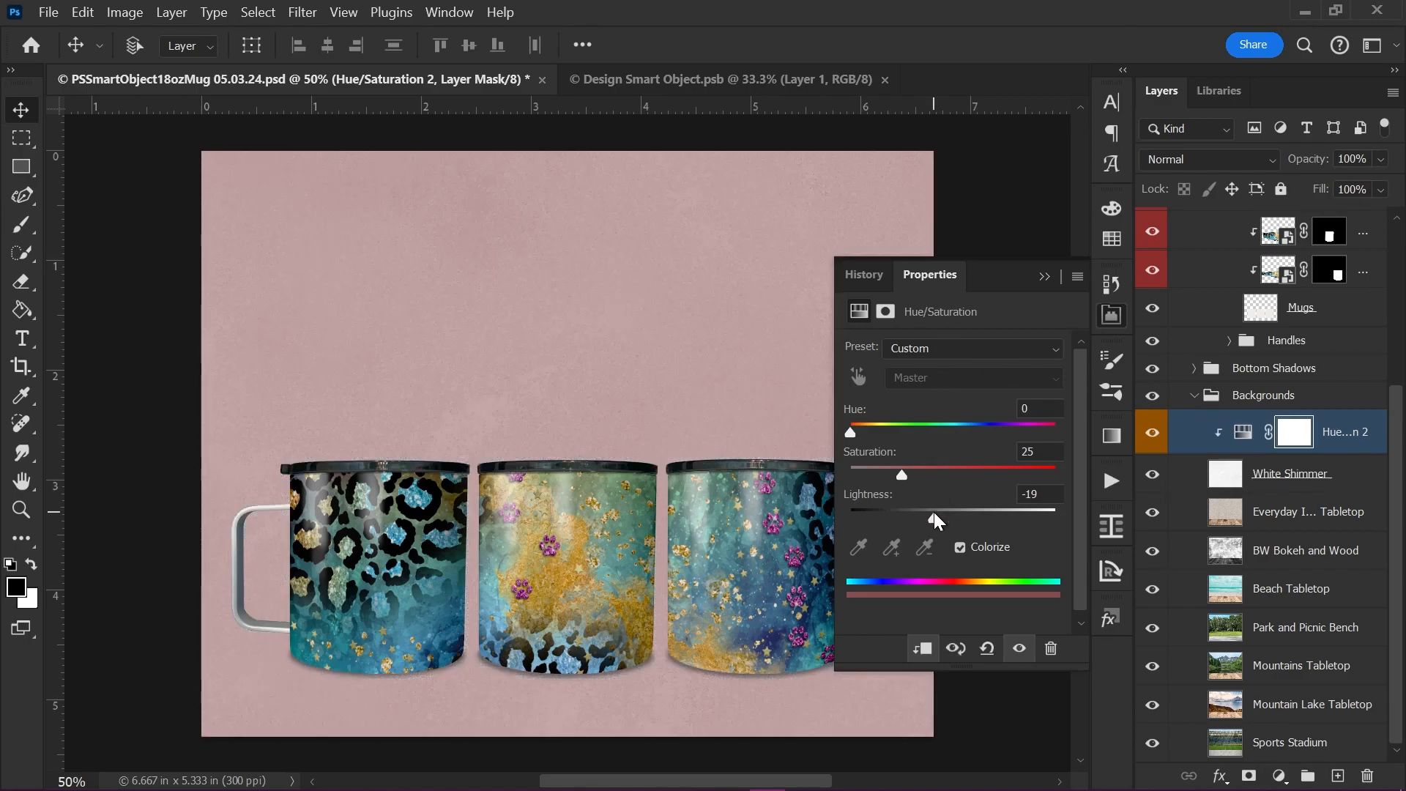
left_click(961, 547)
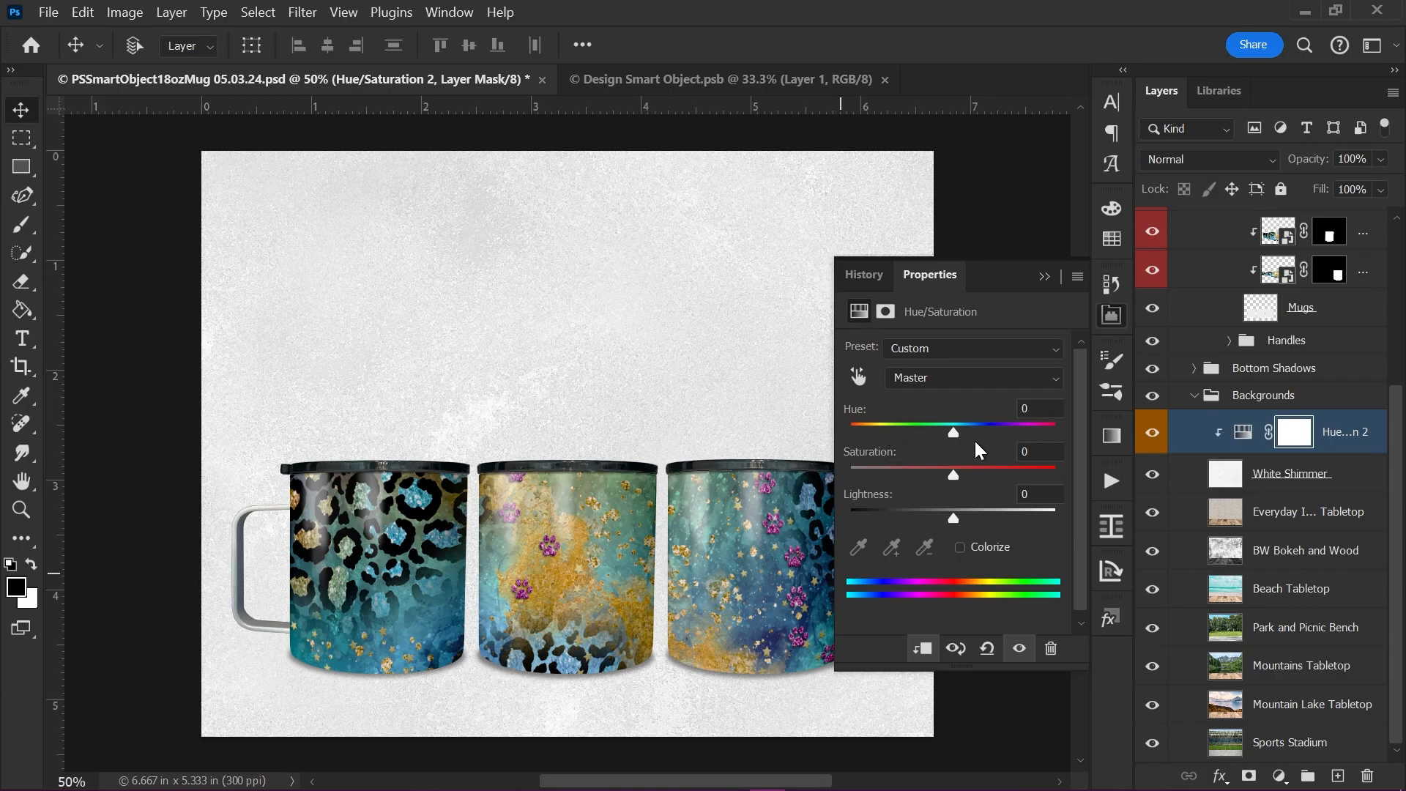
left_click(956, 547)
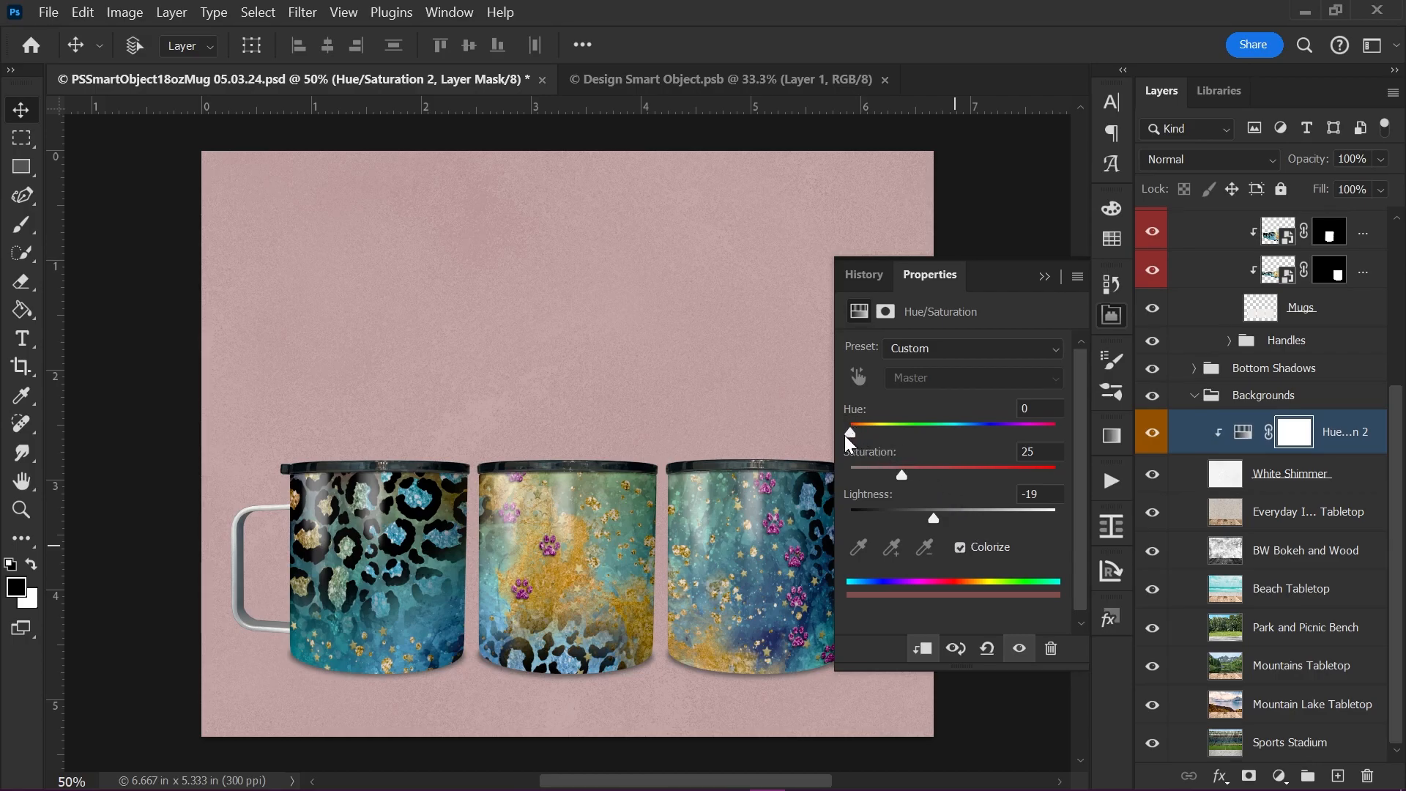
- Recolor the White Shimmer background pink with Hue/Saturation 2 at hue 300, saturation 56 and lightness -5
left_click_drag(845, 433, 1009, 423)
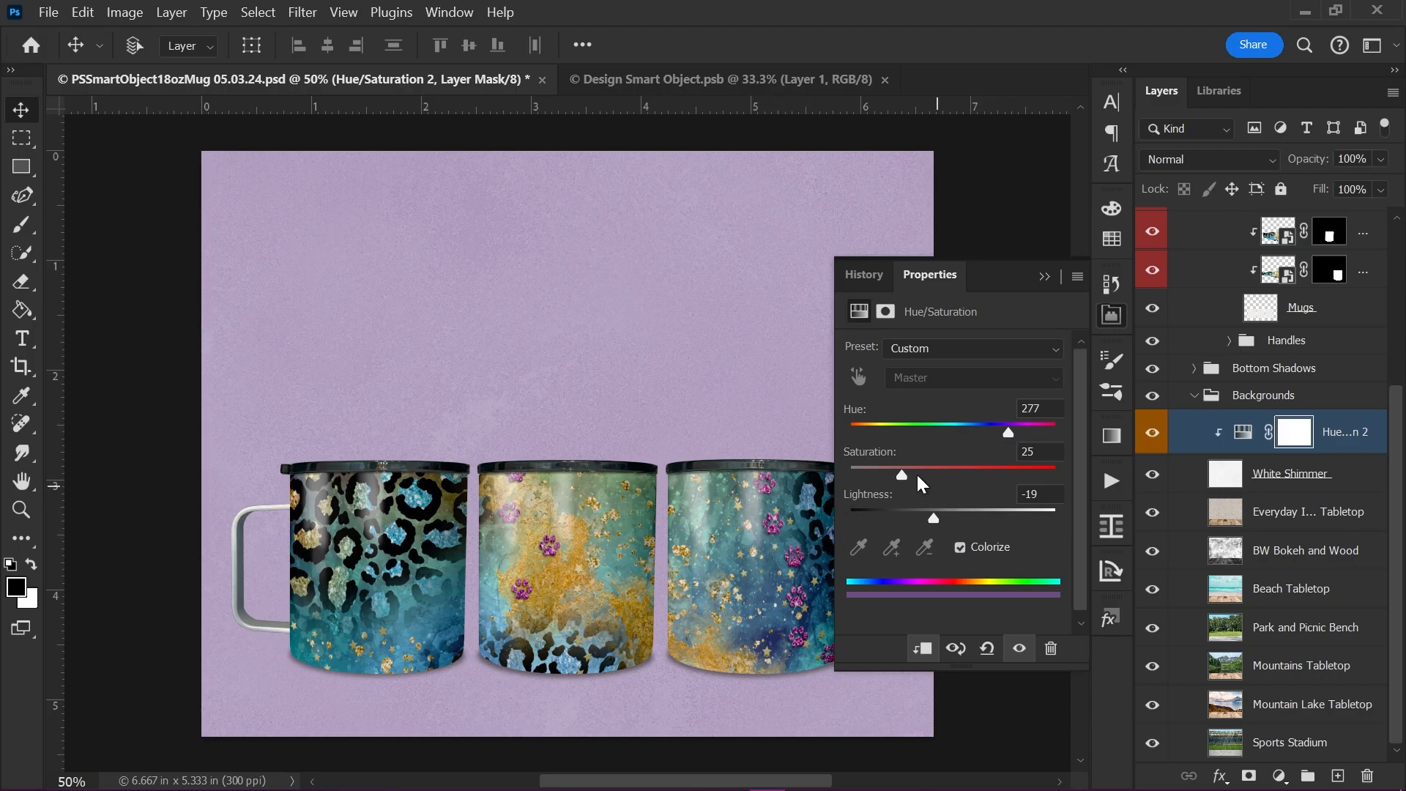
left_click_drag(901, 476, 959, 465)
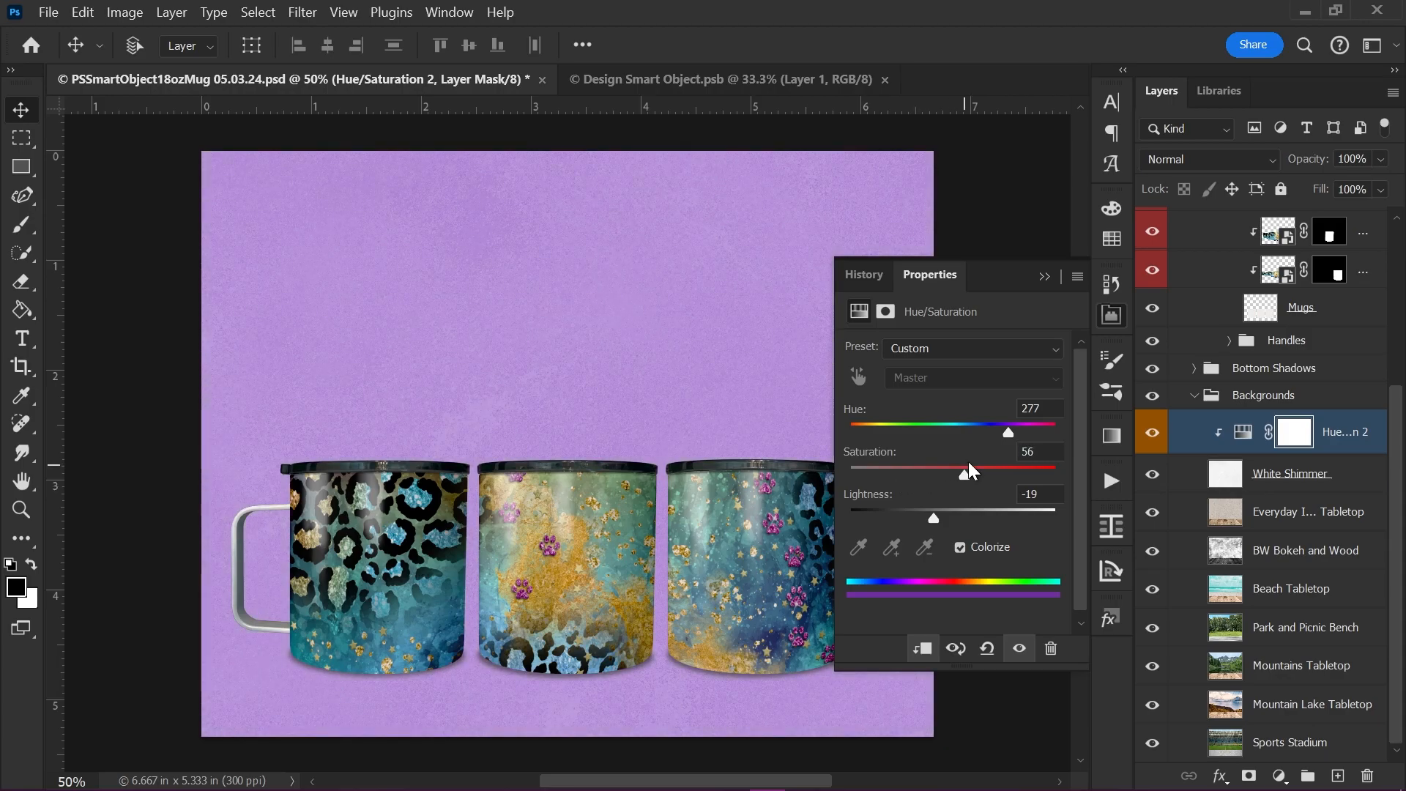
left_click_drag(1012, 435, 1022, 432)
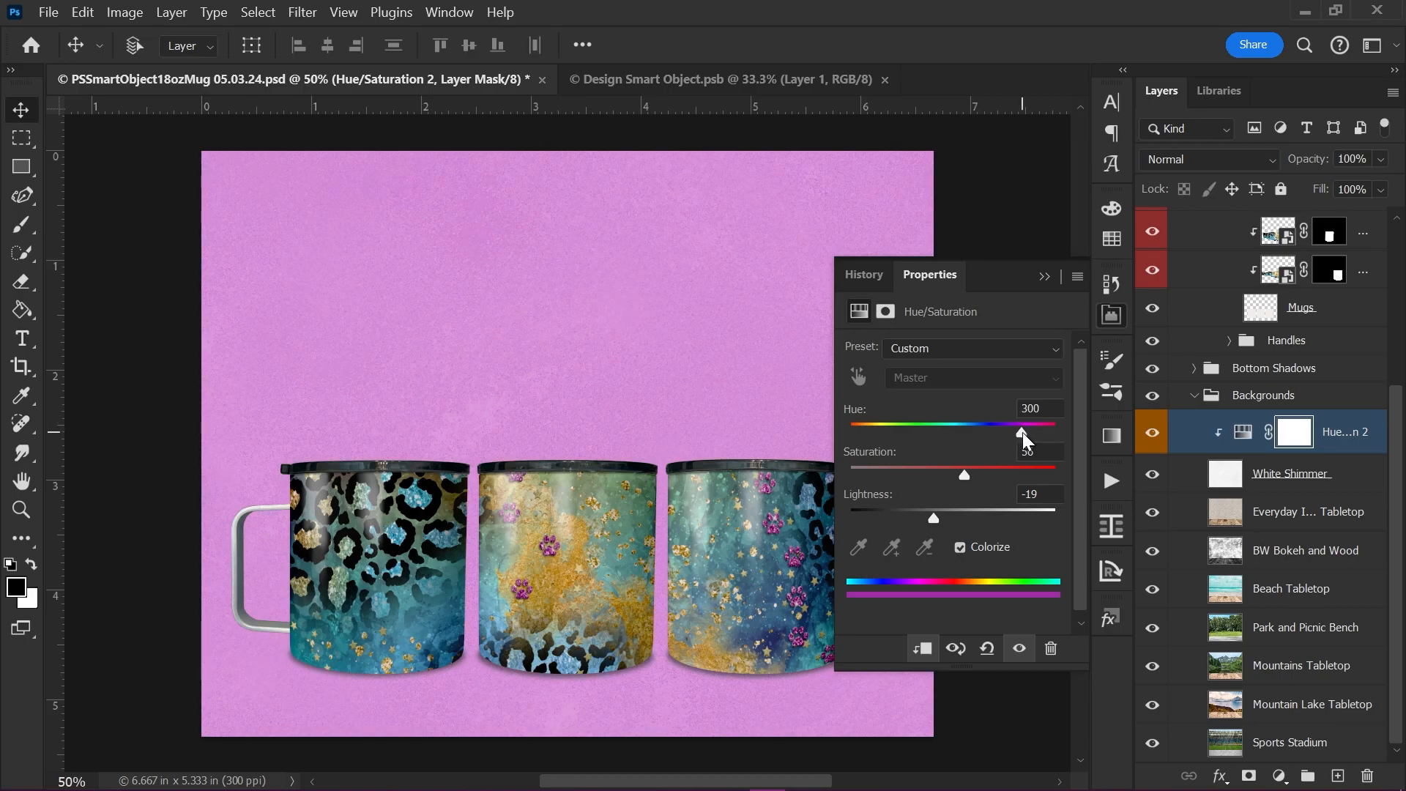
left_click_drag(931, 516, 903, 519)
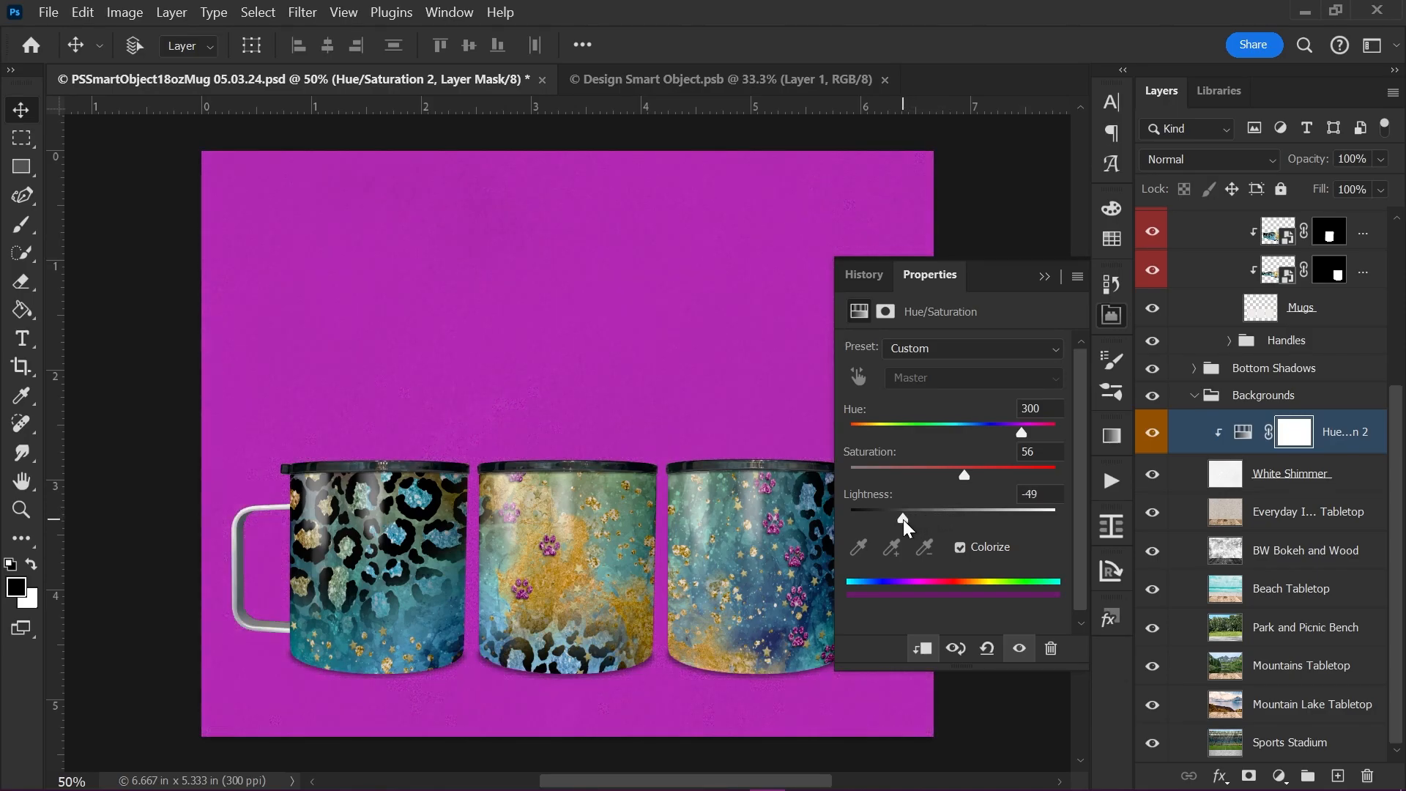
left_click_drag(903, 518, 954, 500)
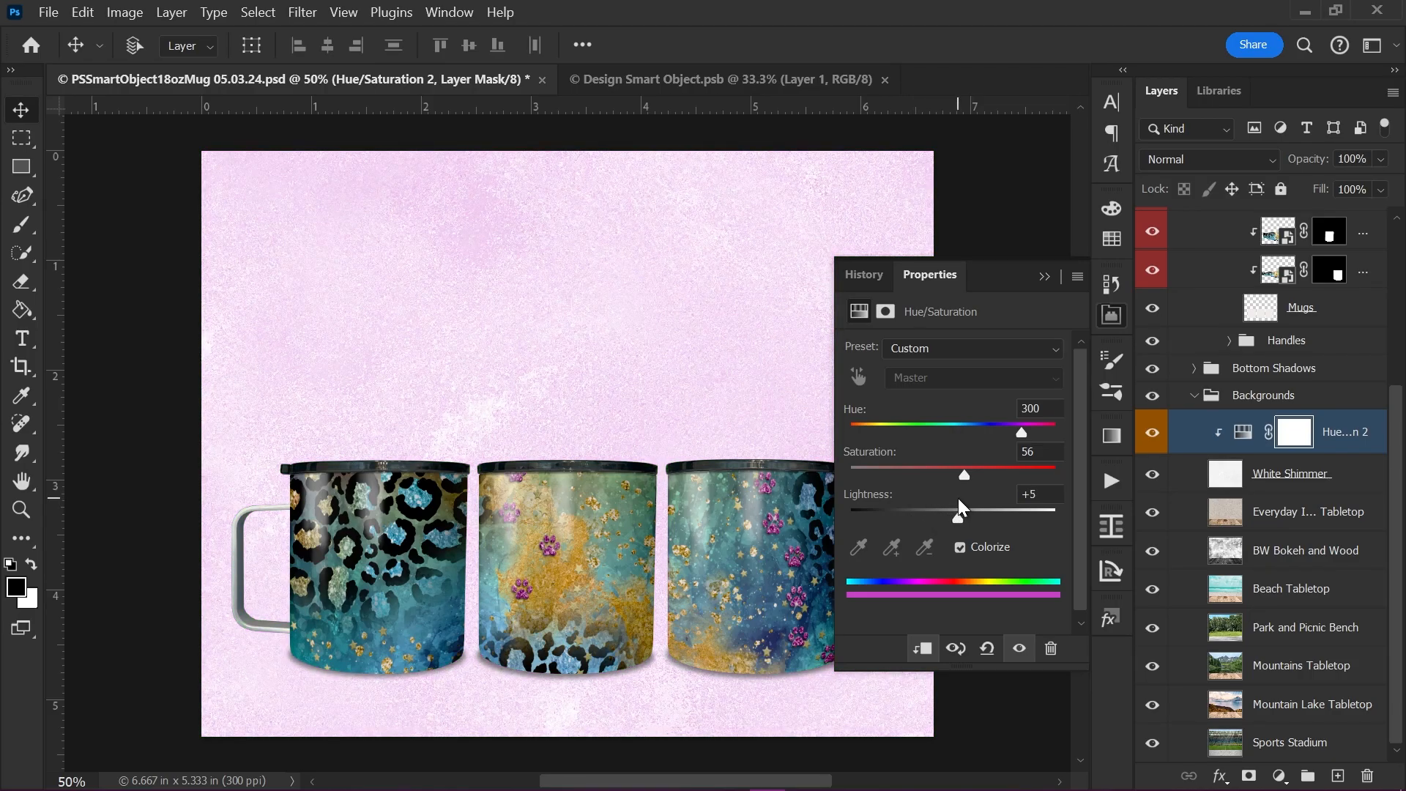
left_click_drag(957, 498, 948, 502)
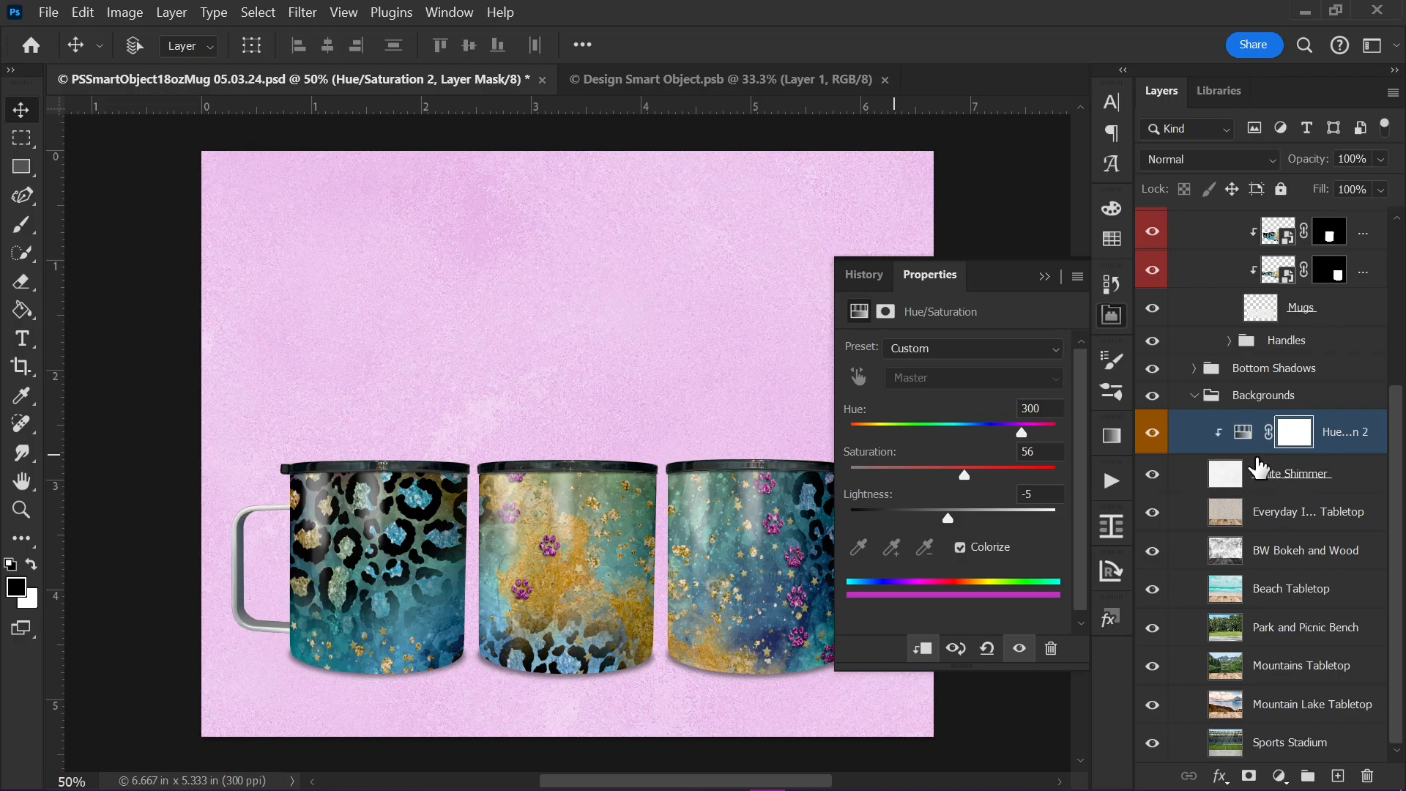
- Release the clipping mask of the Hue/Saturation 2 layer and clip it to White Shimmer again
right_click(1198, 431)
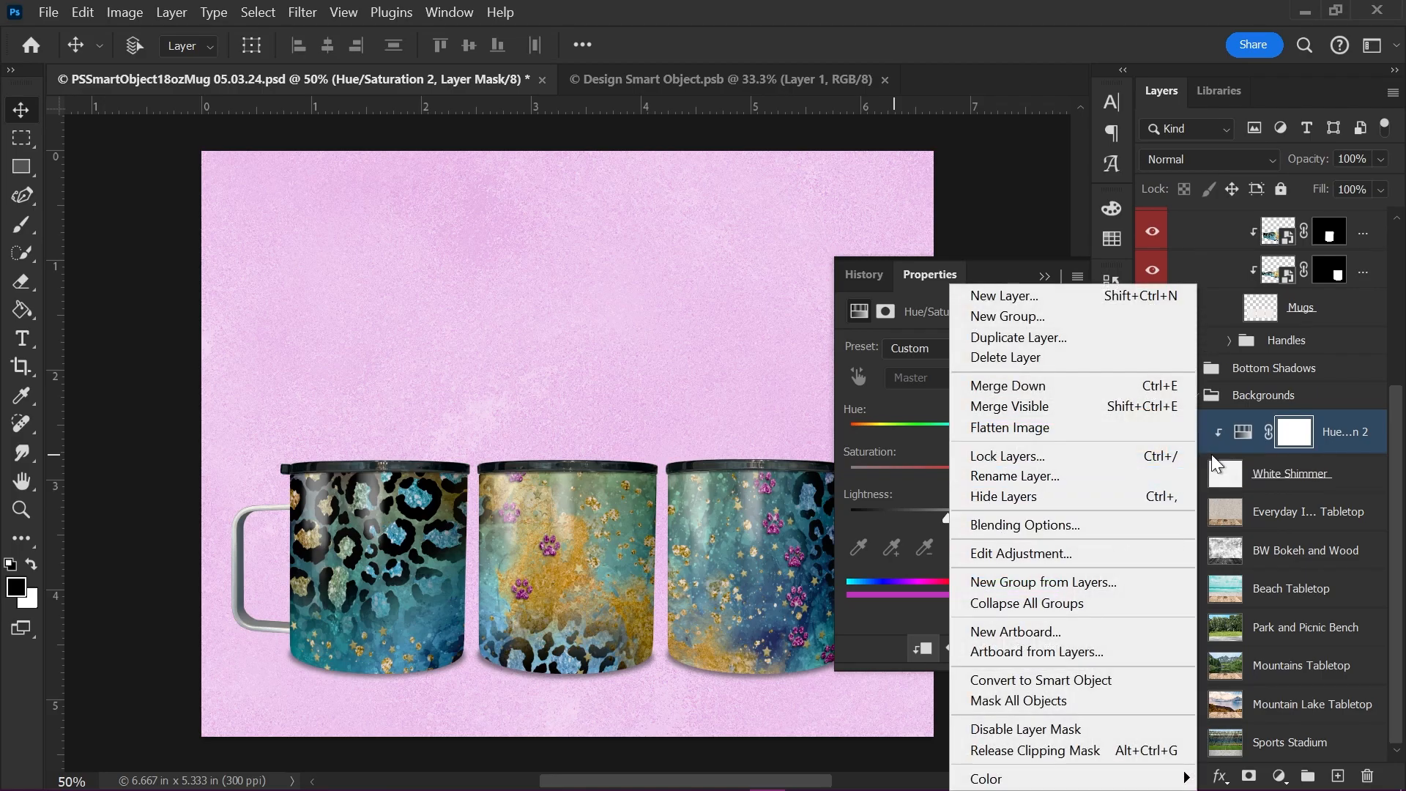
left_click(1074, 751)
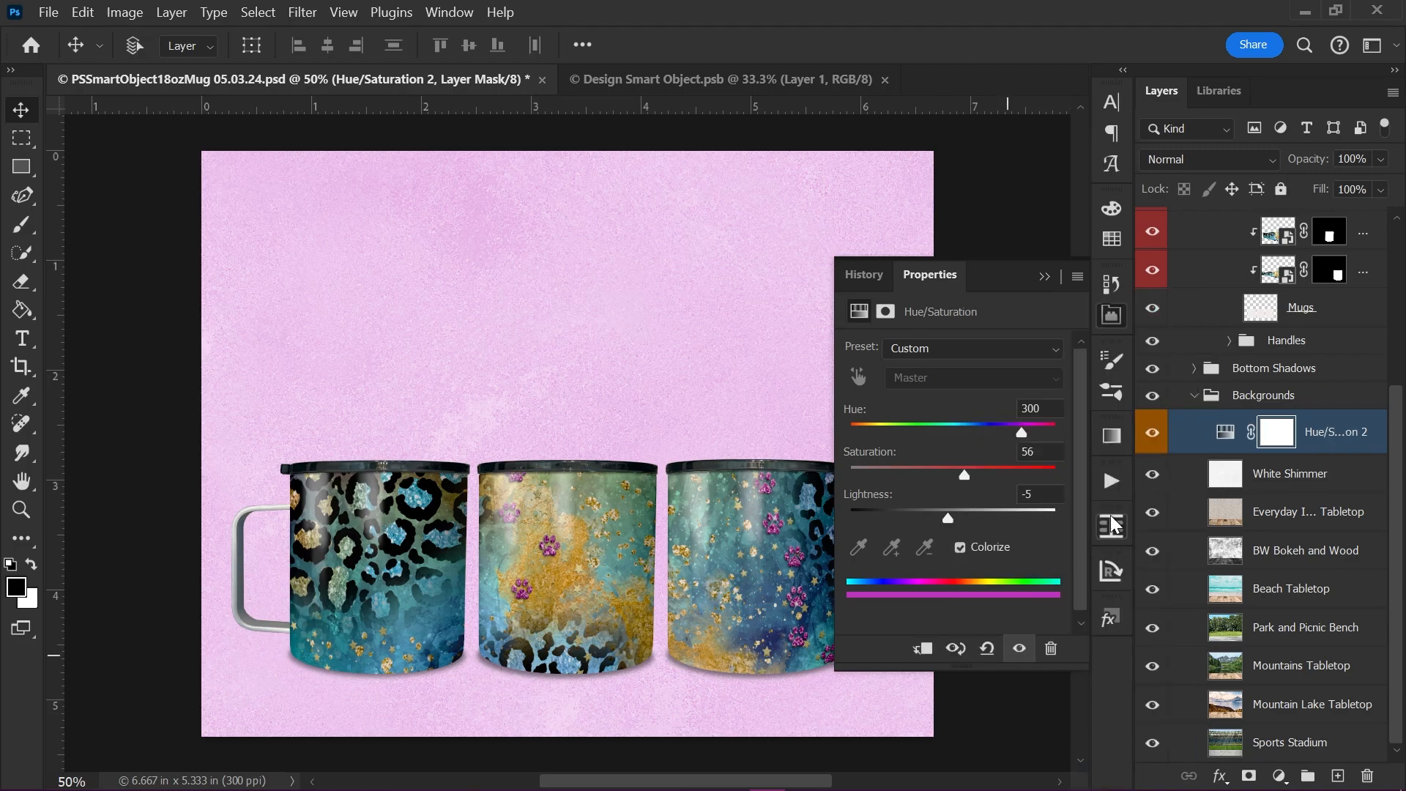
right_click(1172, 443)
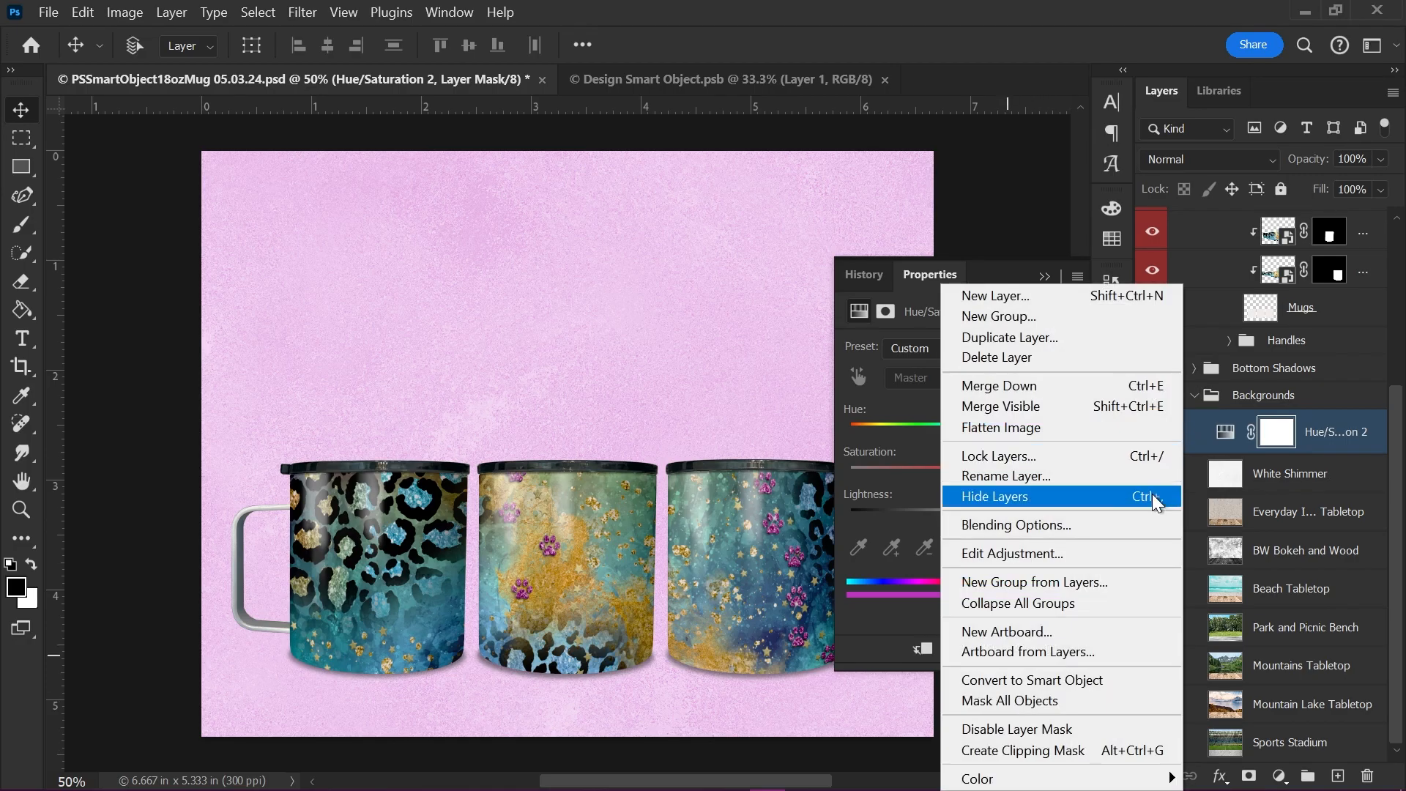
left_click(973, 753)
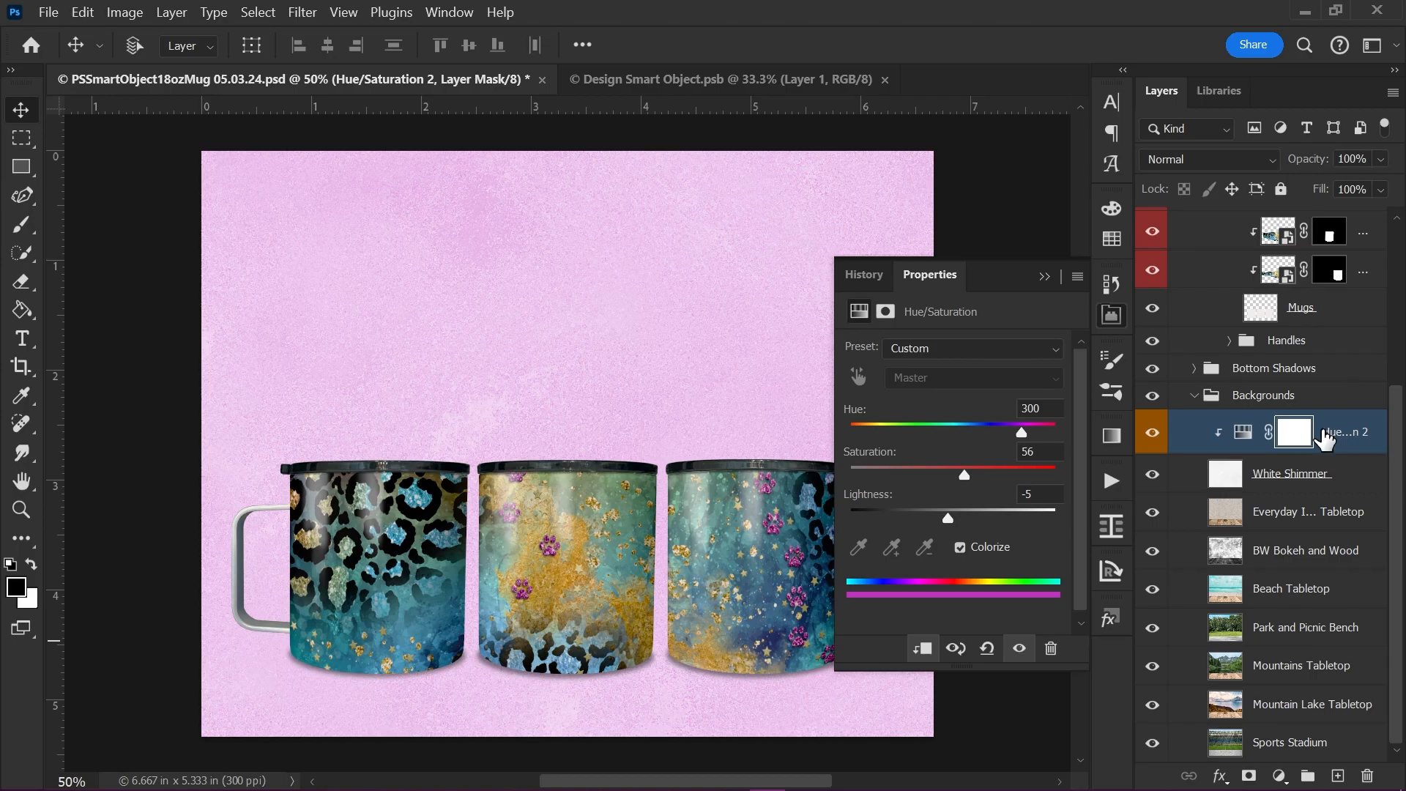
left_click(1264, 403)
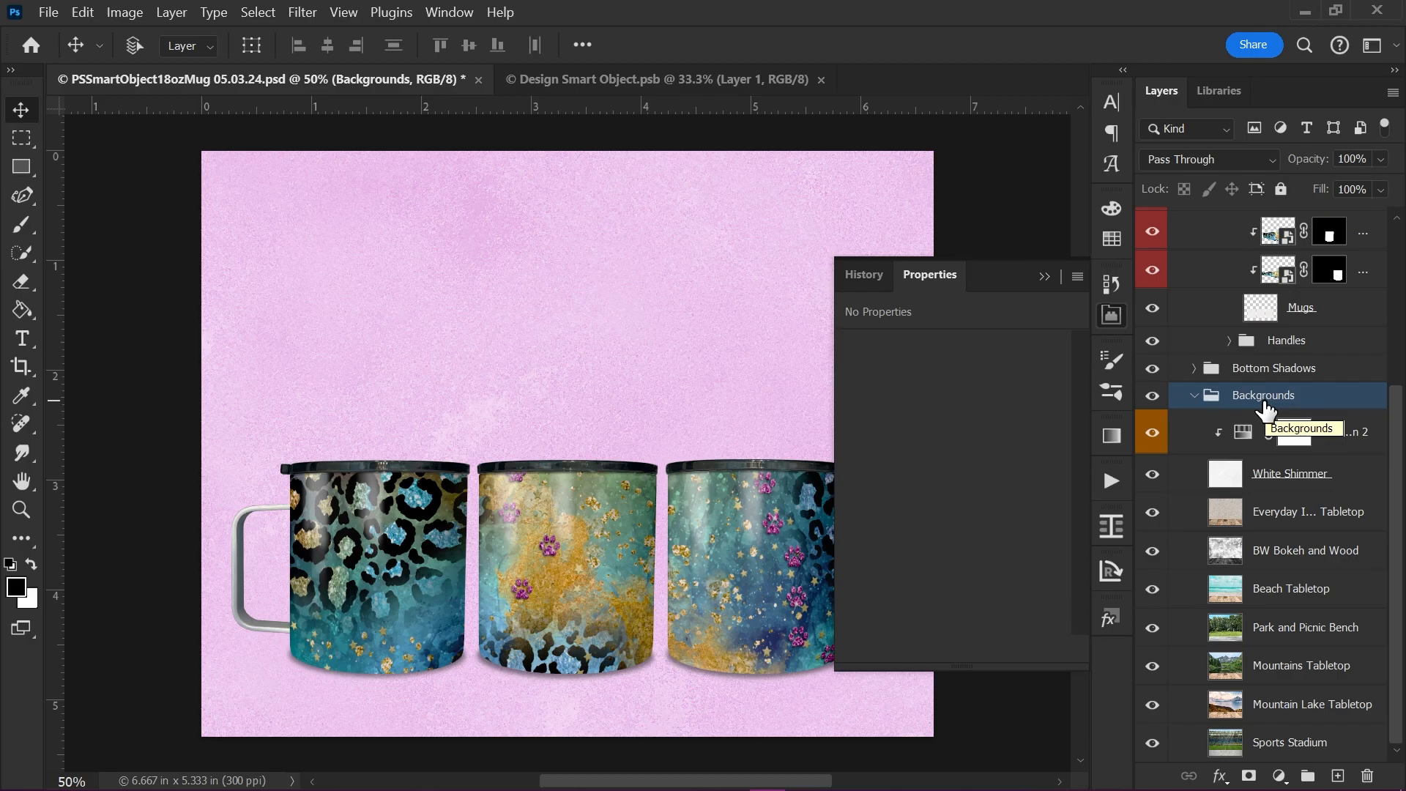
scroll(1264, 410, "up", 5)
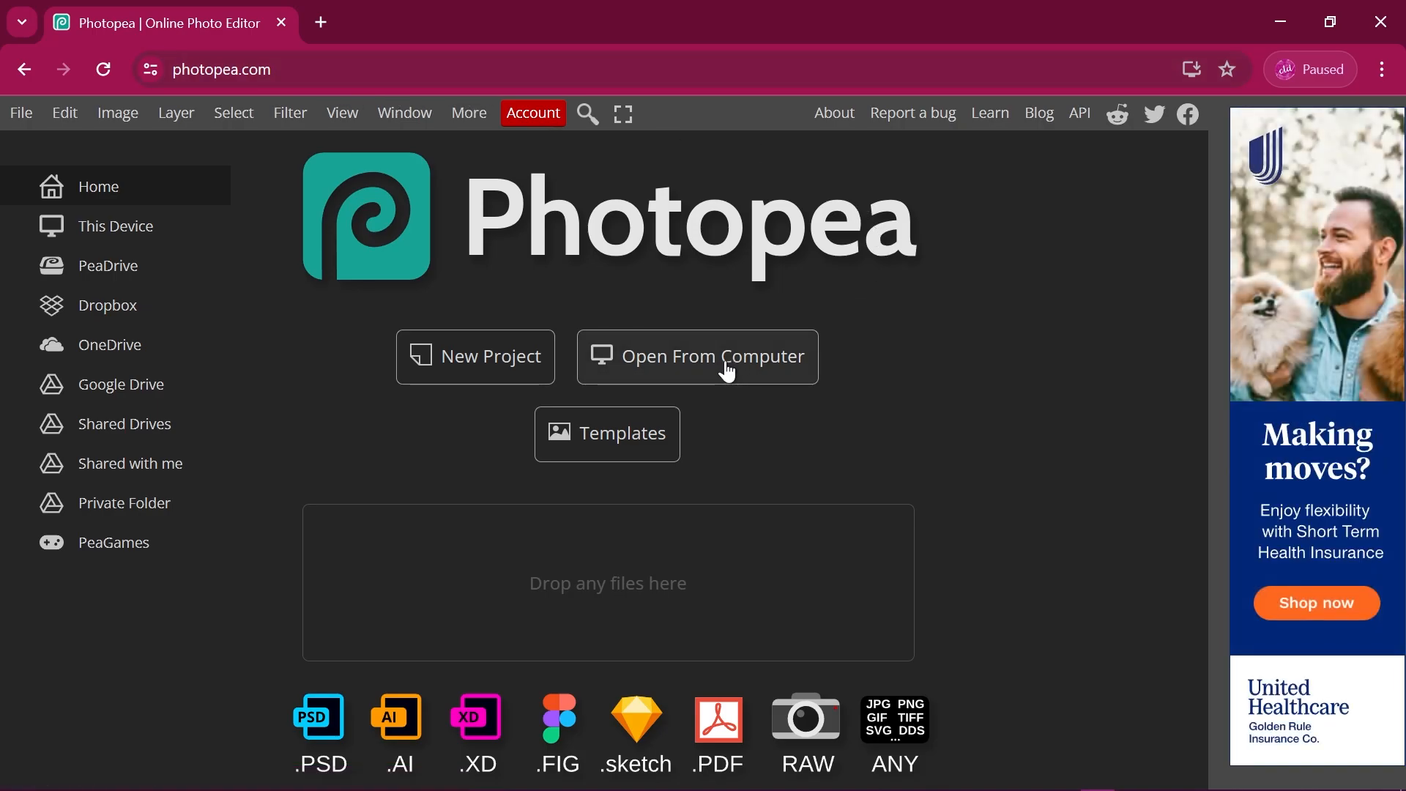
- Switch to Photopea and open PSSmartObject18ozMug 05.03.24.psd from the 18 oz Metal Camp Mug Mockup folder
left_click(726, 364)
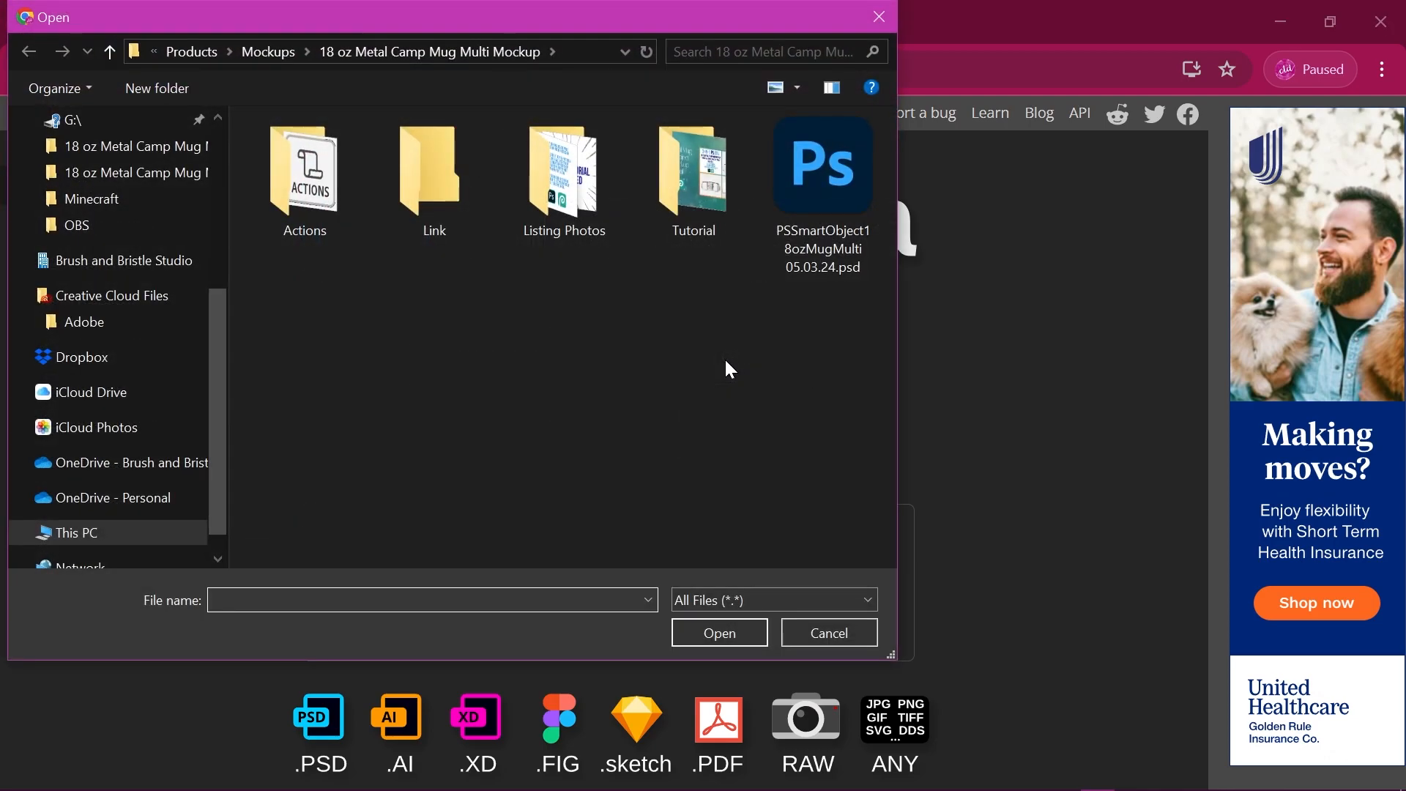
left_click(280, 51)
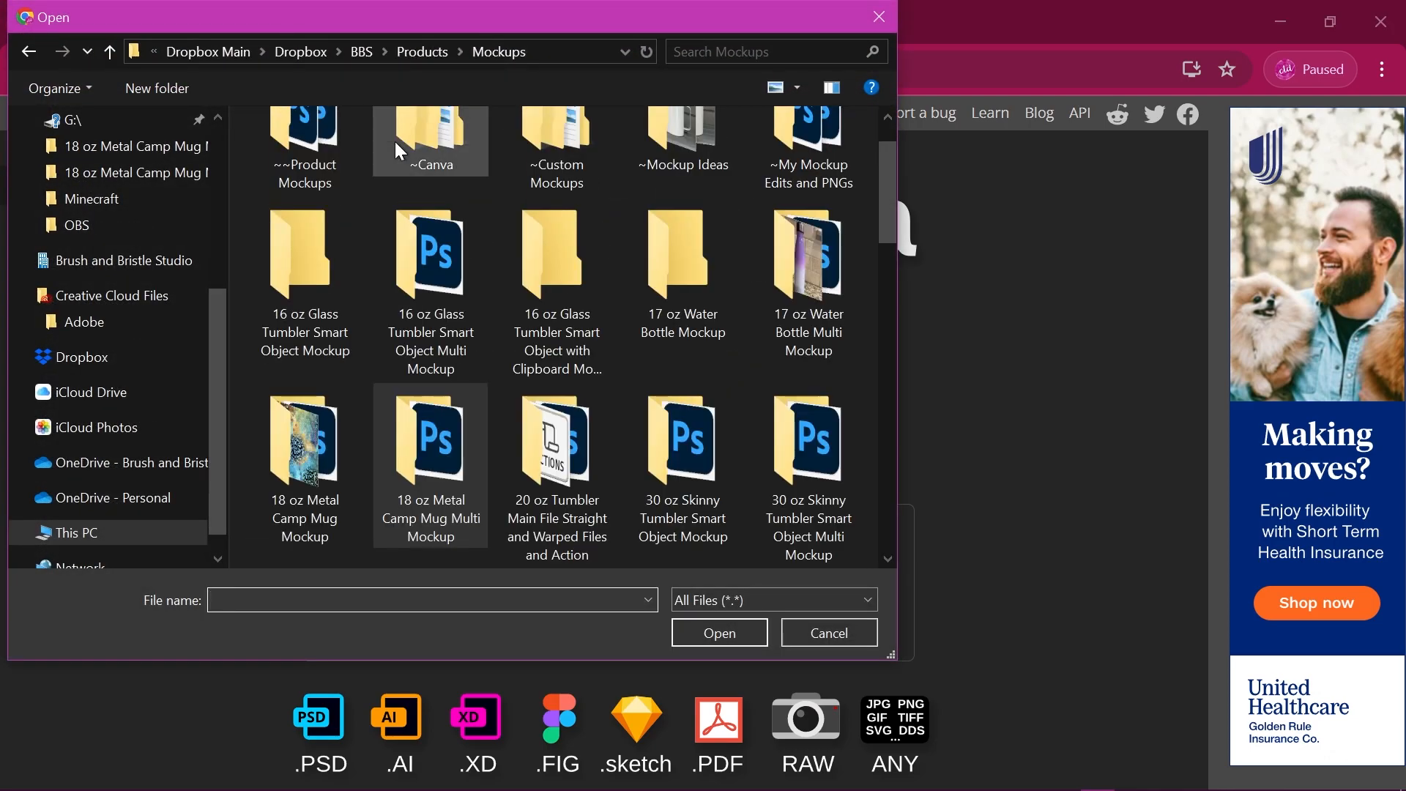
double_click(322, 425)
left_click(821, 174)
double_click(817, 168)
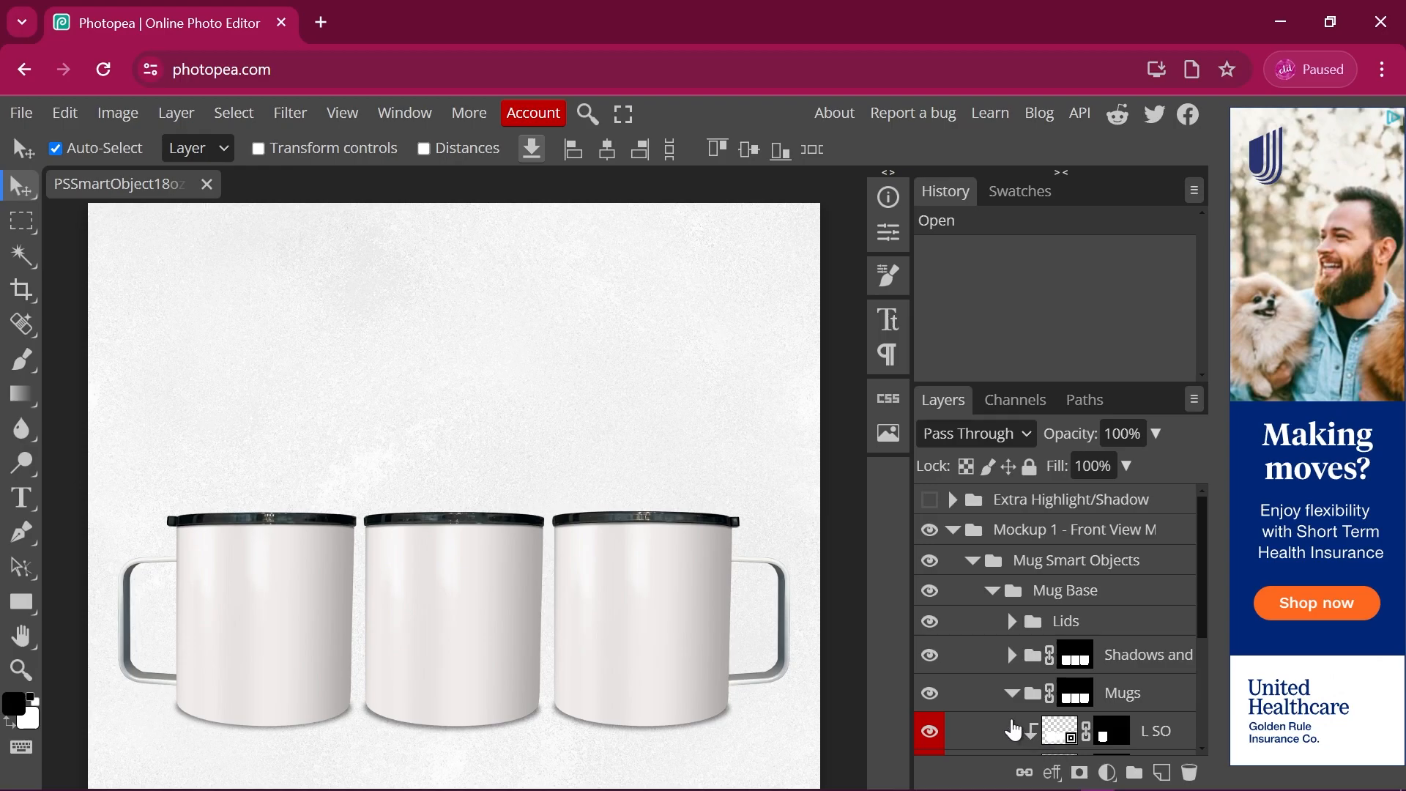
- Open the contents of the L SO smart object and place Glitter Galaxy Leopard Print and Paw Prints.jpg in it
scroll(1014, 729, "down", 3)
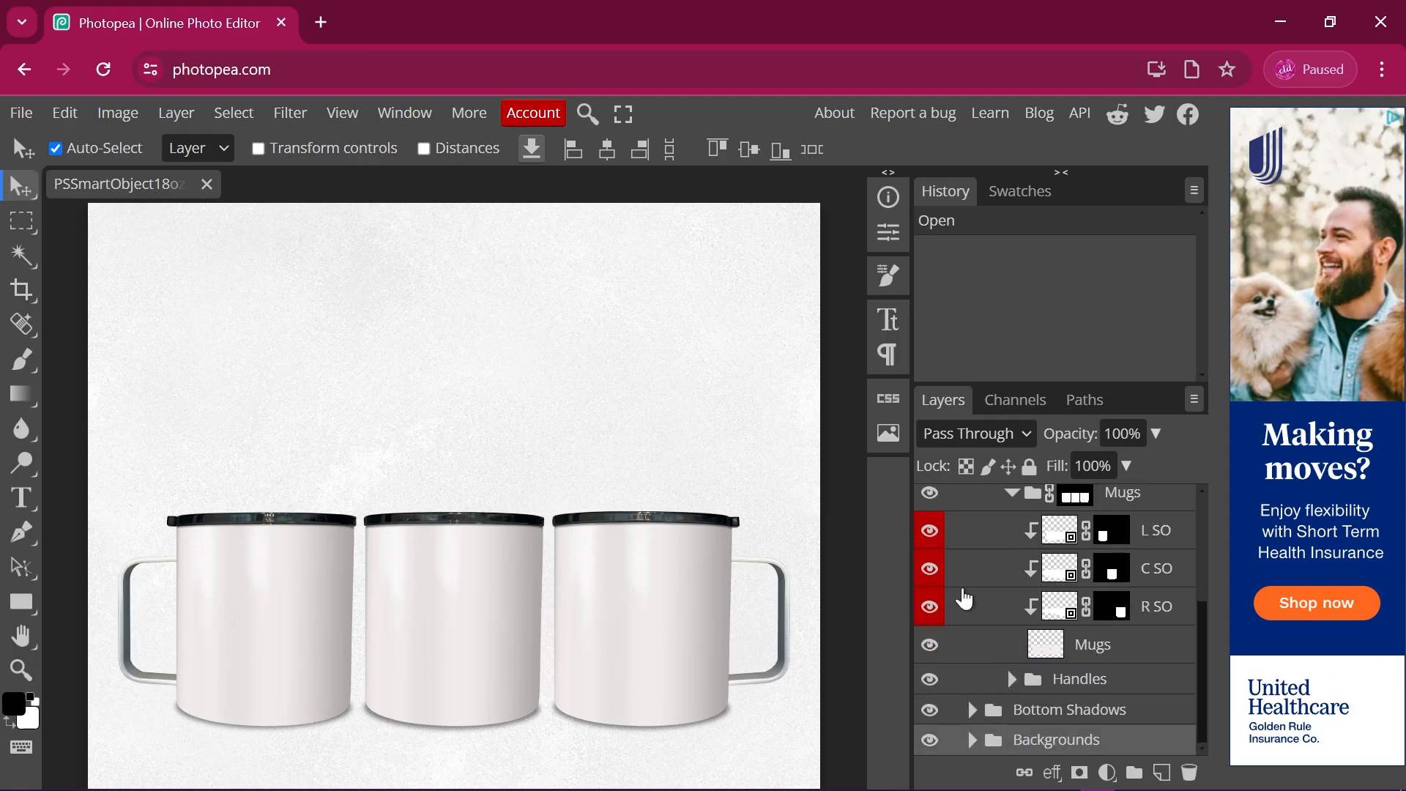
double_click(1068, 544)
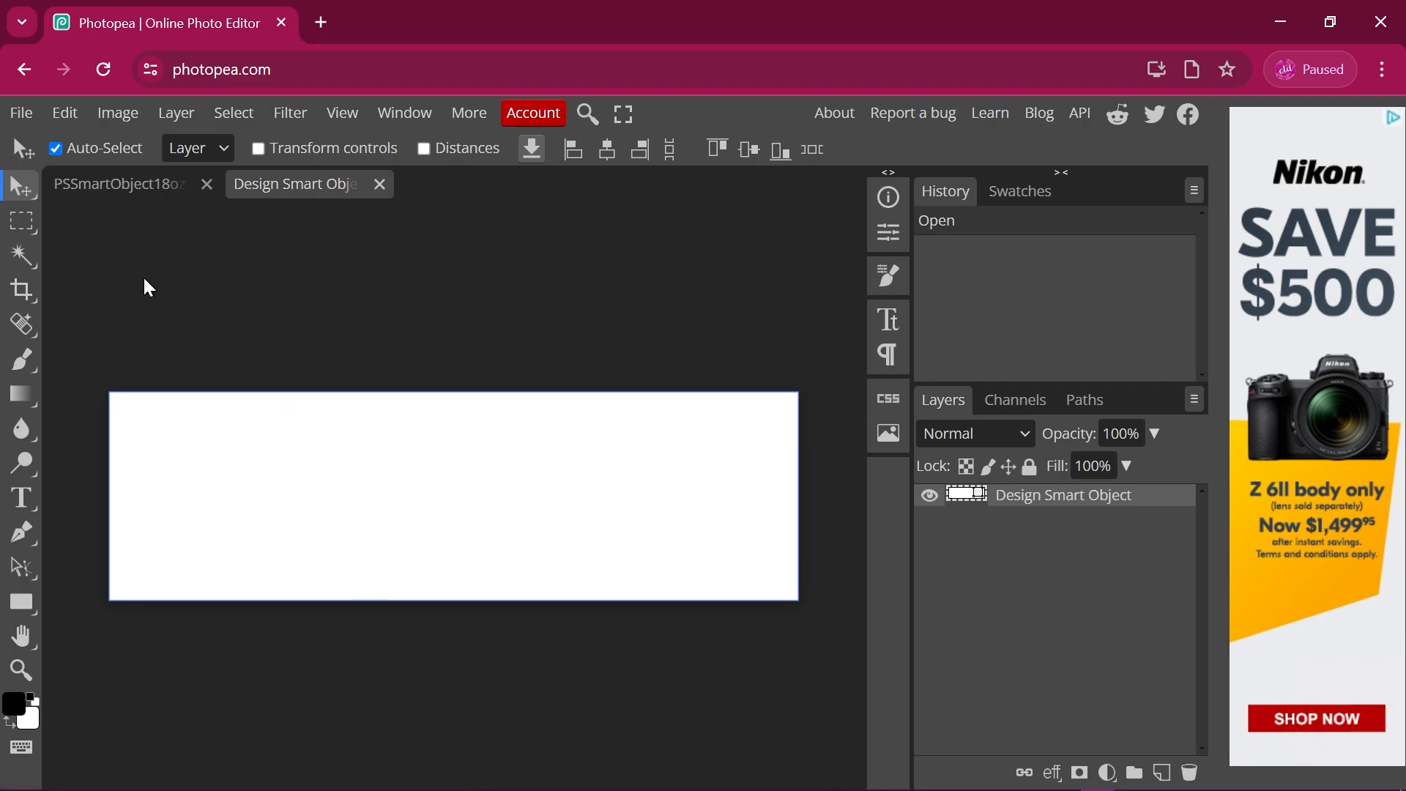
left_click(19, 115)
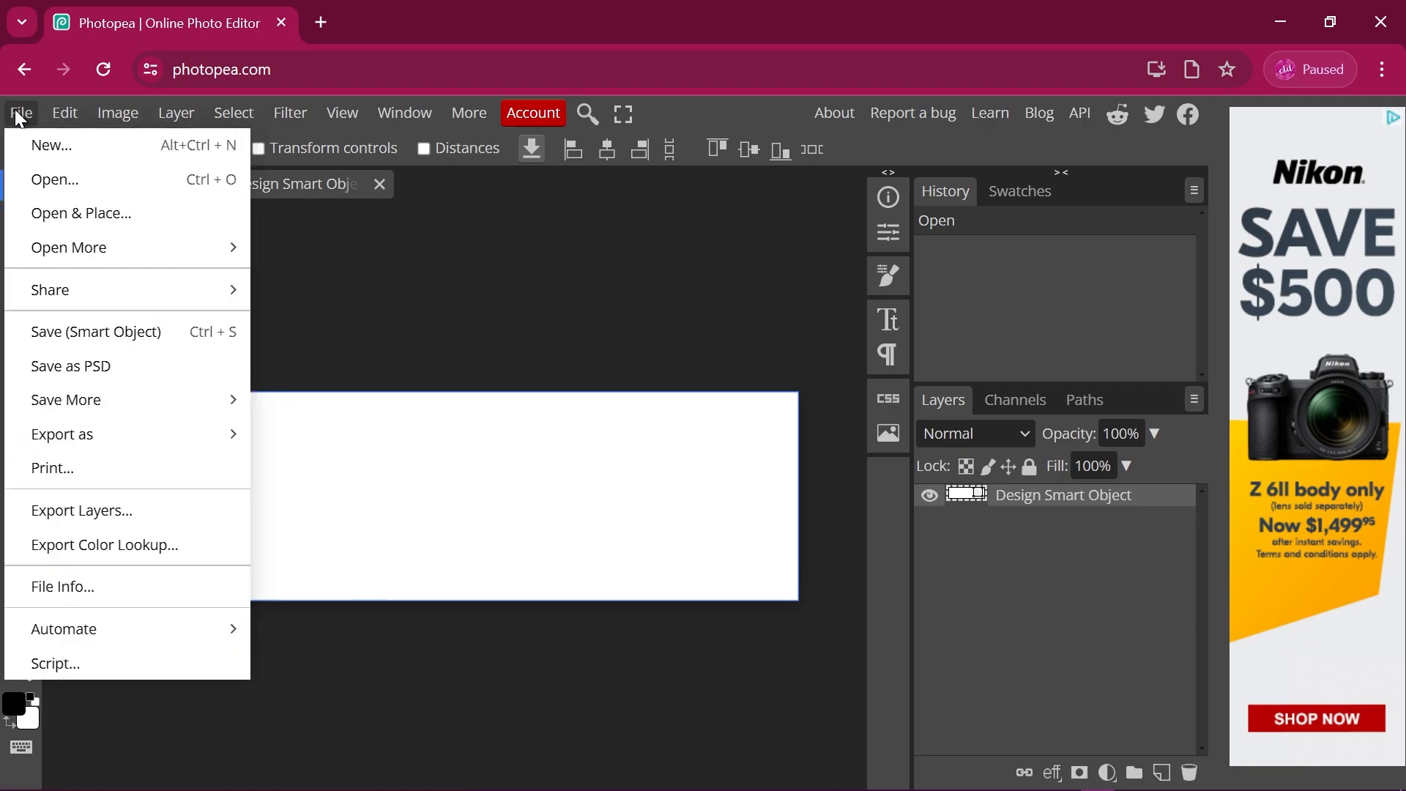
left_click(93, 213)
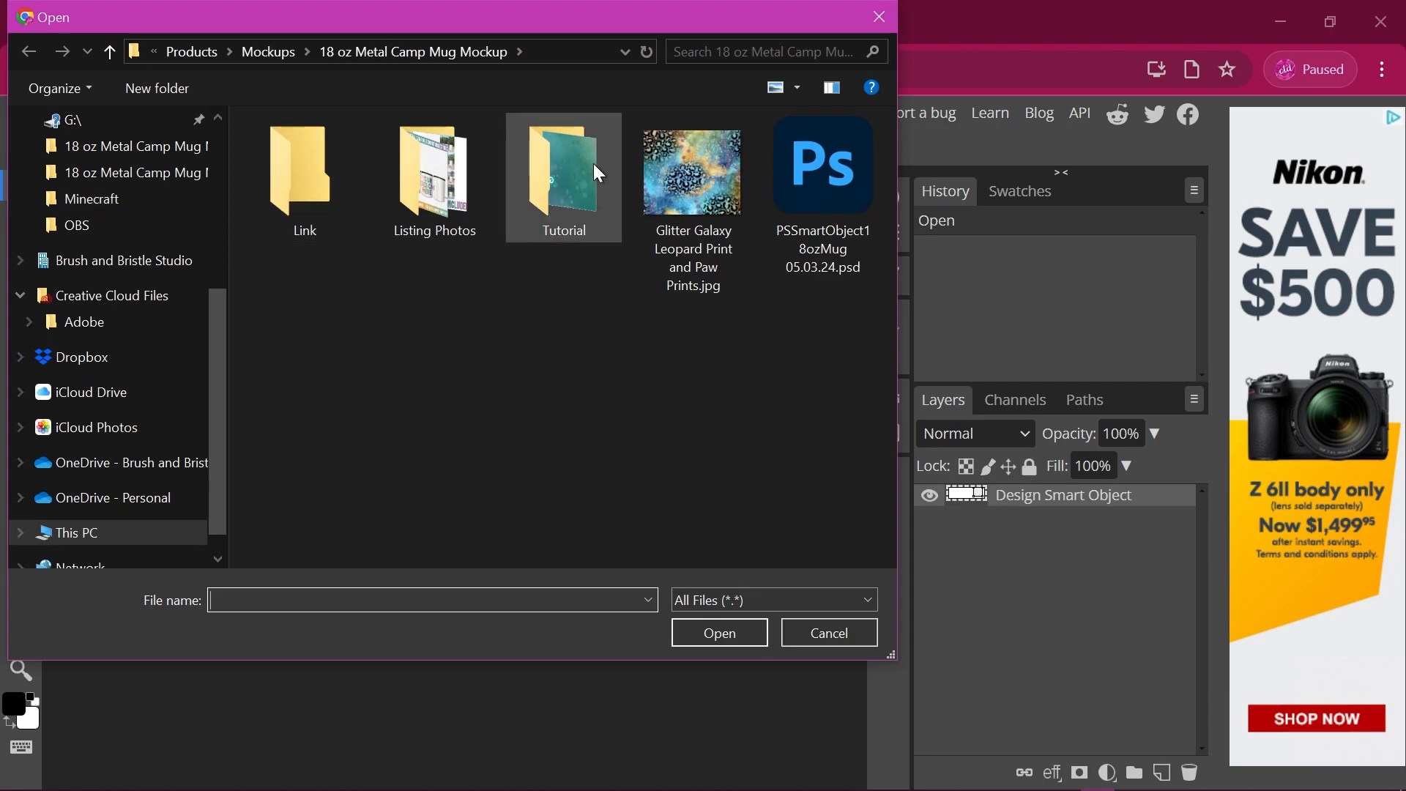
double_click(682, 182)
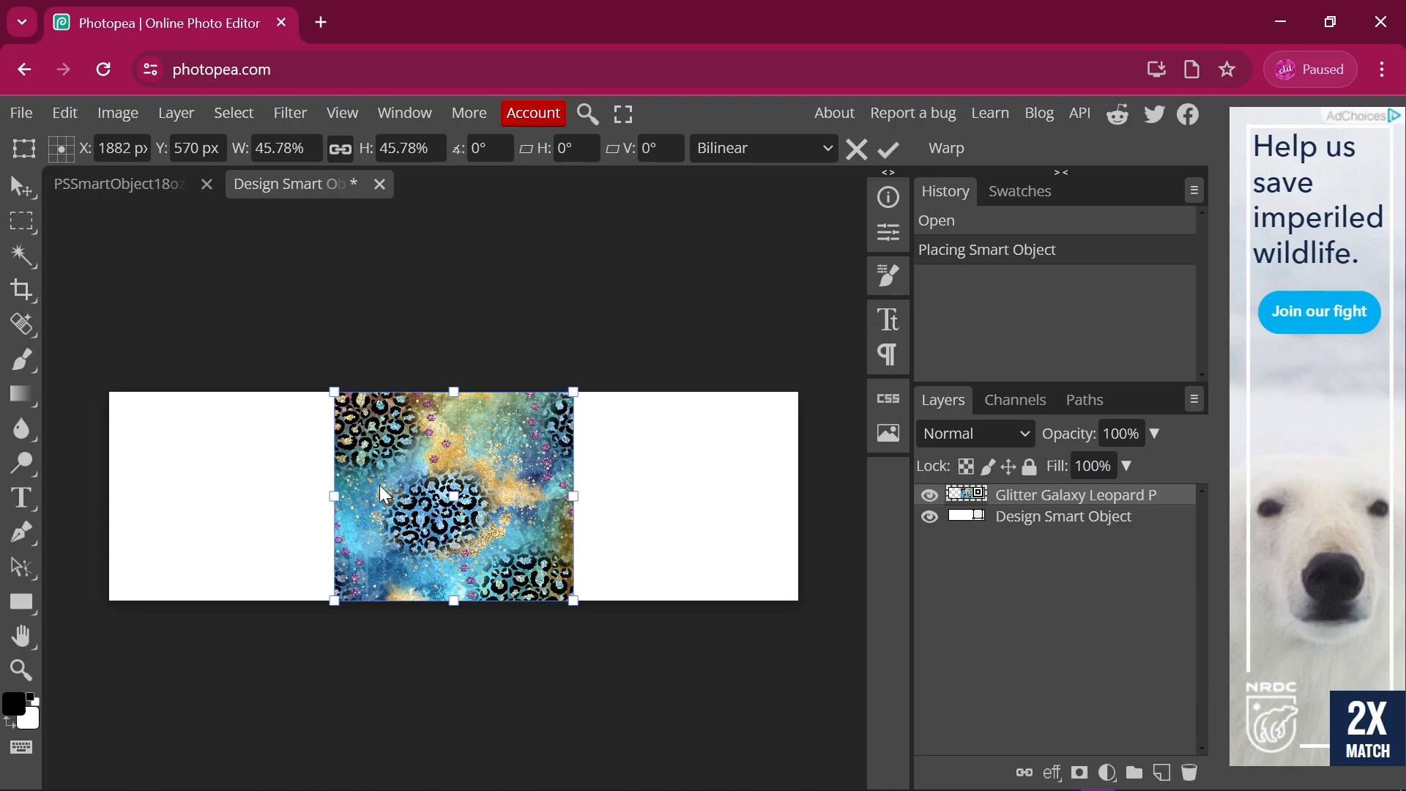
- Scale the placed design to 132.11% to span the canvas width, move it down to Y 970 px, and save the smart object
left_click_drag(342, 496, 110, 501)
left_click_drag(567, 496, 577, 549)
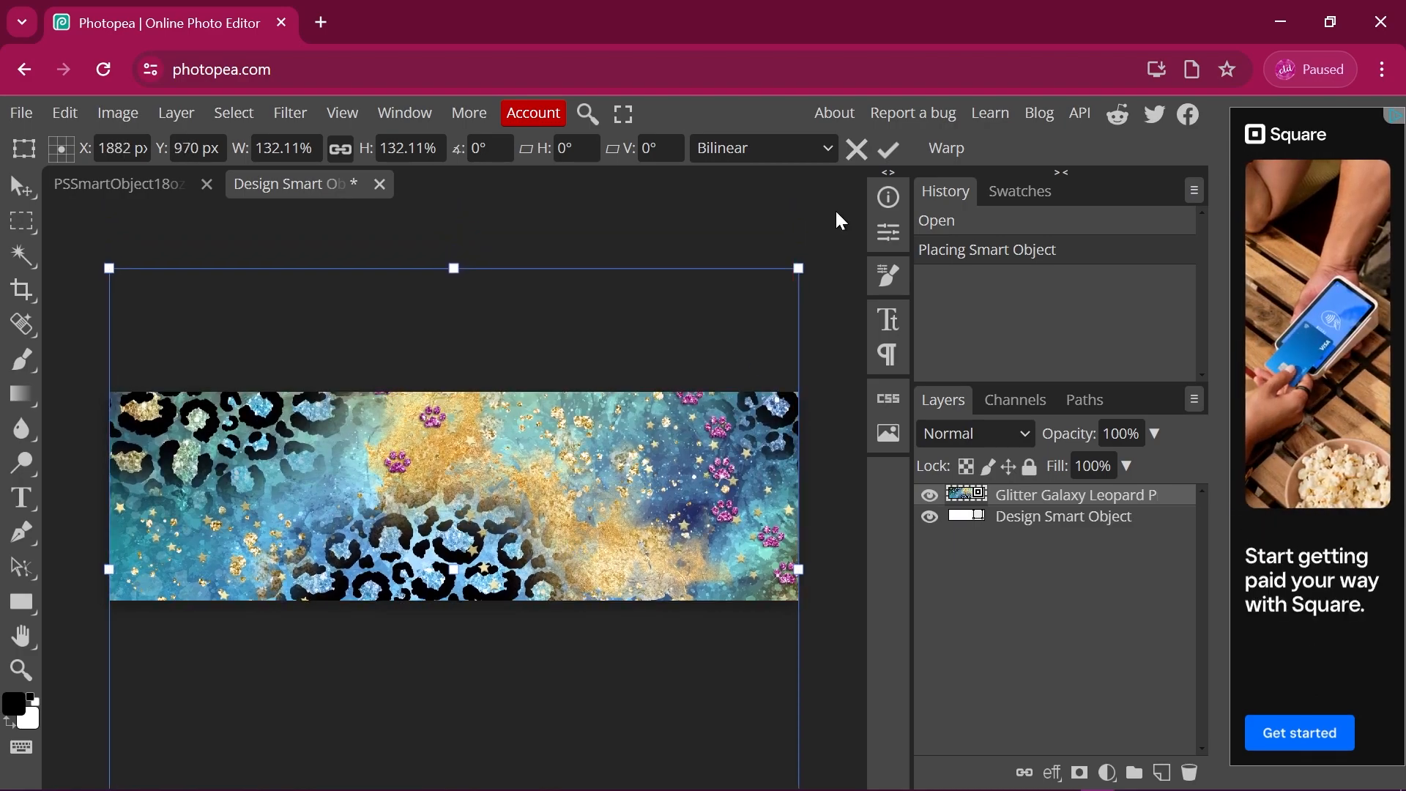
left_click(890, 160)
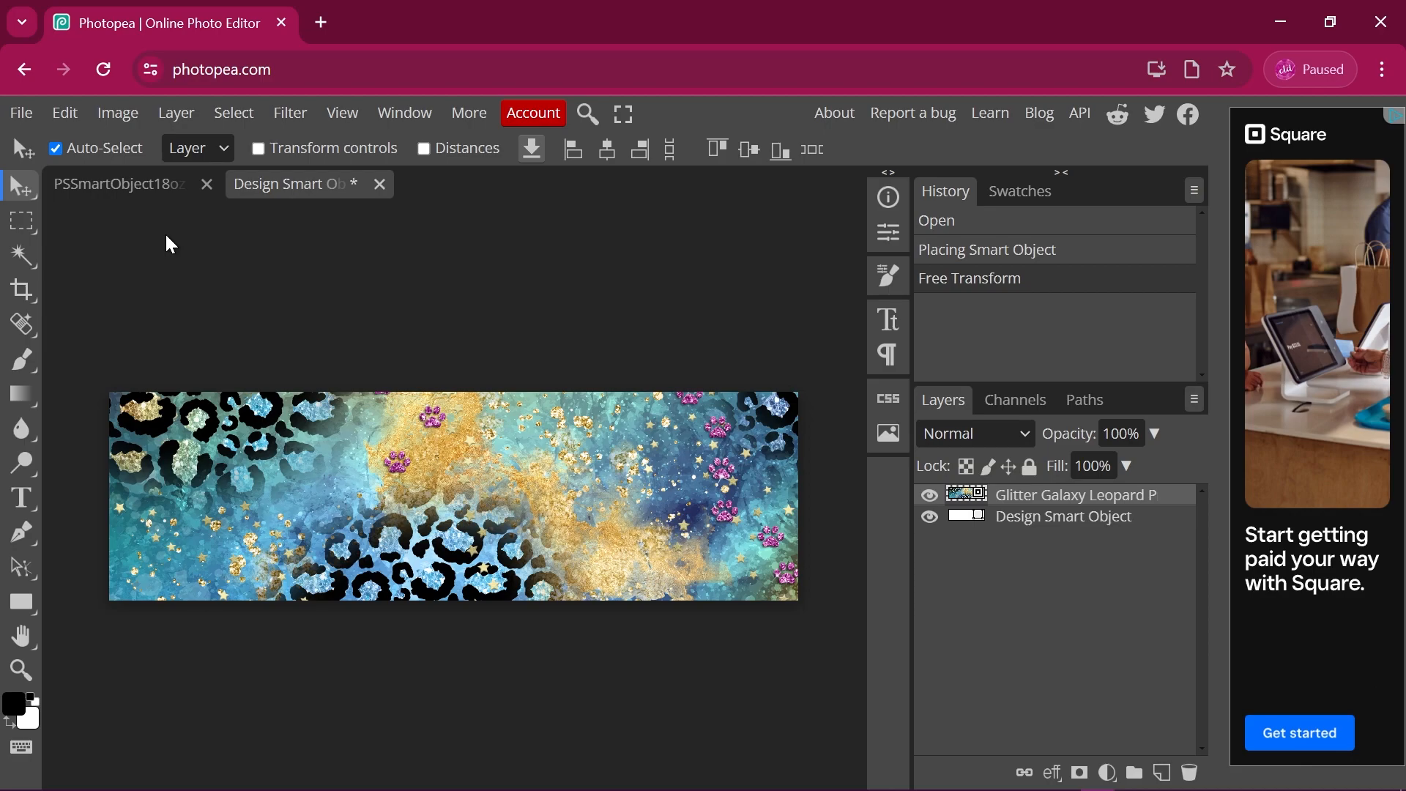
left_click(24, 111)
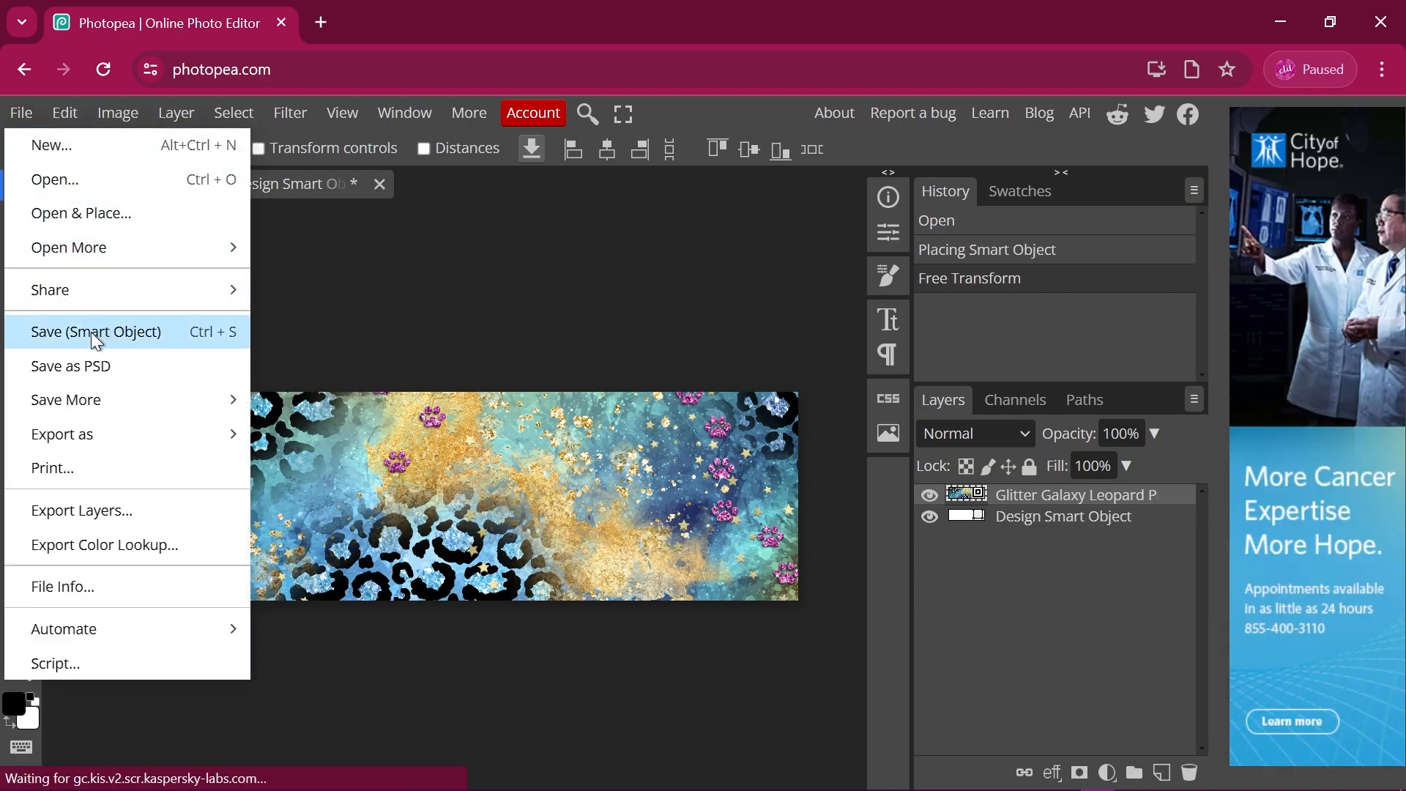
left_click(91, 331)
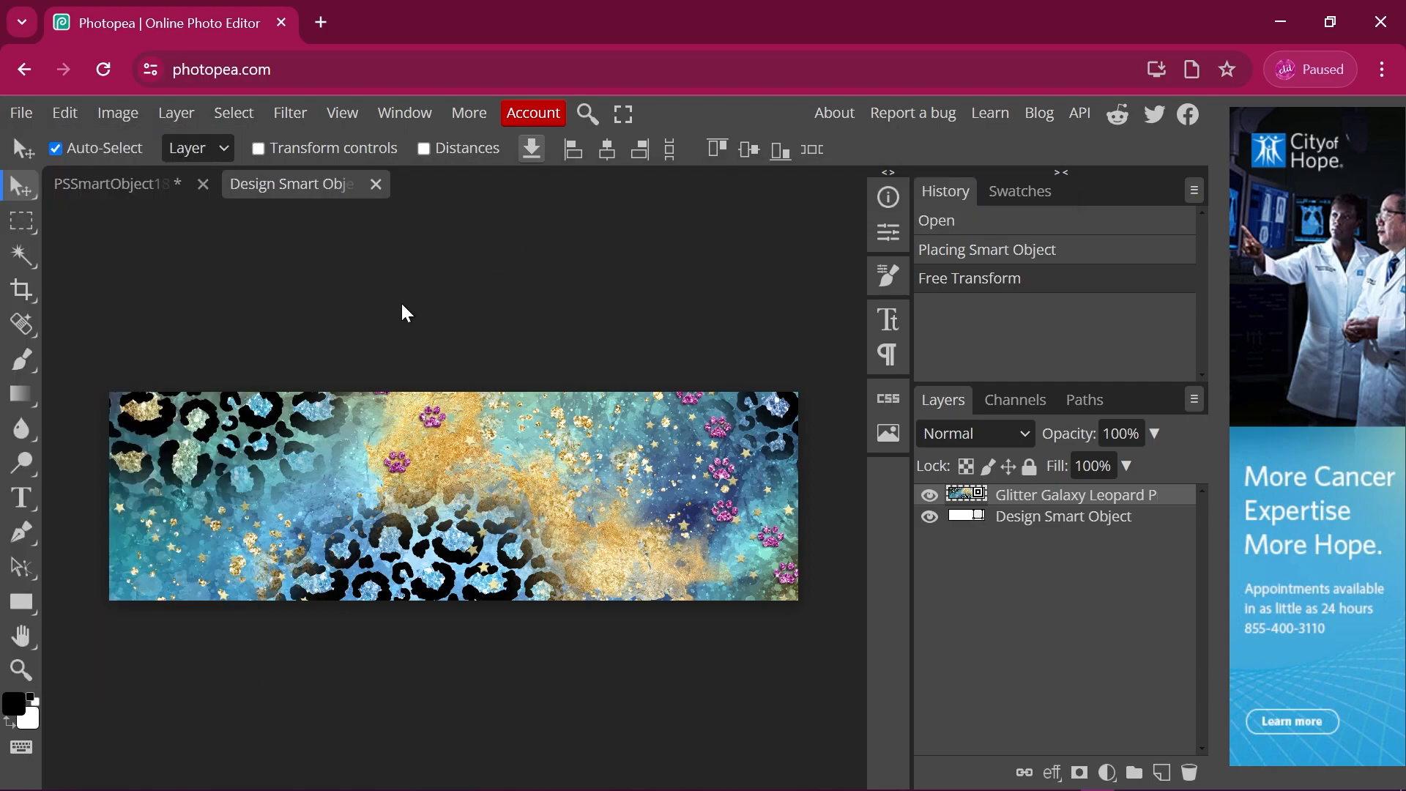
- Return to the mug mockup document and check the L SO, C SO and R SO smart objects in the Mugs group
left_click(101, 202)
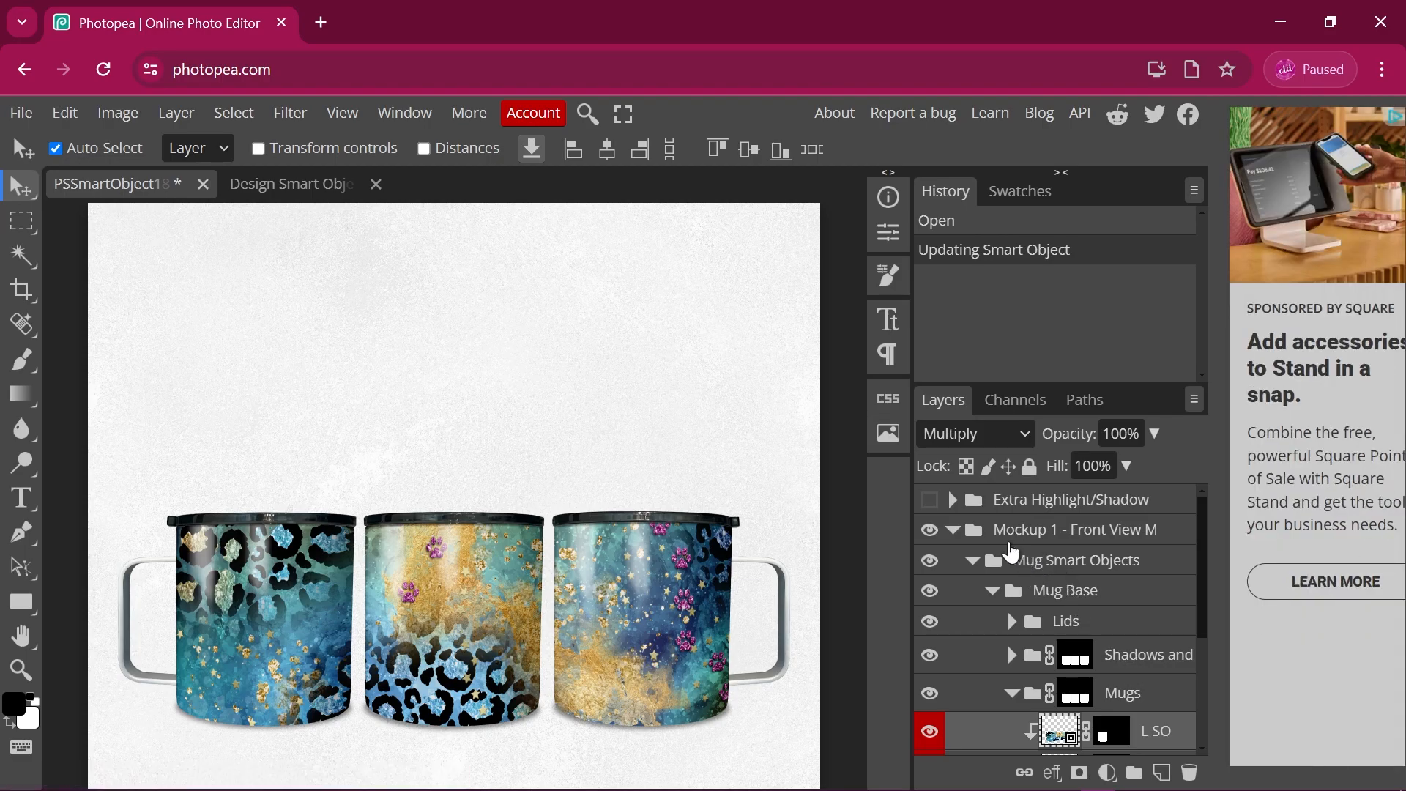
scroll(1010, 549, "down", 3)
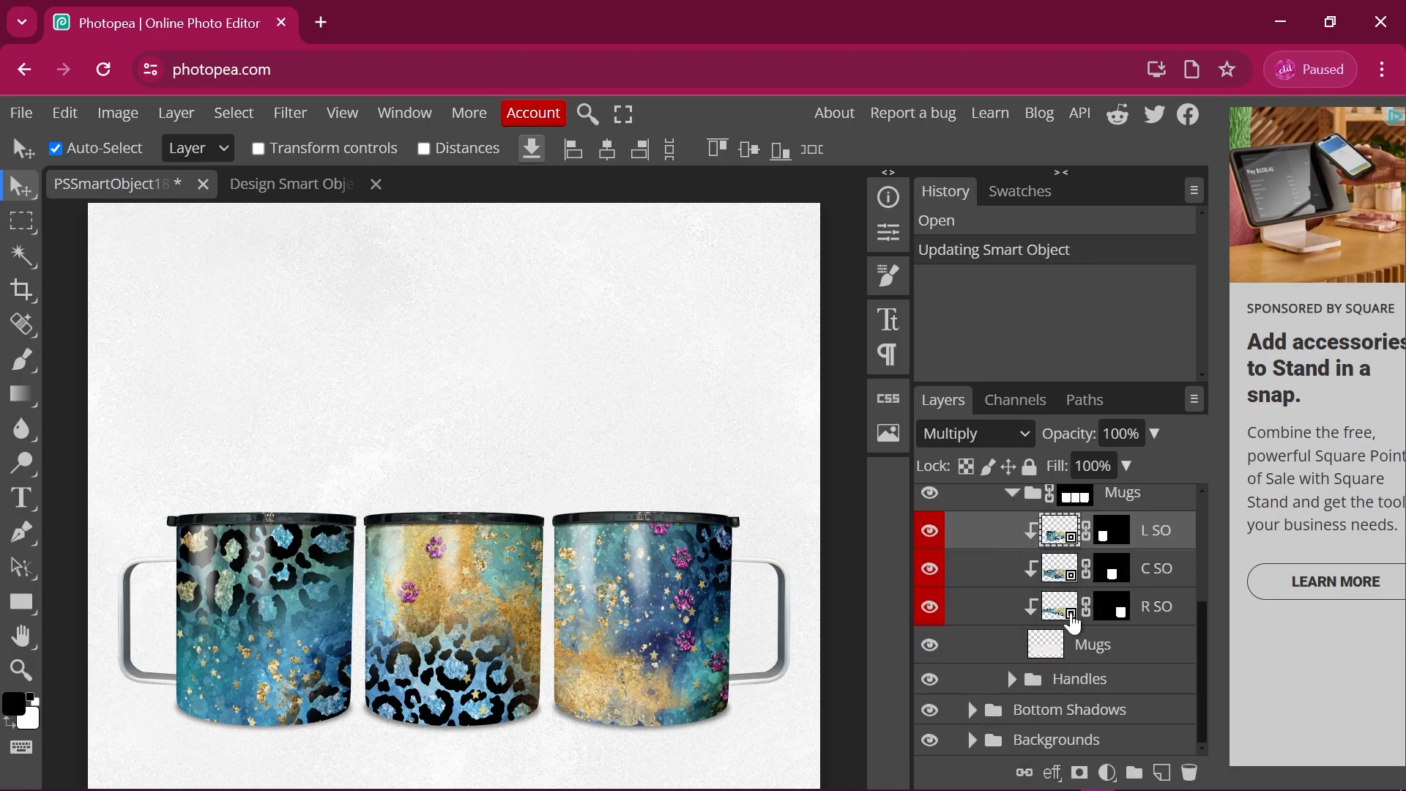
scroll(1072, 621, "up", 3)
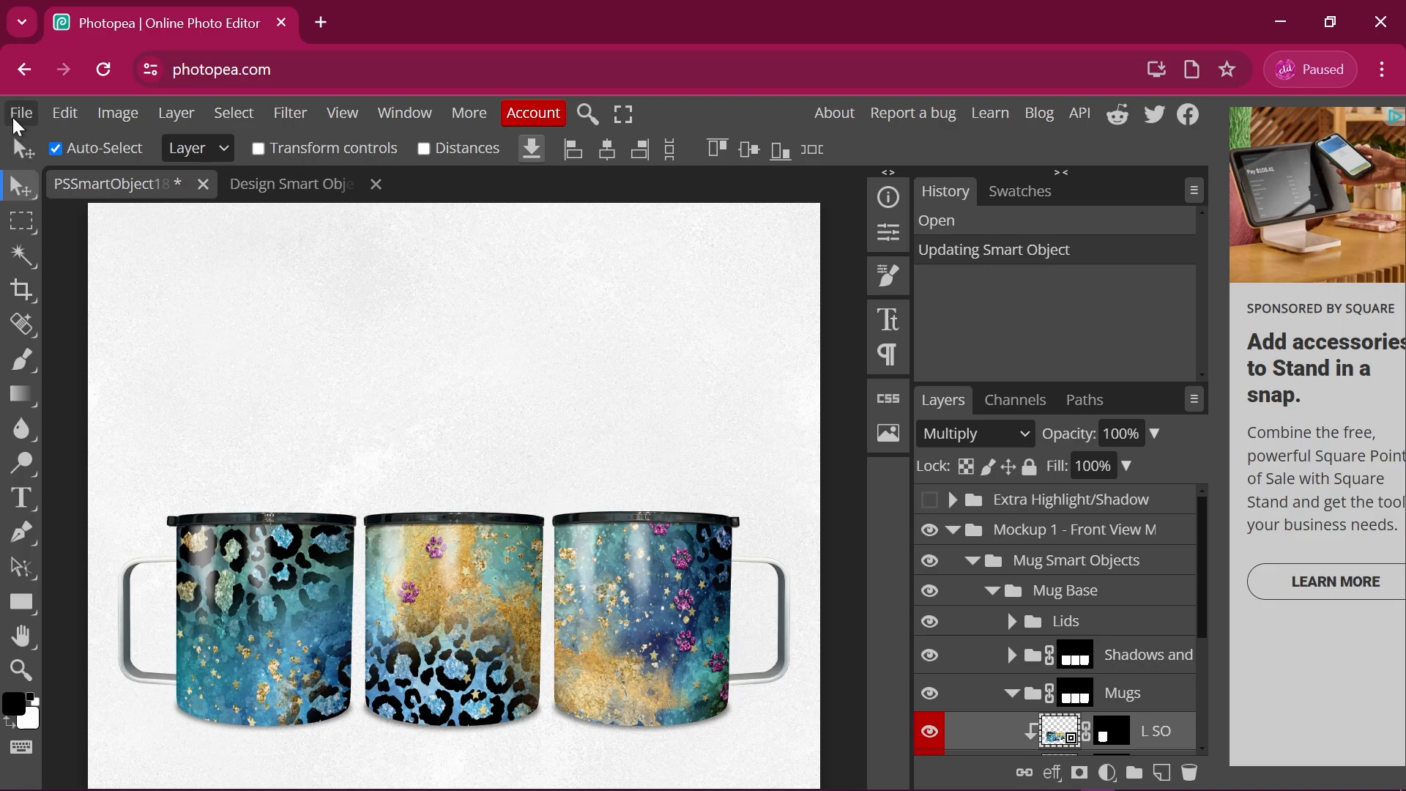
- Start a JPG export of the finished mug mockup and name the file Mockup 001
left_click(15, 116)
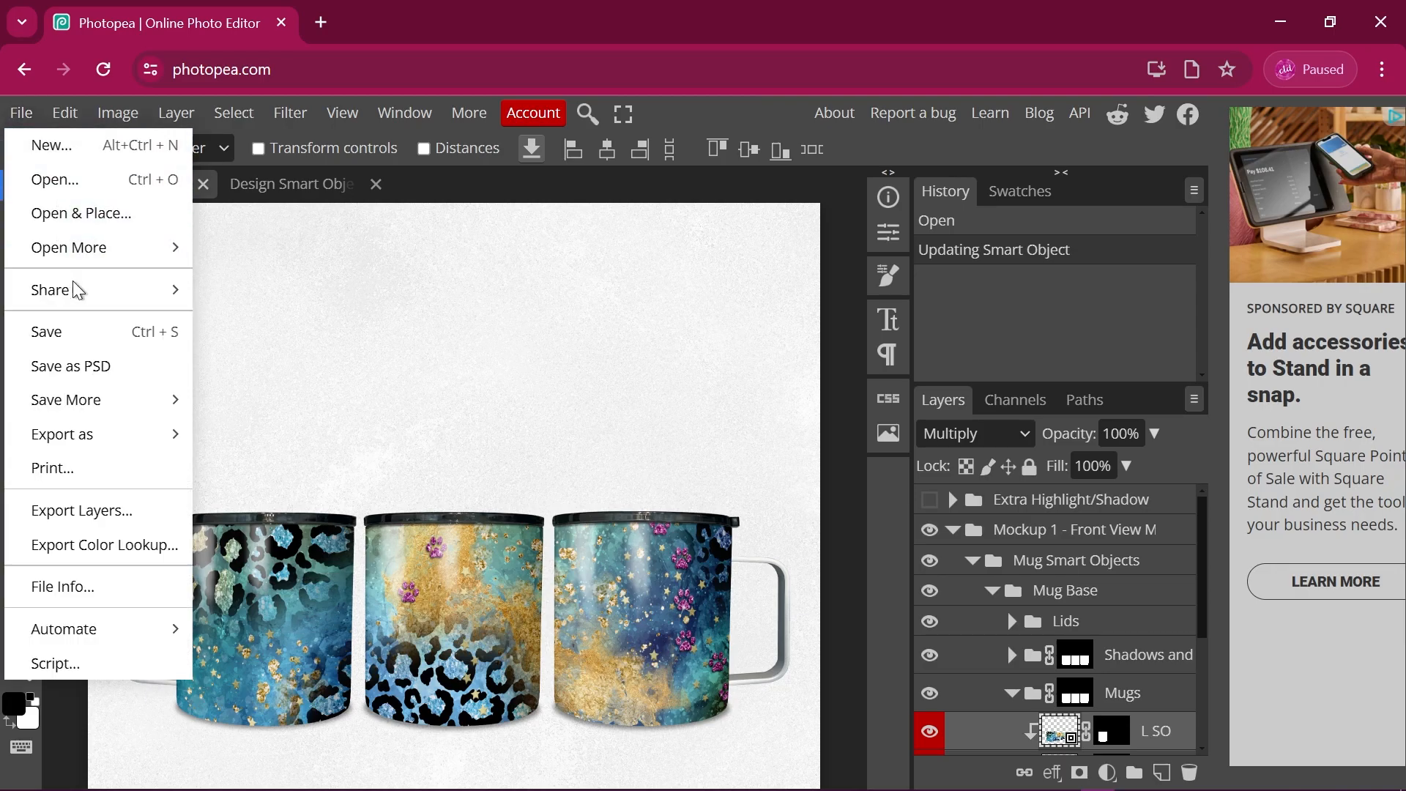
mouse_move(89, 437)
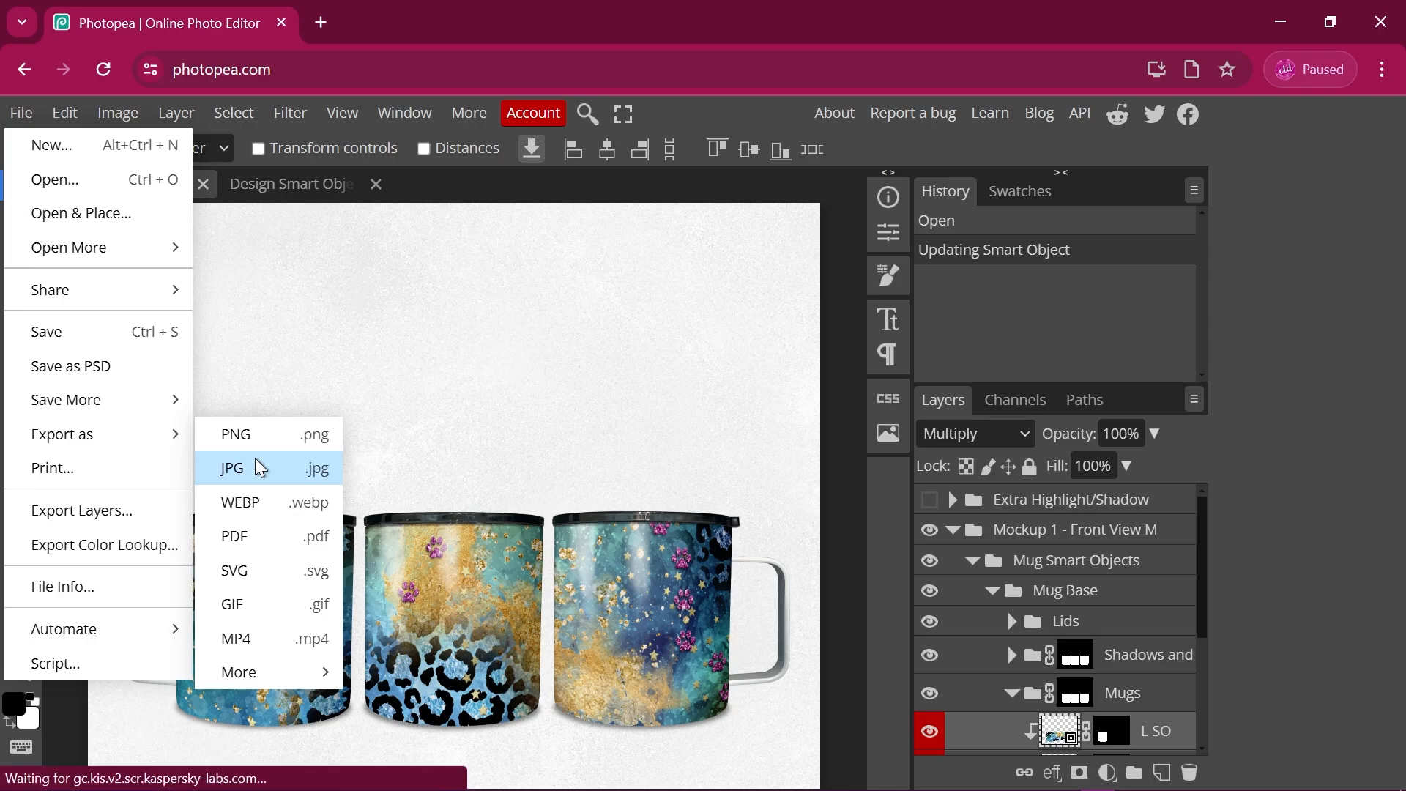
left_click(244, 468)
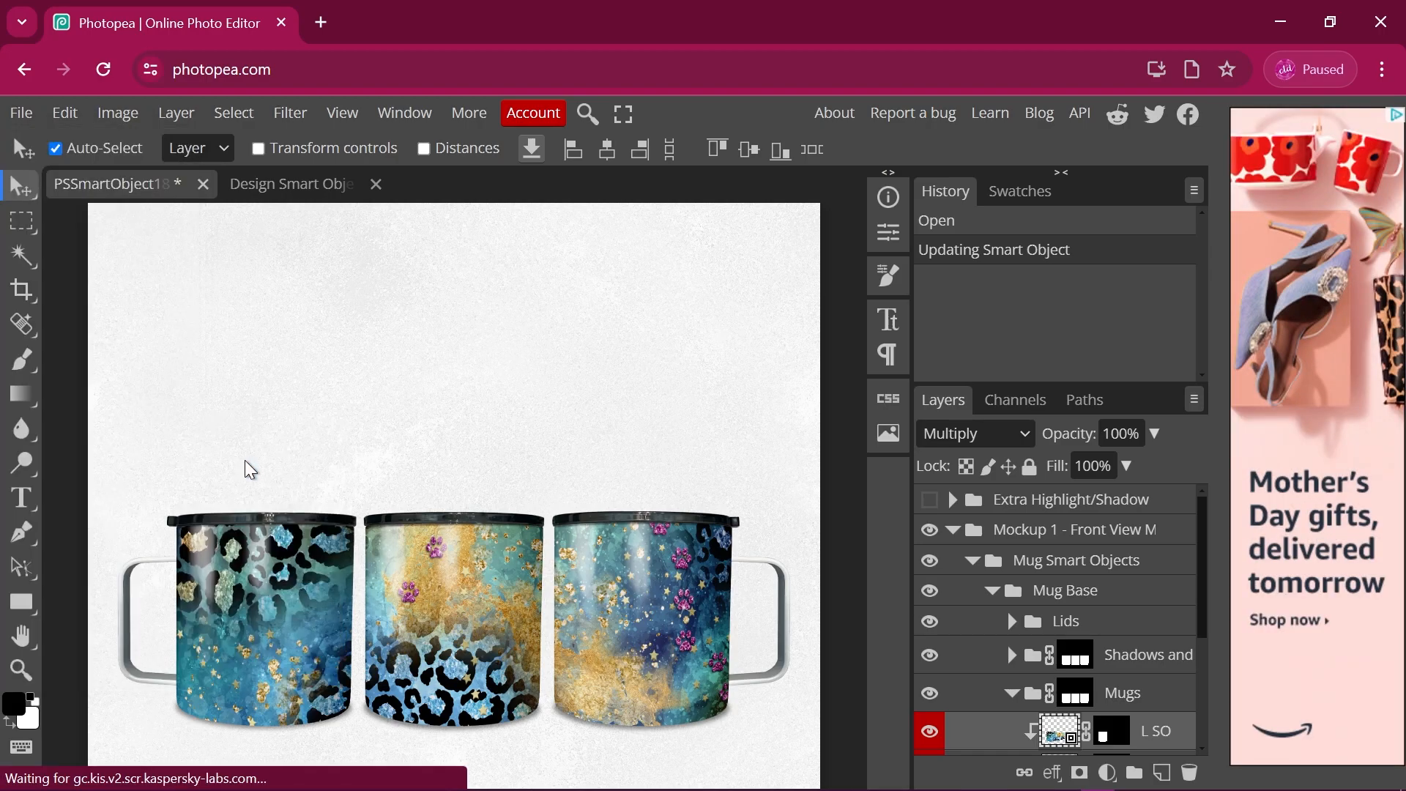
left_click(26, 115)
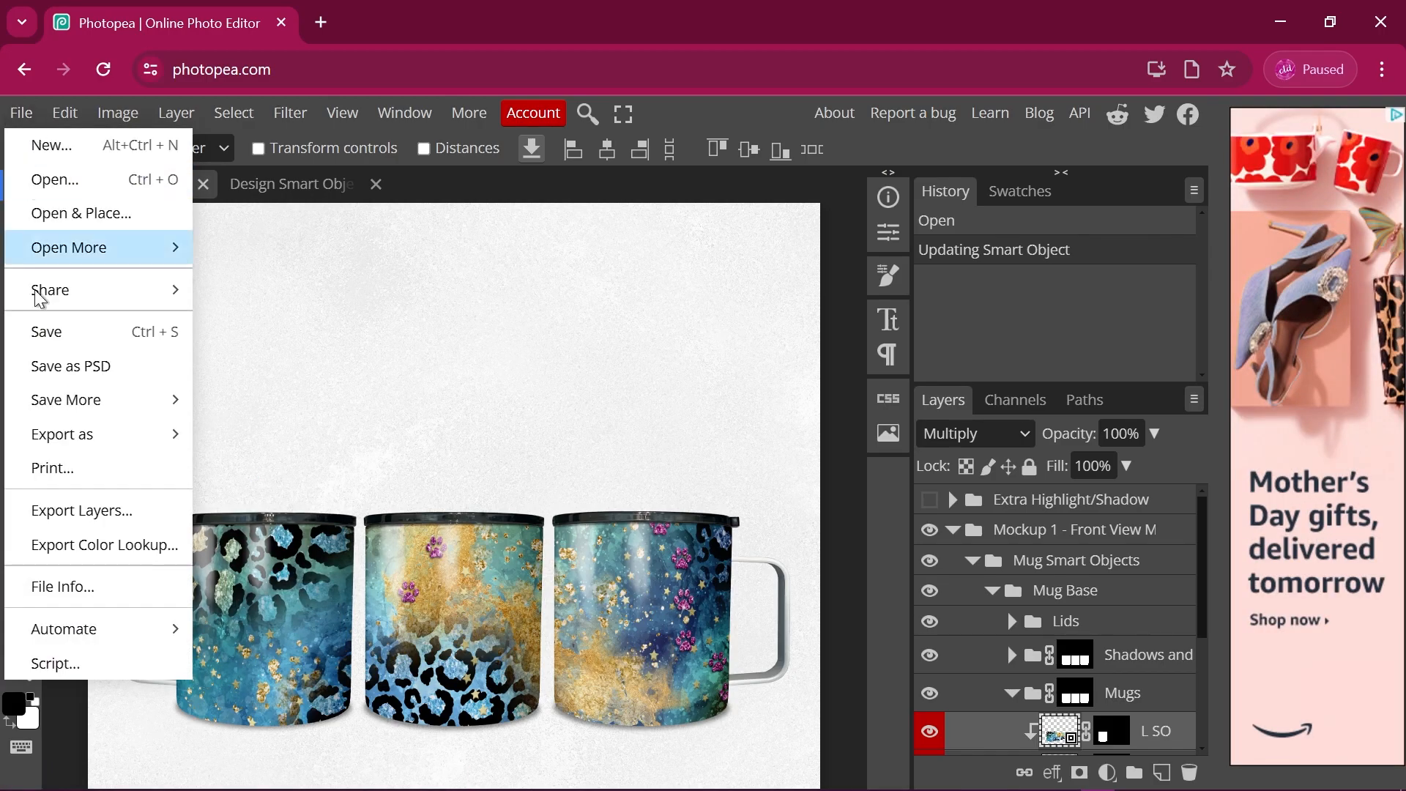
mouse_move(176, 445)
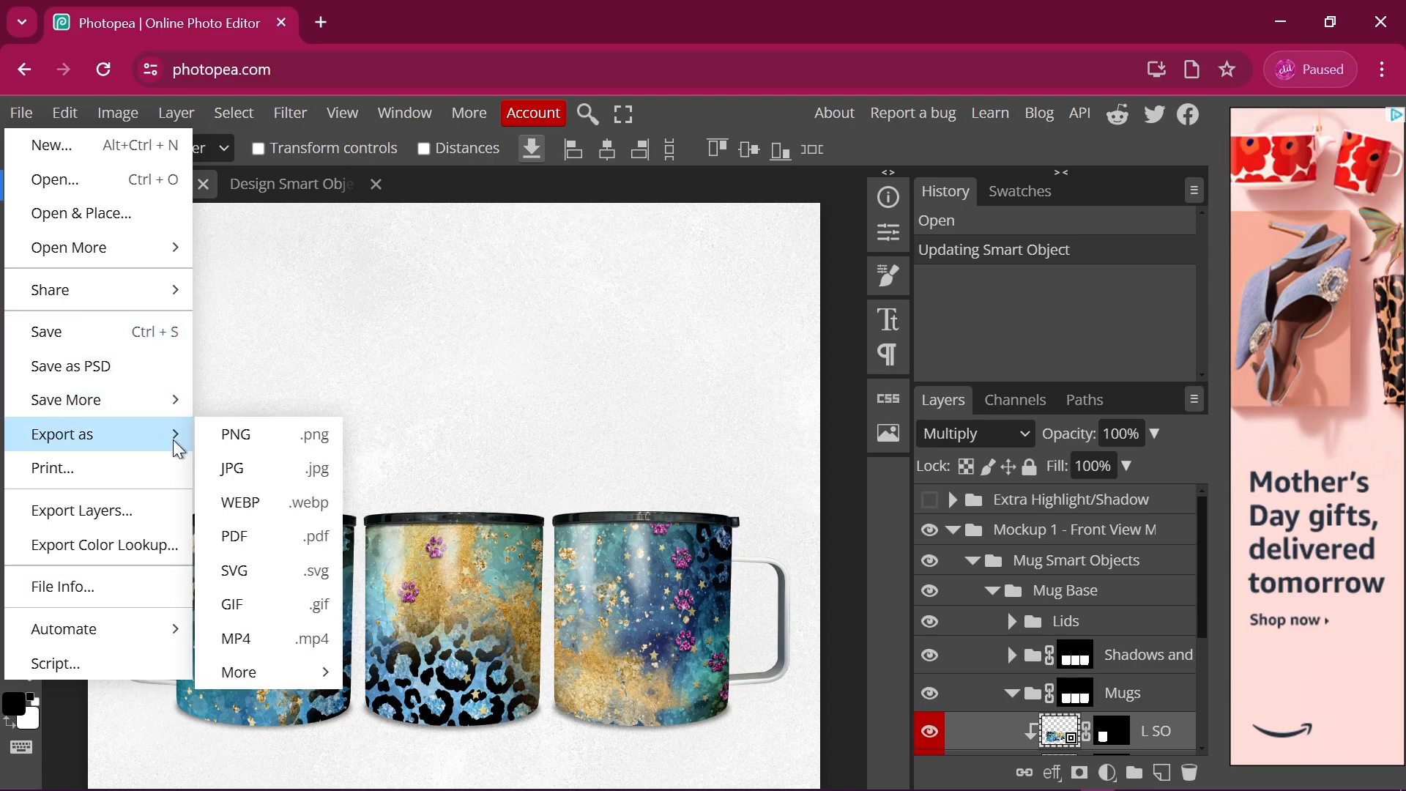
left_click(234, 469)
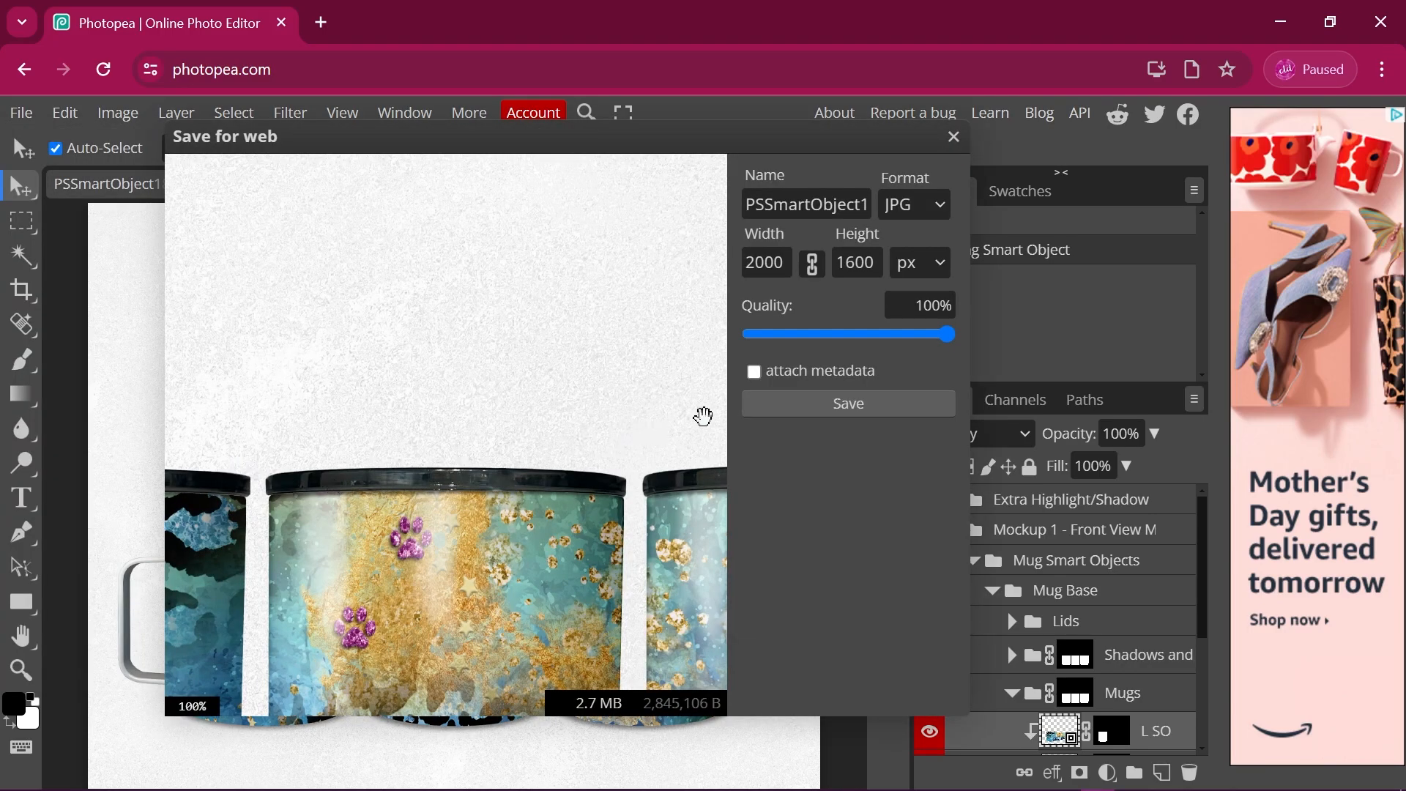
left_click(772, 205)
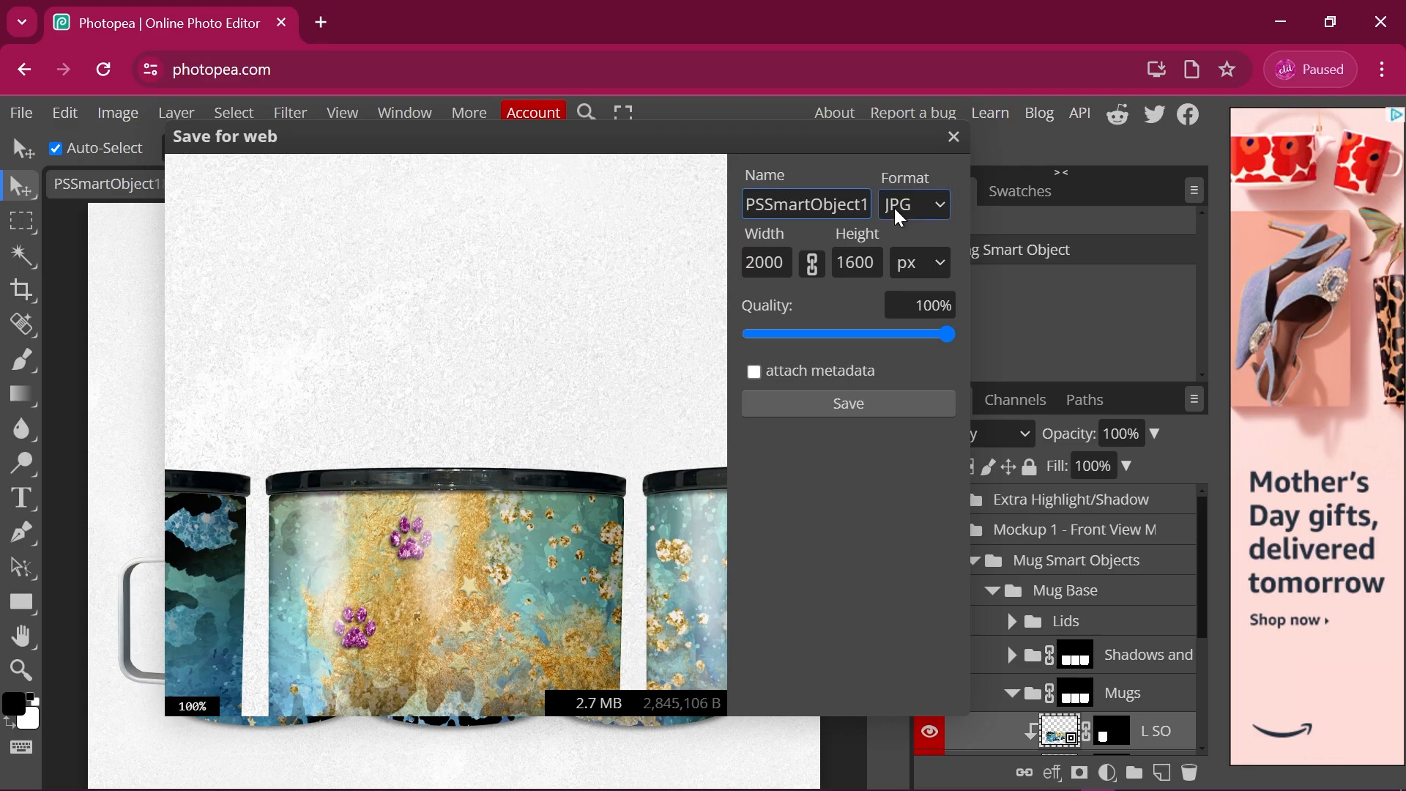
key("ctrl+a")
type("Mockup 001")
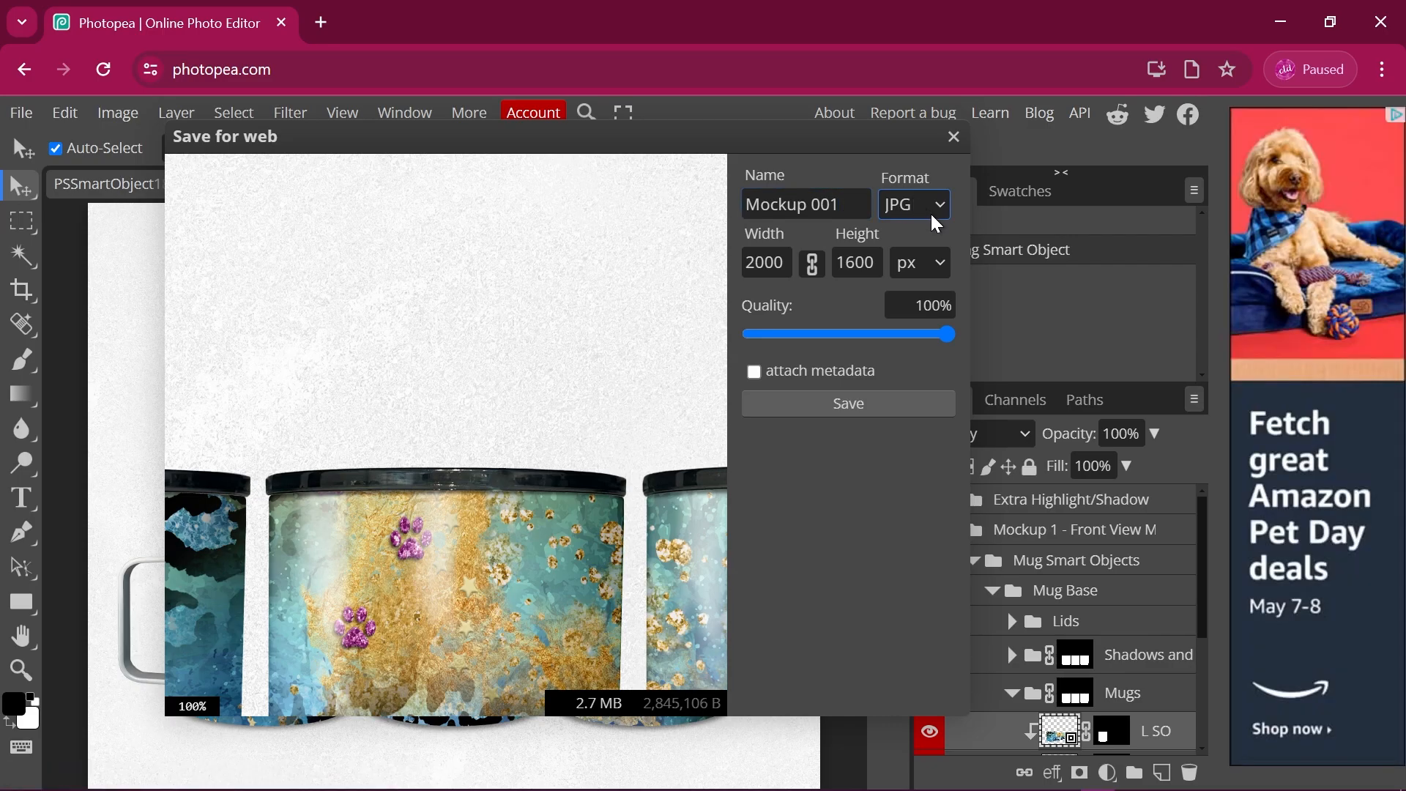
- Switch the export format to PNG and back to JPG
left_click(933, 215)
left_click(933, 208)
left_click(940, 215)
left_click(940, 214)
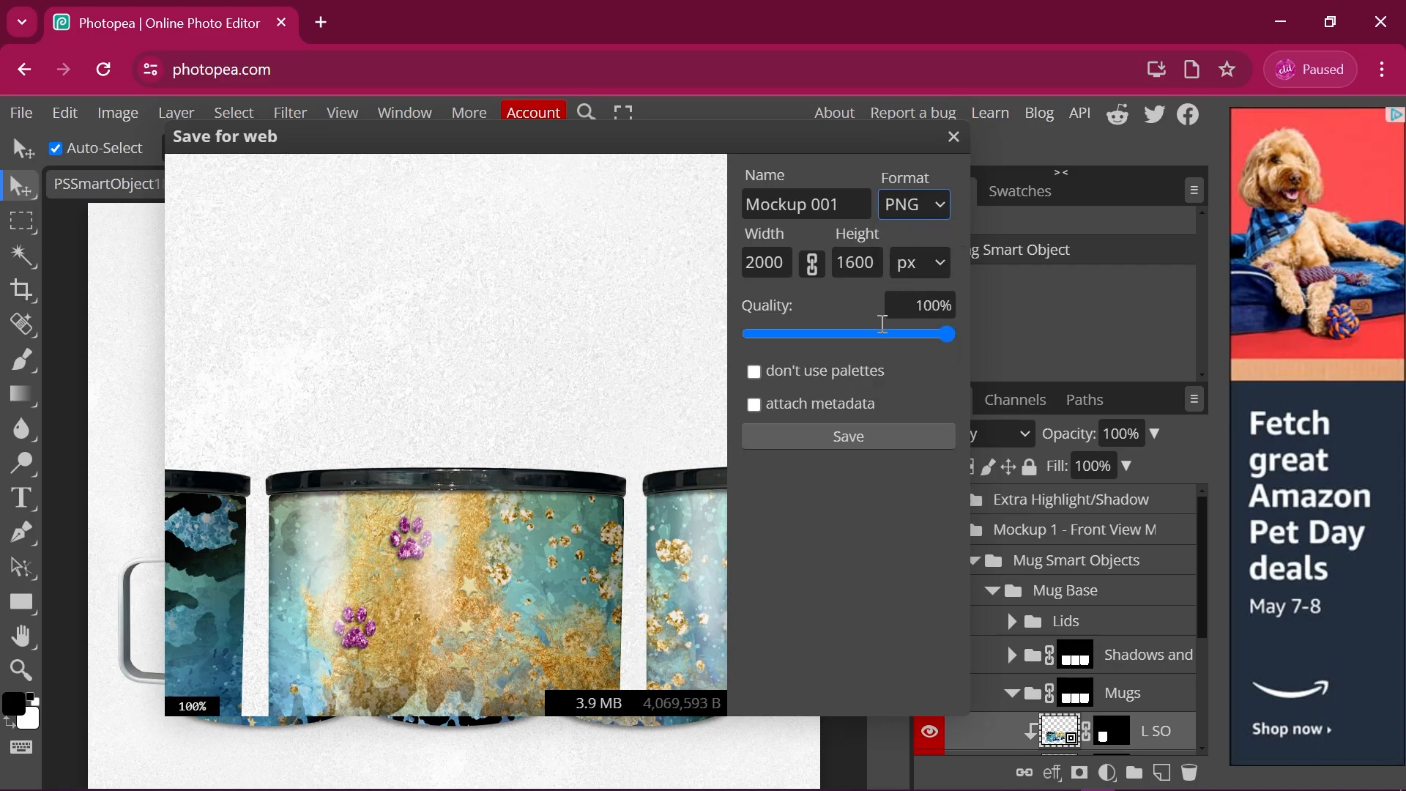
left_click(780, 262)
left_click(901, 204)
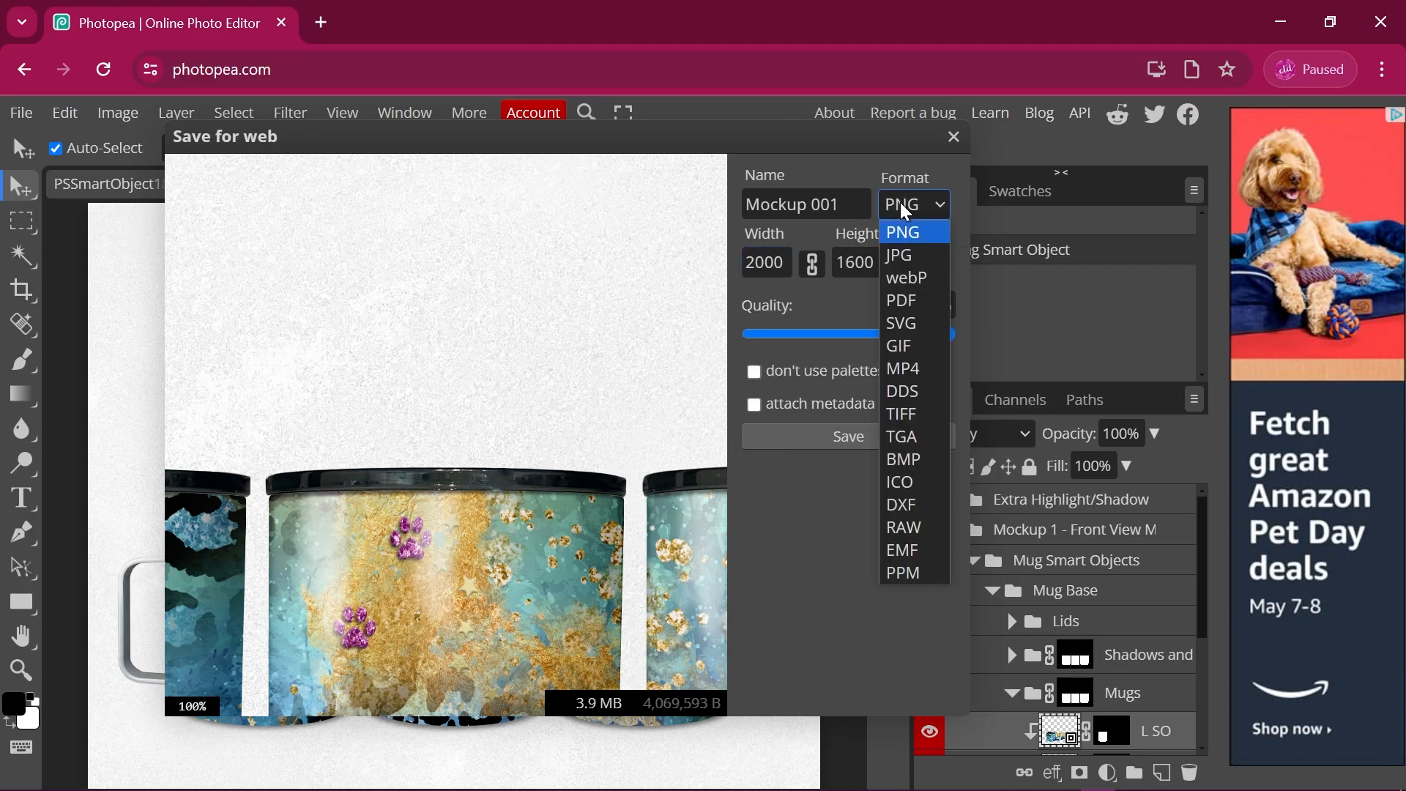
left_click(898, 254)
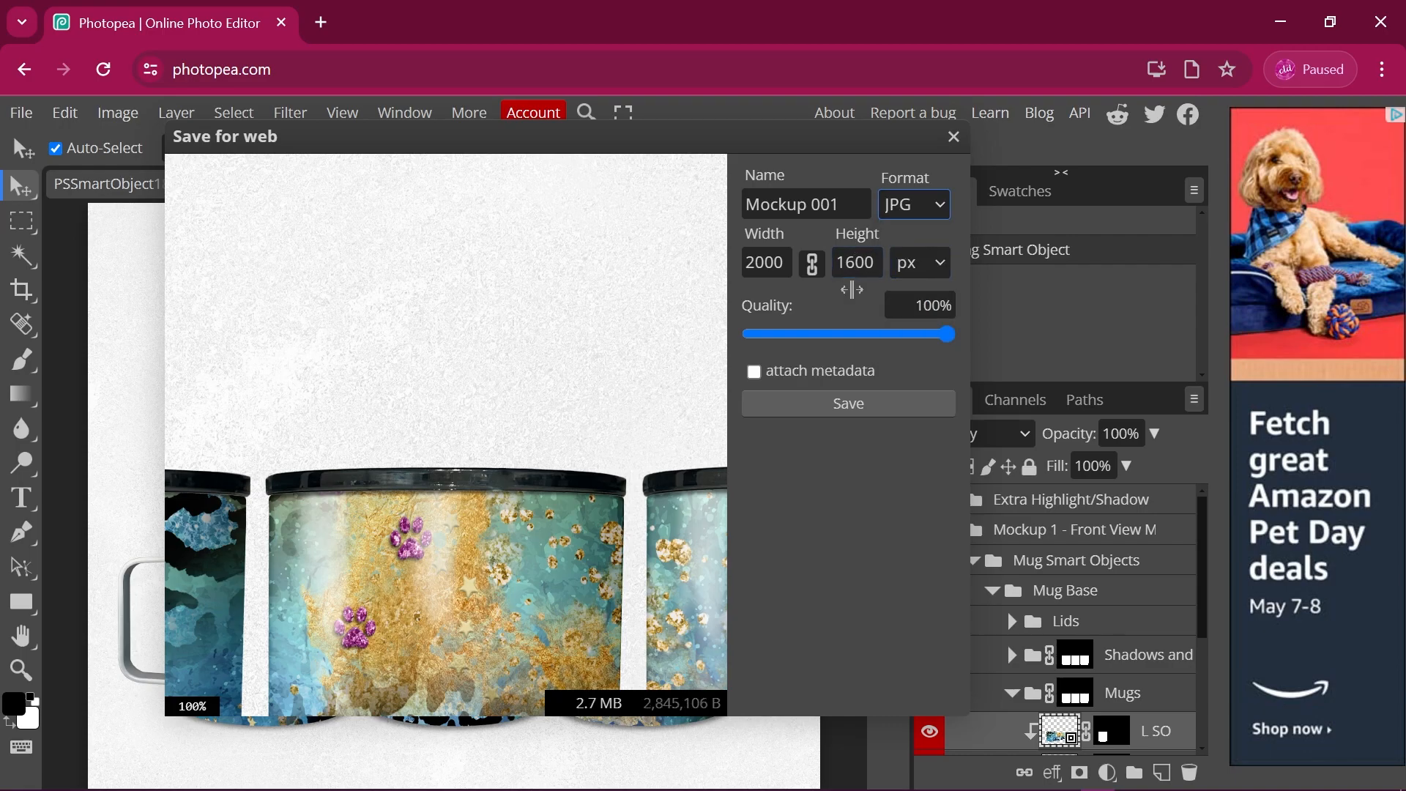
- Save the exported JPG at 2000 × 1600 px with 100% quality
left_click(762, 256)
left_click(848, 259)
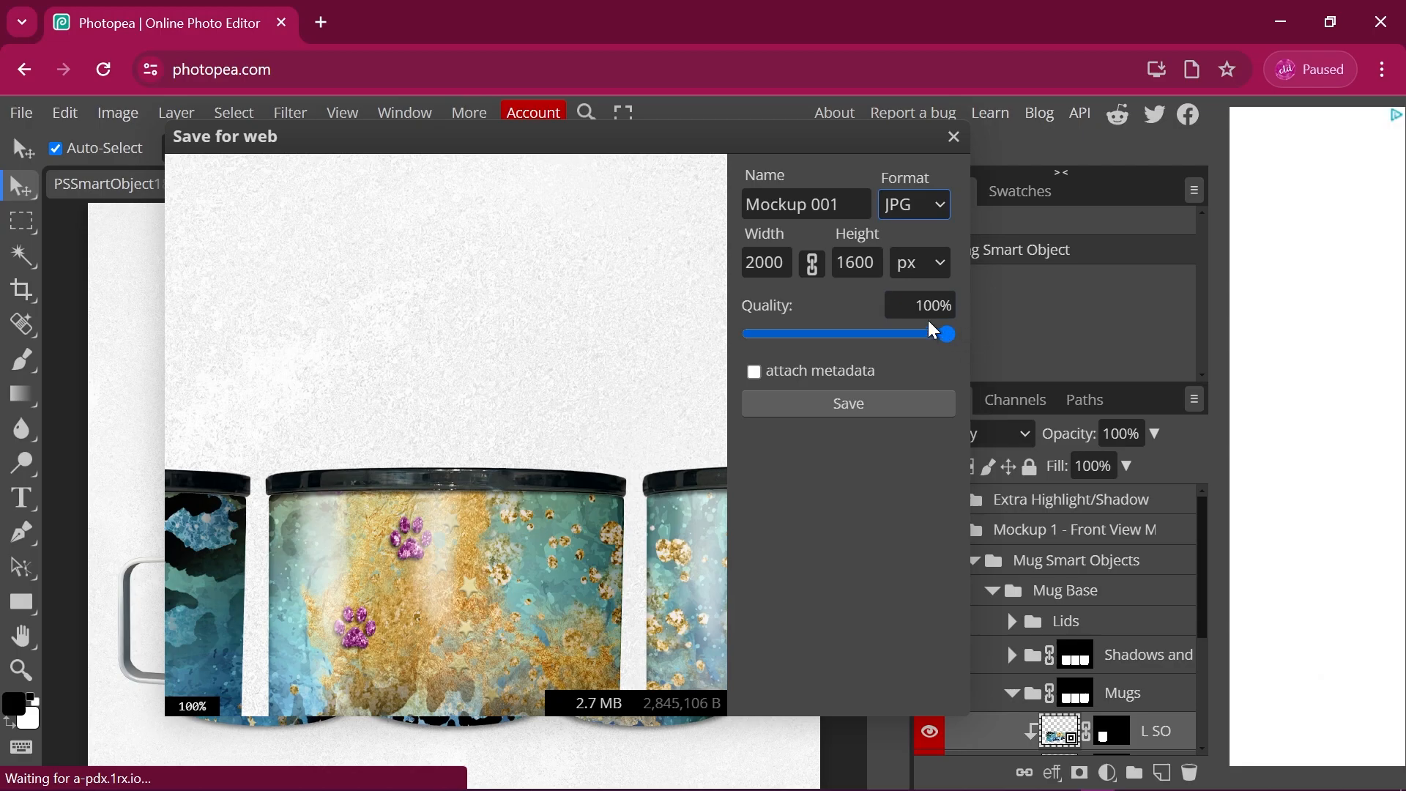
left_click(888, 408)
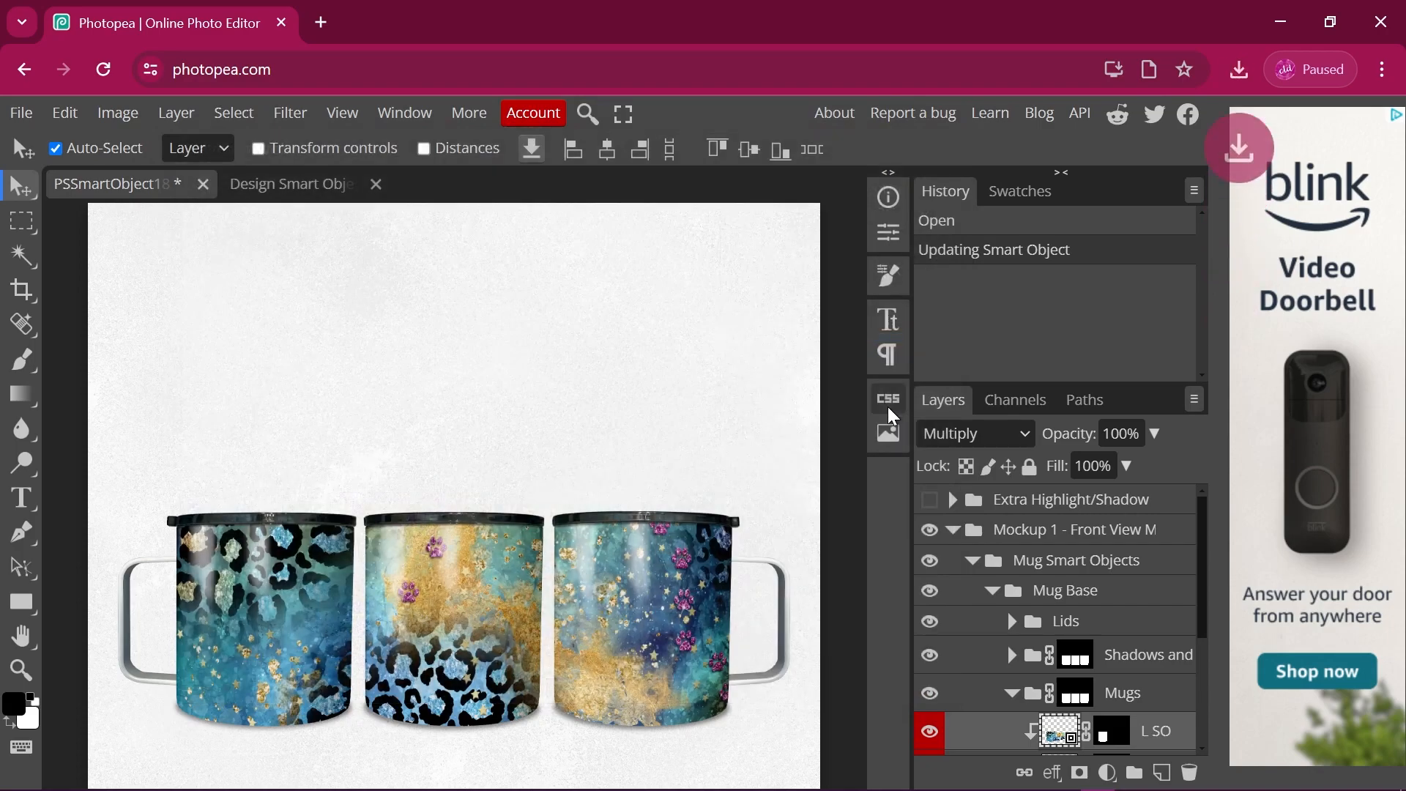